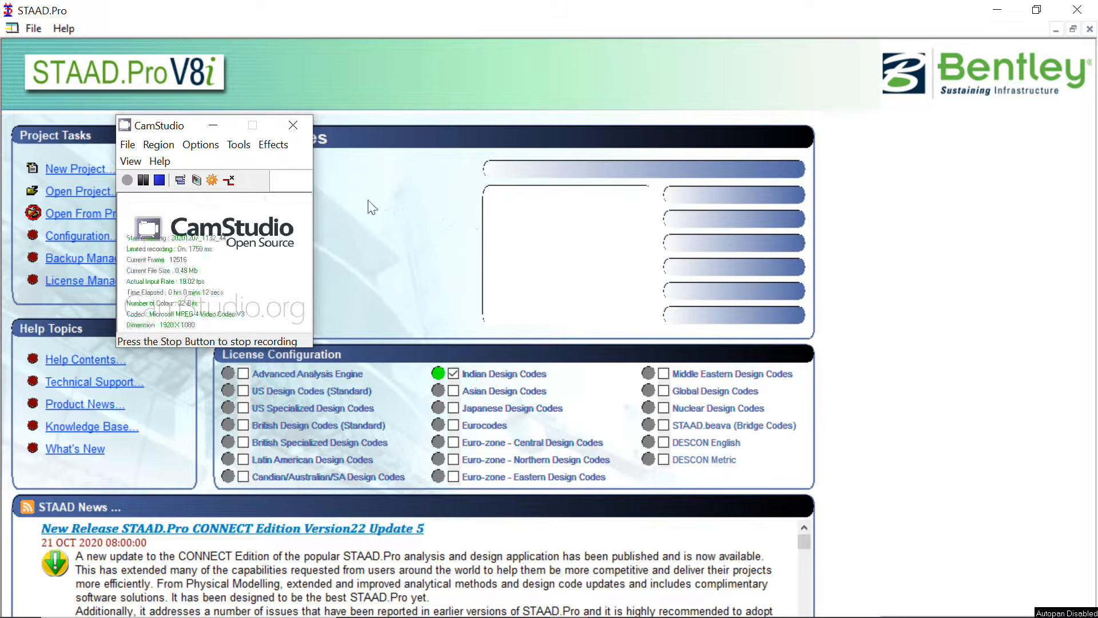
Start a new project with the Truss structure type and name the file Truss
click(216, 127)
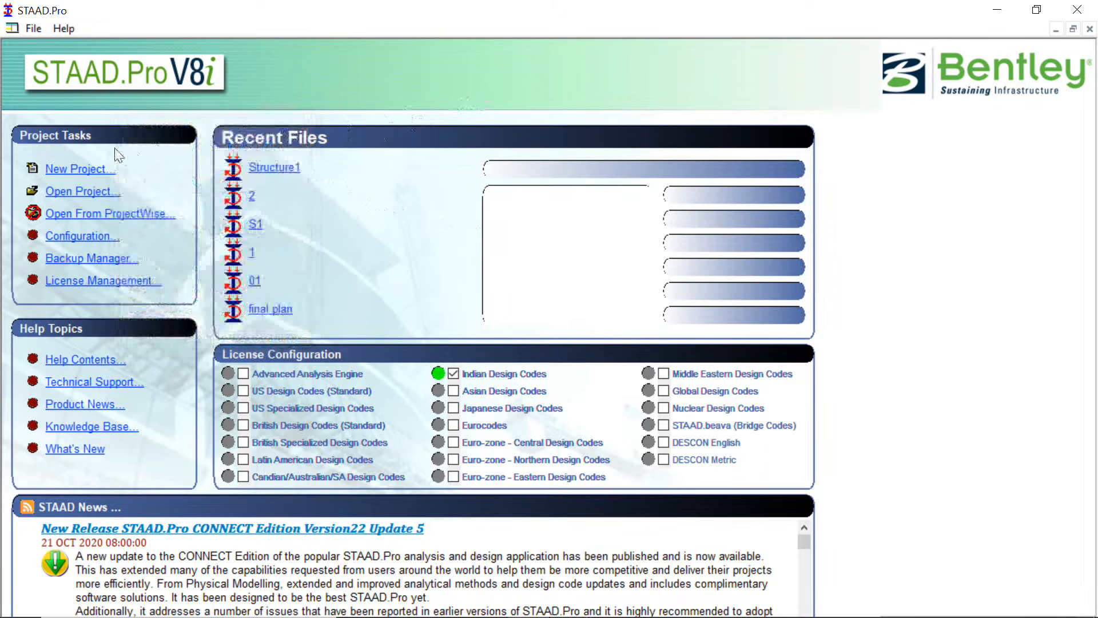
click(63, 170)
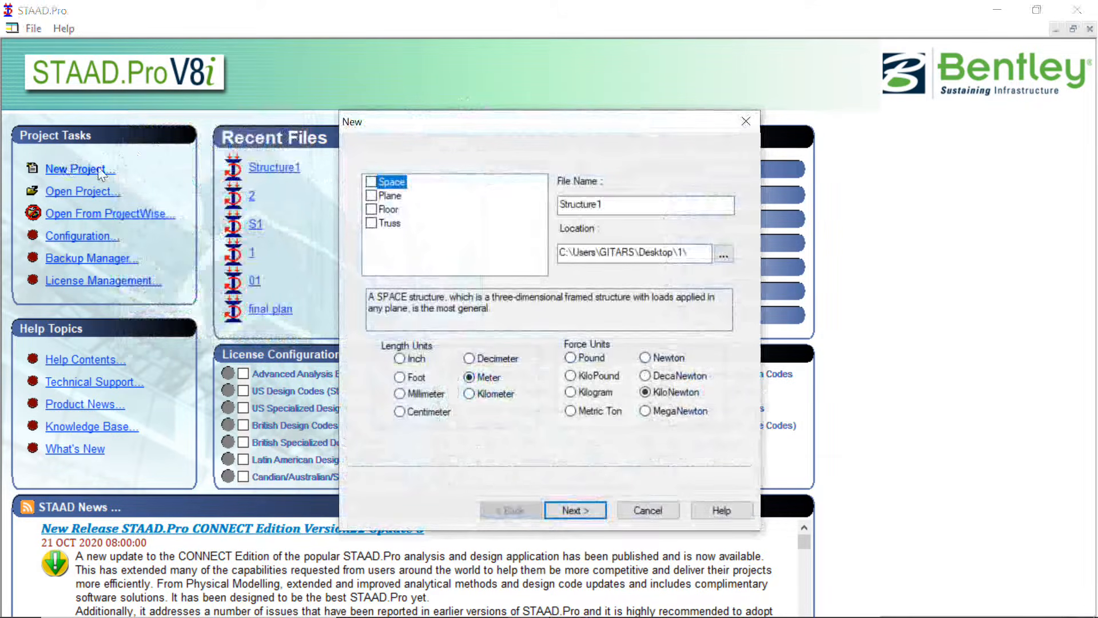
click(378, 222)
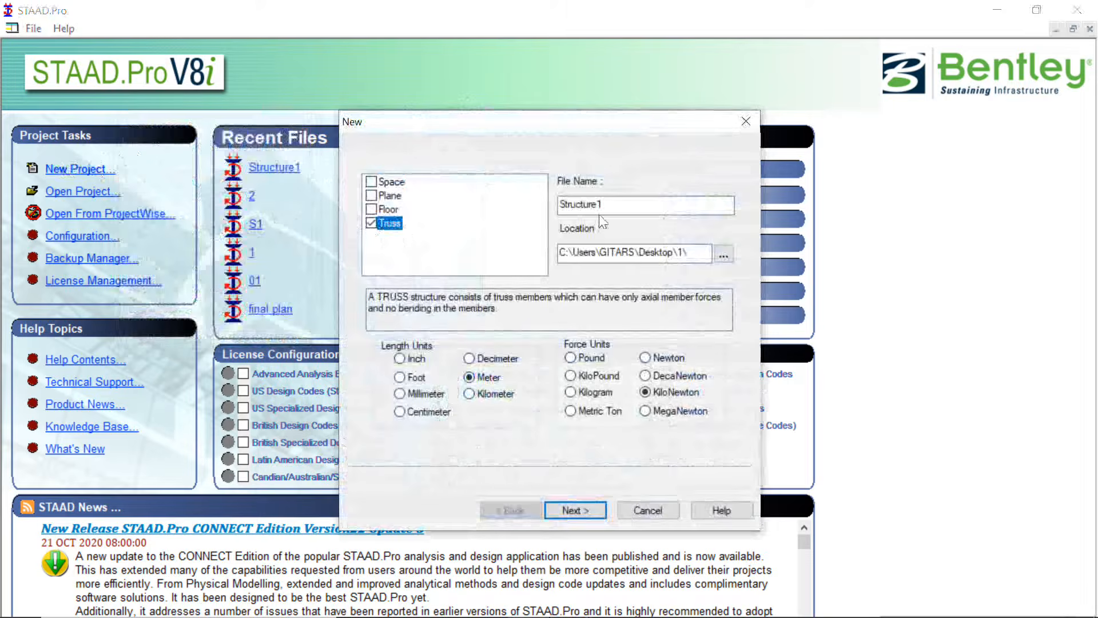
click(675, 206)
double_click(677, 209)
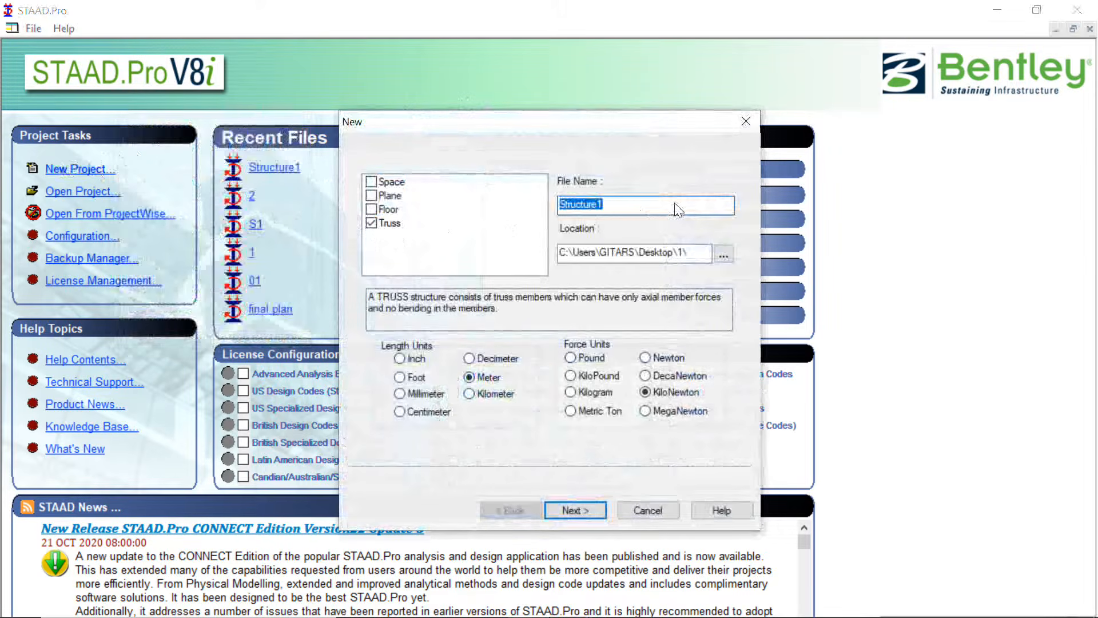
text(Truss)
click(385, 180)
click(380, 223)
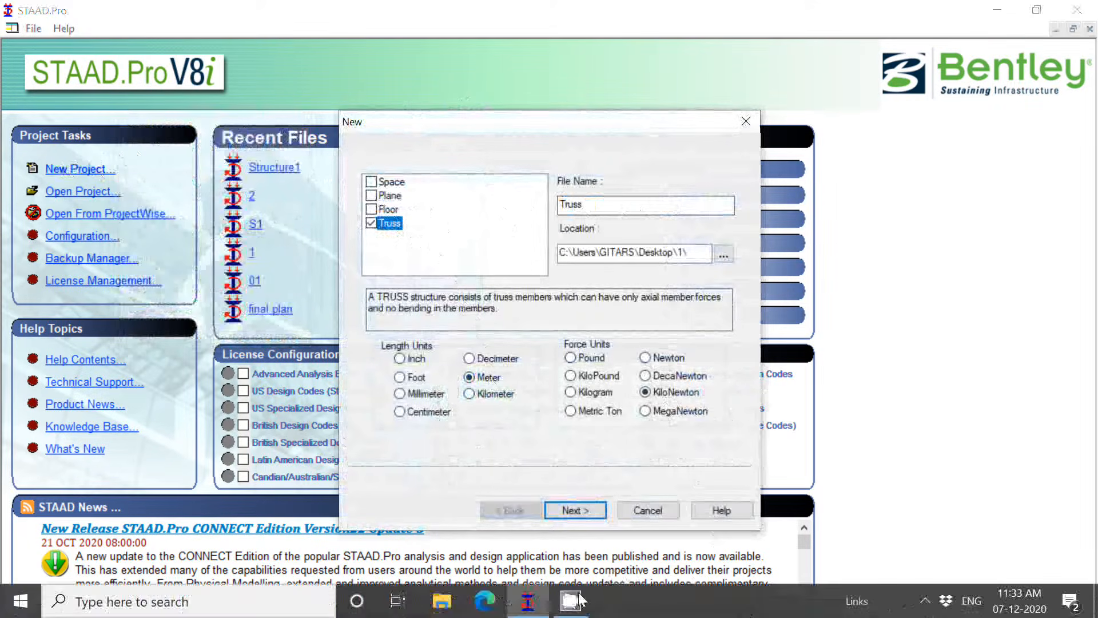
click(577, 600)
click(925, 600)
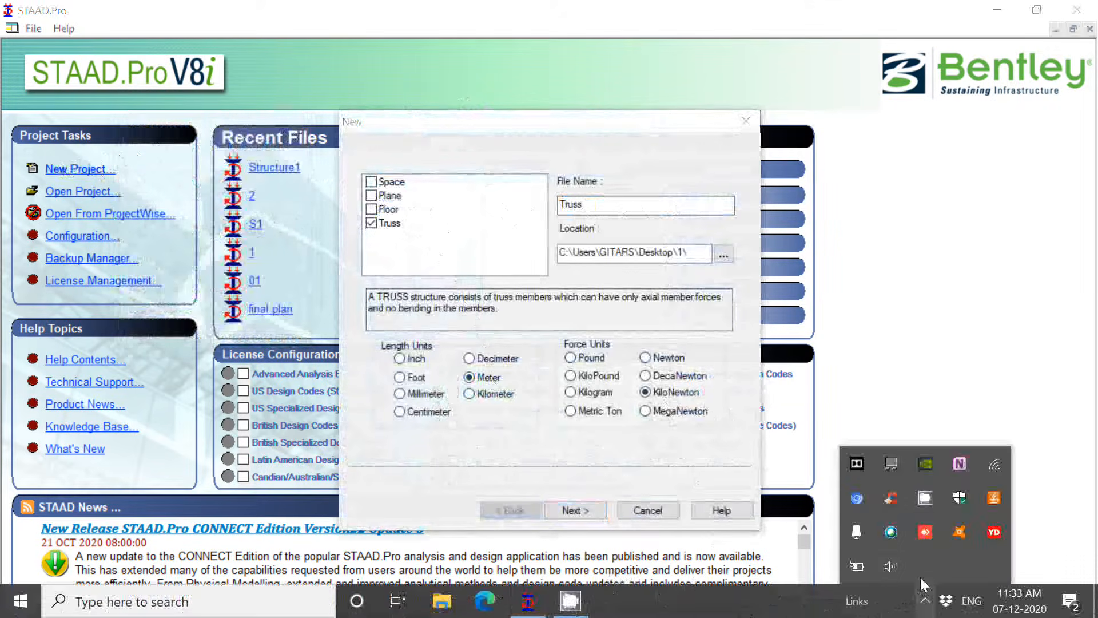
click(926, 495)
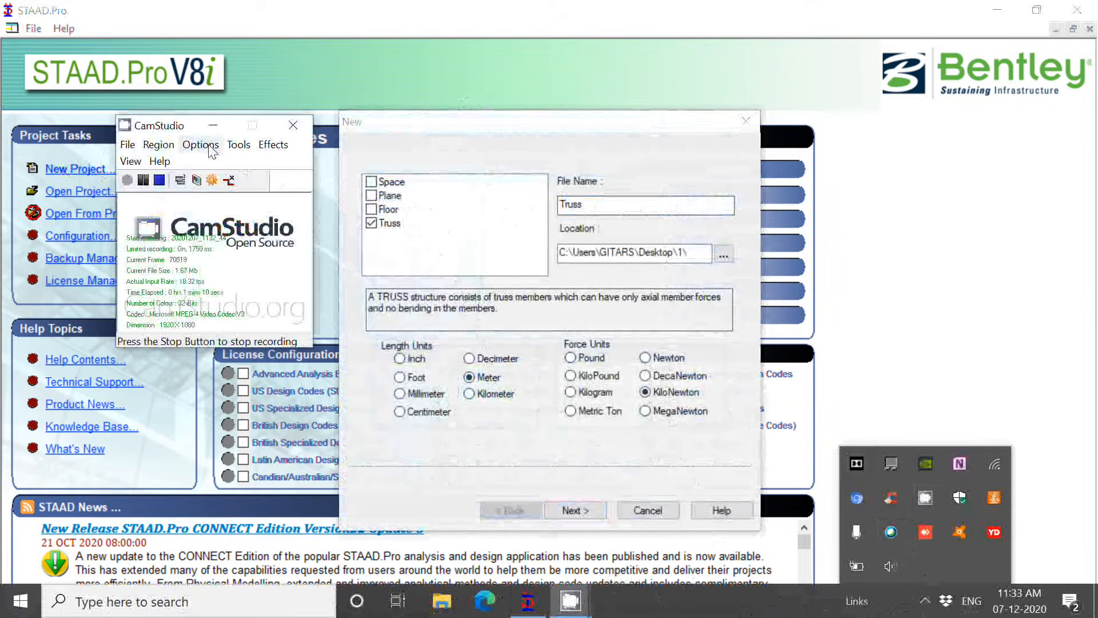
click(244, 145)
mouse_move(216, 147)
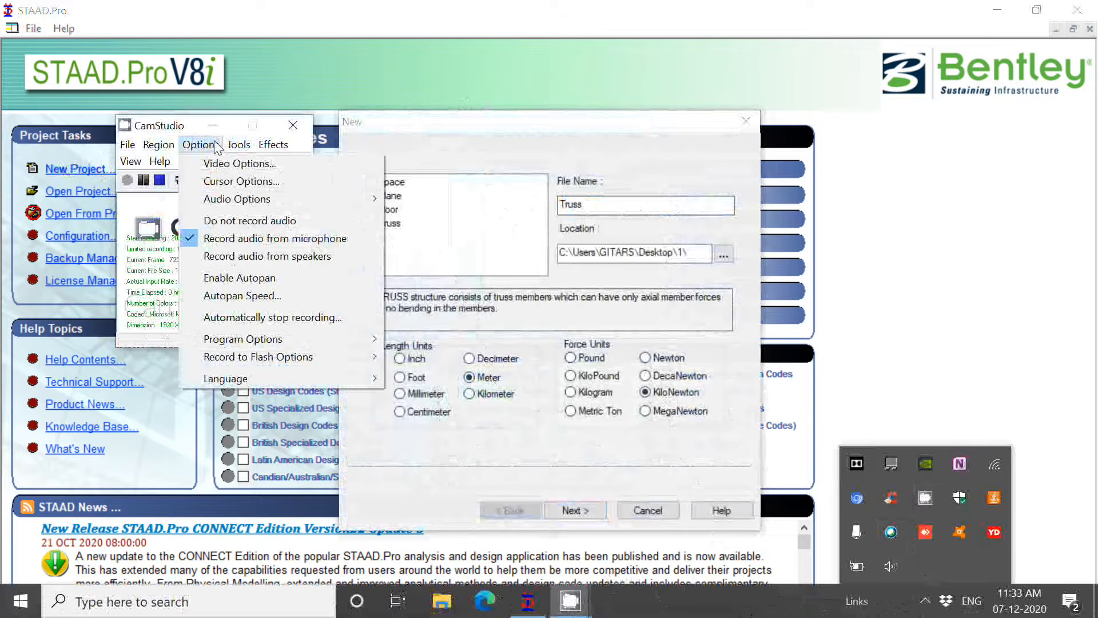
click(304, 124)
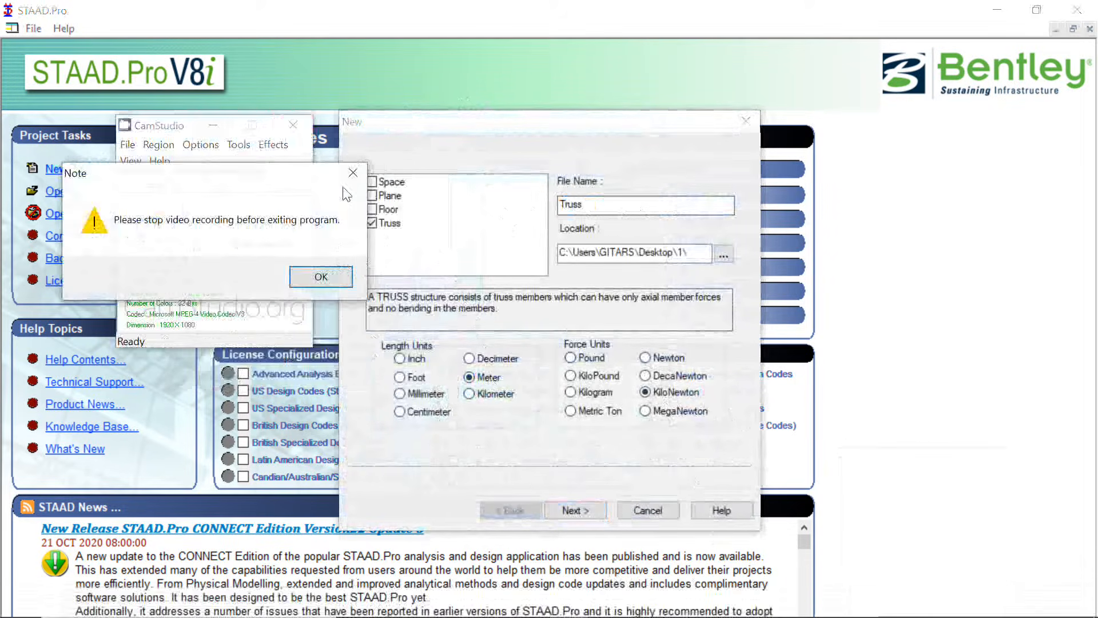
click(363, 173)
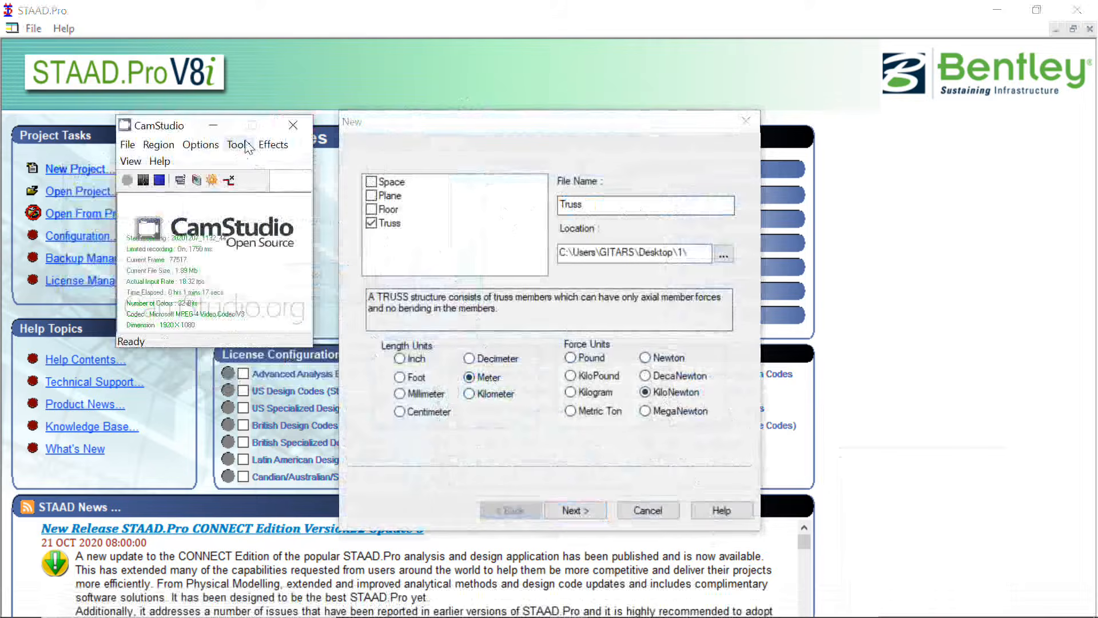
click(213, 126)
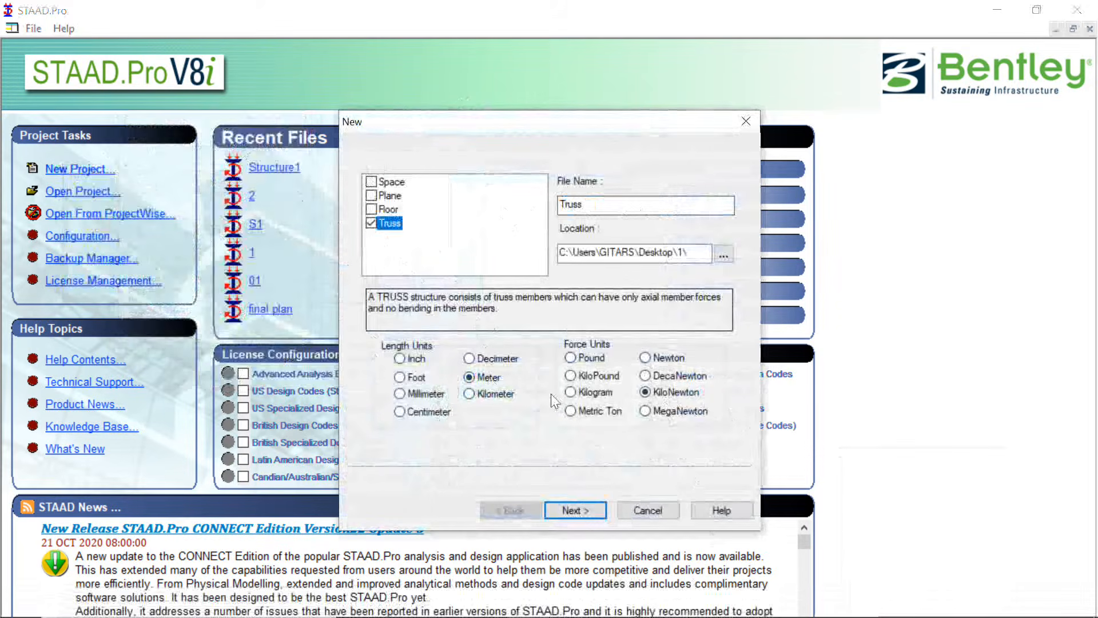
Finish creating the Truss project with Add Beam as the starting task
click(591, 516)
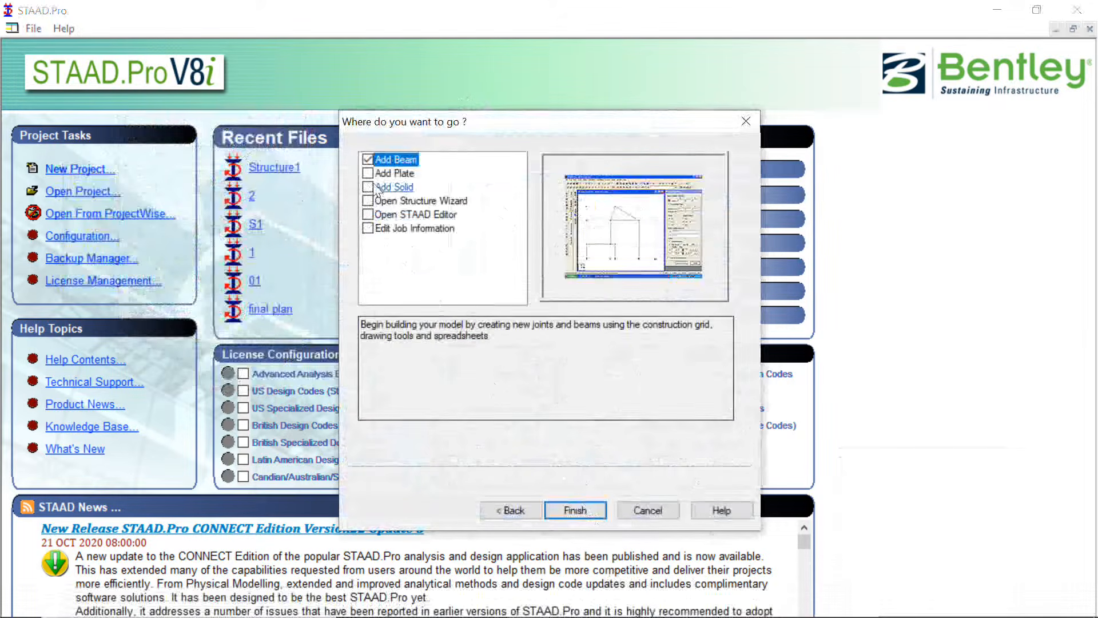
click(575, 511)
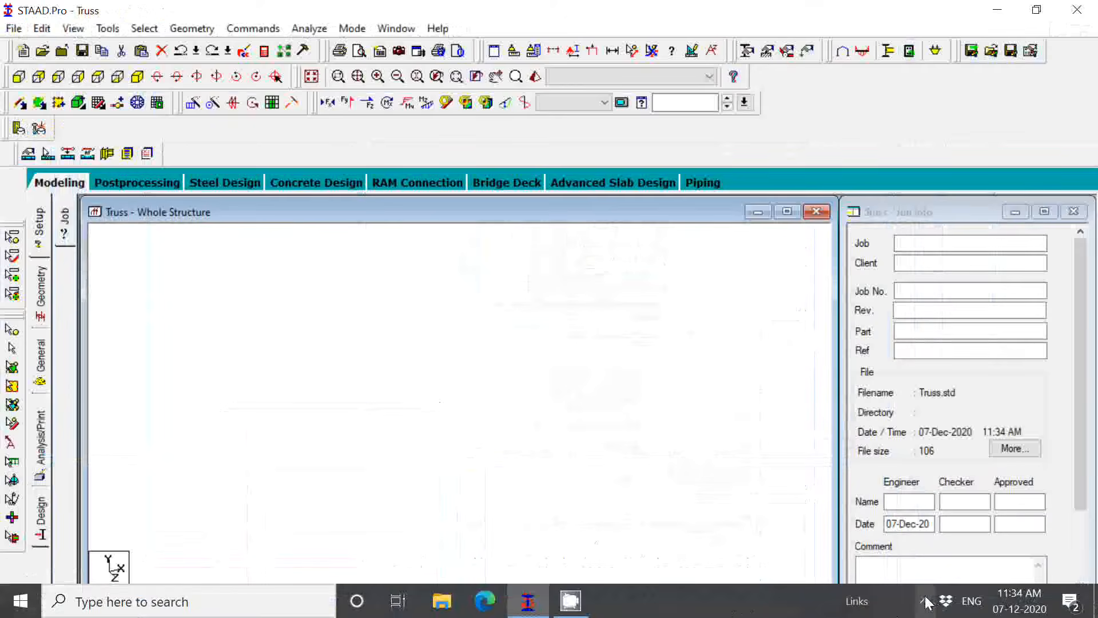
click(925, 601)
click(929, 501)
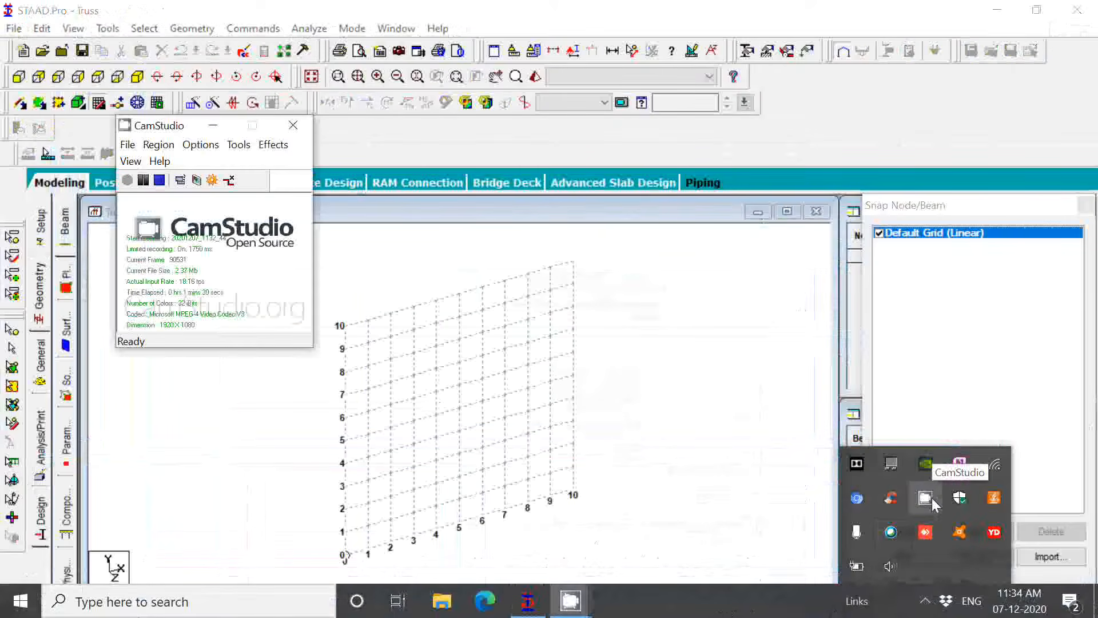
click(219, 122)
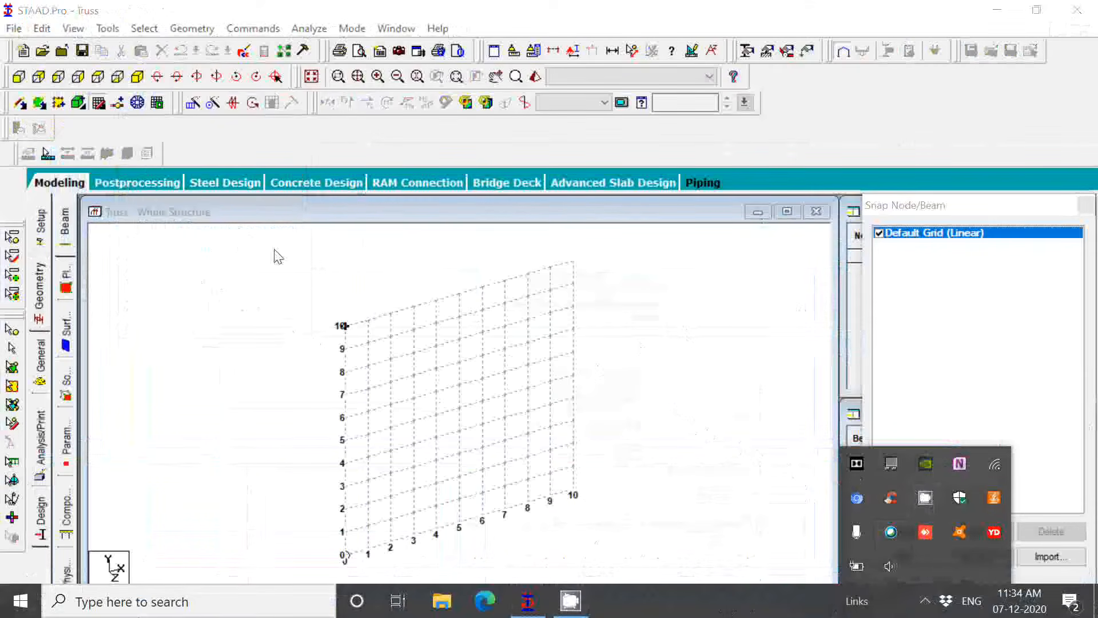
Open the Structure Wizard and set the prototype model type to Truss Models
click(187, 28)
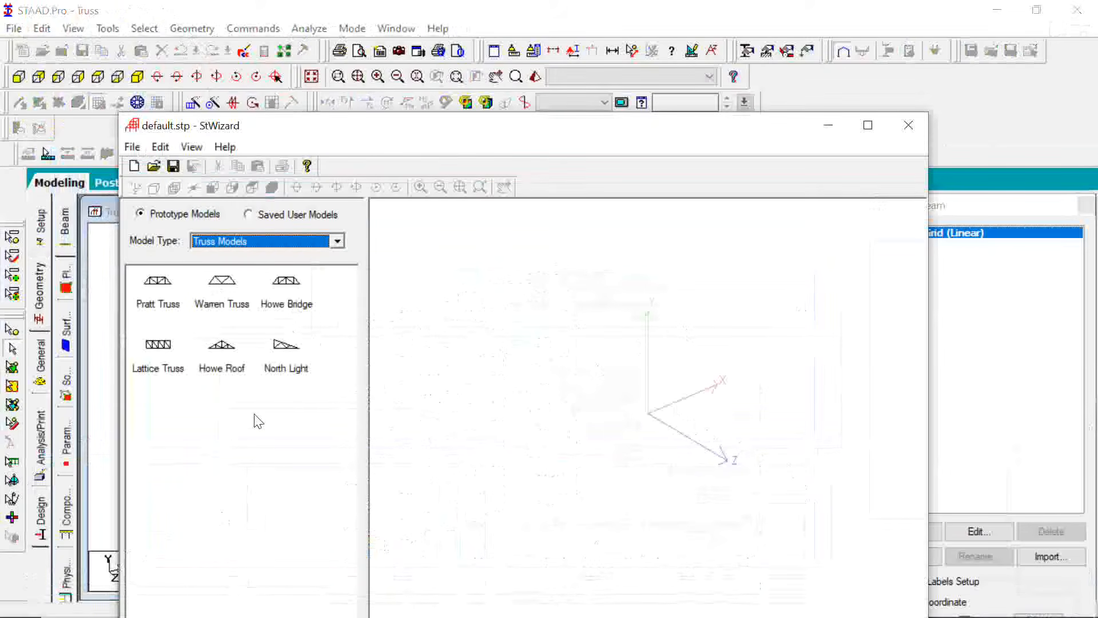
click(311, 241)
click(250, 279)
click(271, 244)
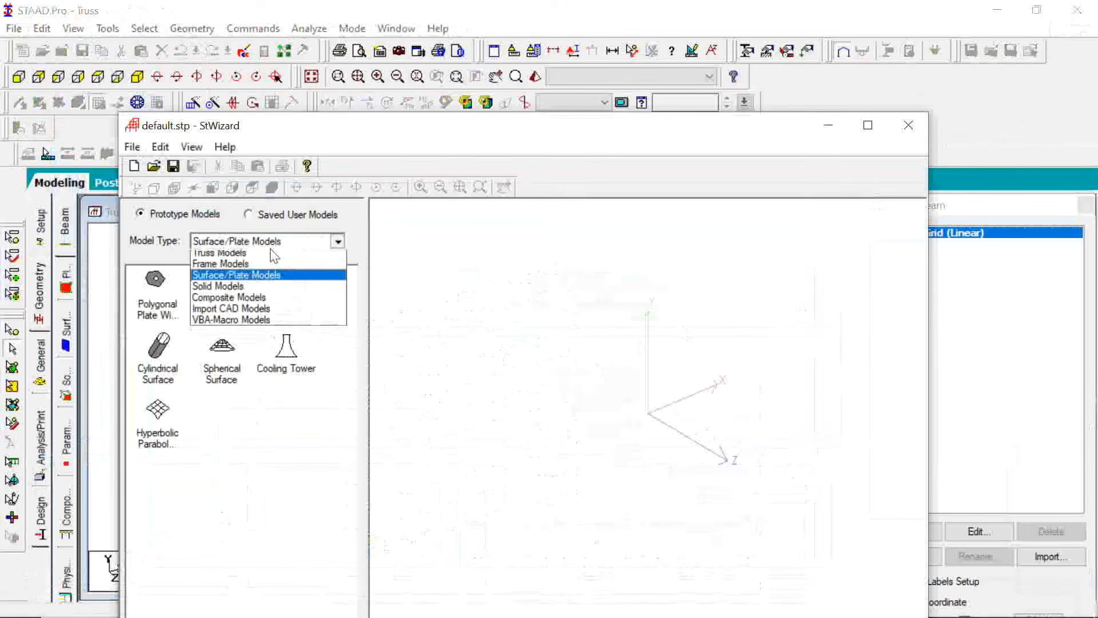
click(251, 267)
click(271, 236)
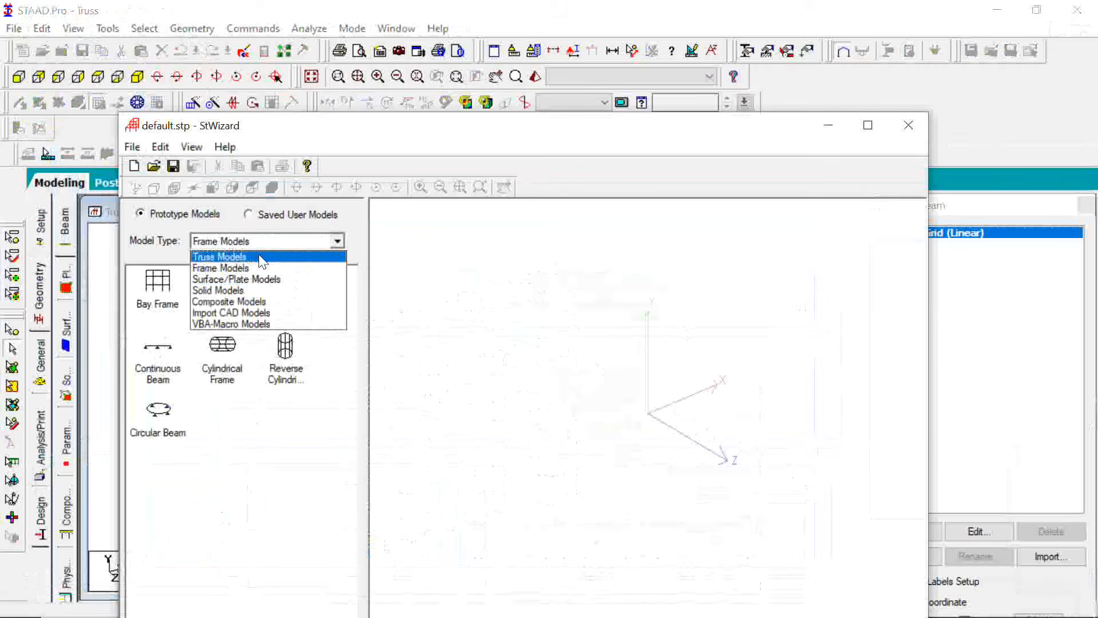
click(262, 257)
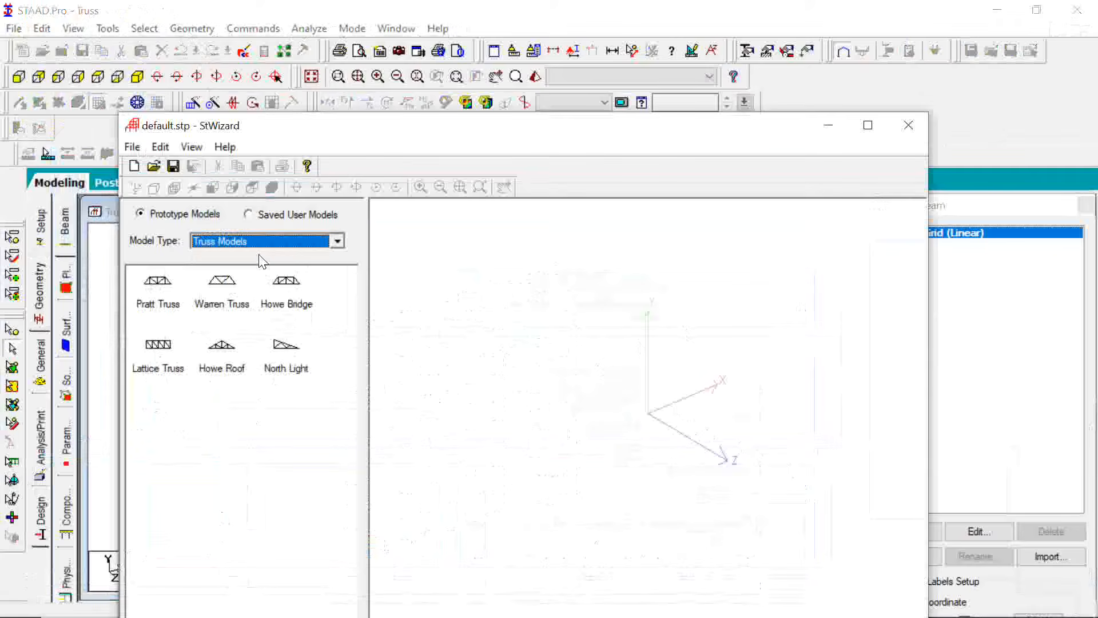
Generate a Howe Roof truss 60 m long, 10 m high and 0 m wide with 6 bays along its length
click(222, 349)
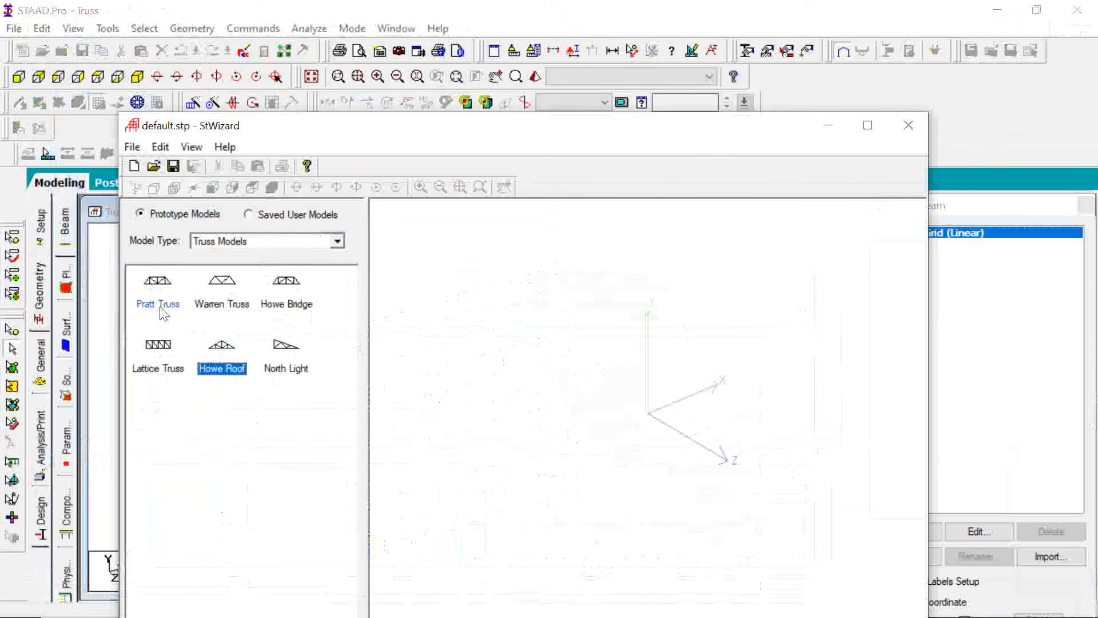
click(297, 369)
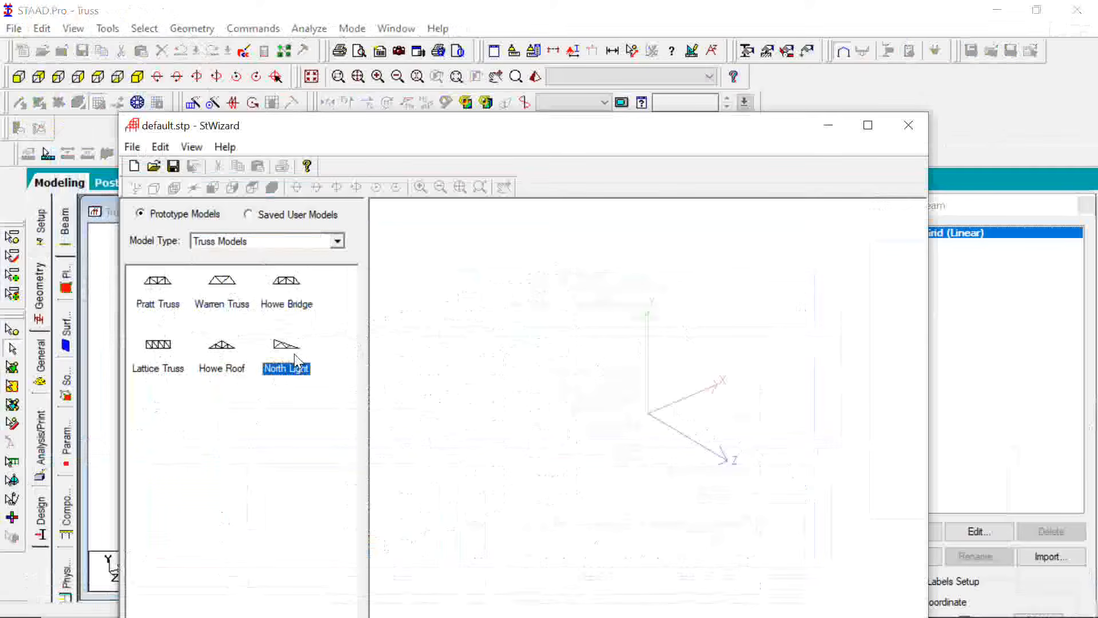
click(222, 368)
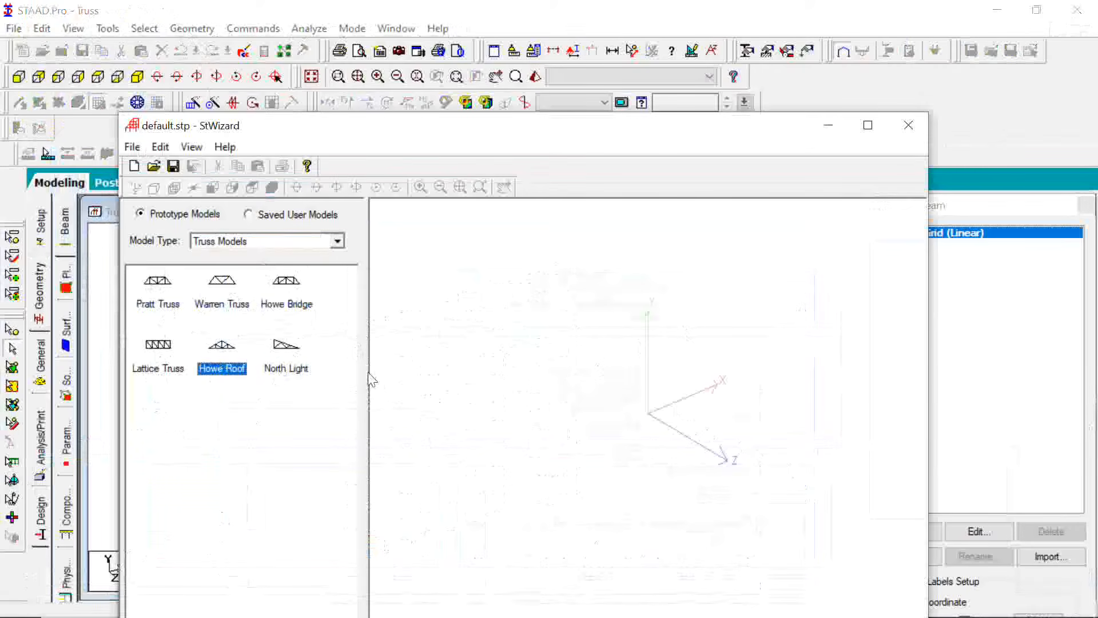
double_click(227, 346)
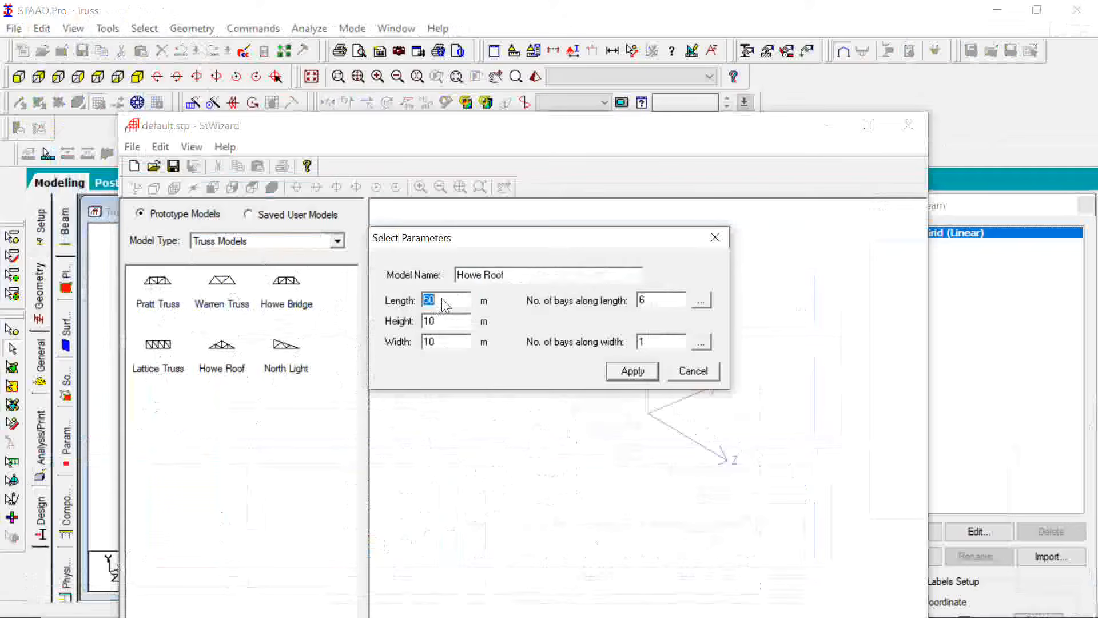
click(441, 327)
key(BackSpace)
text(6)
click(676, 303)
click(460, 322)
double_click(453, 344)
text(0)
click(647, 372)
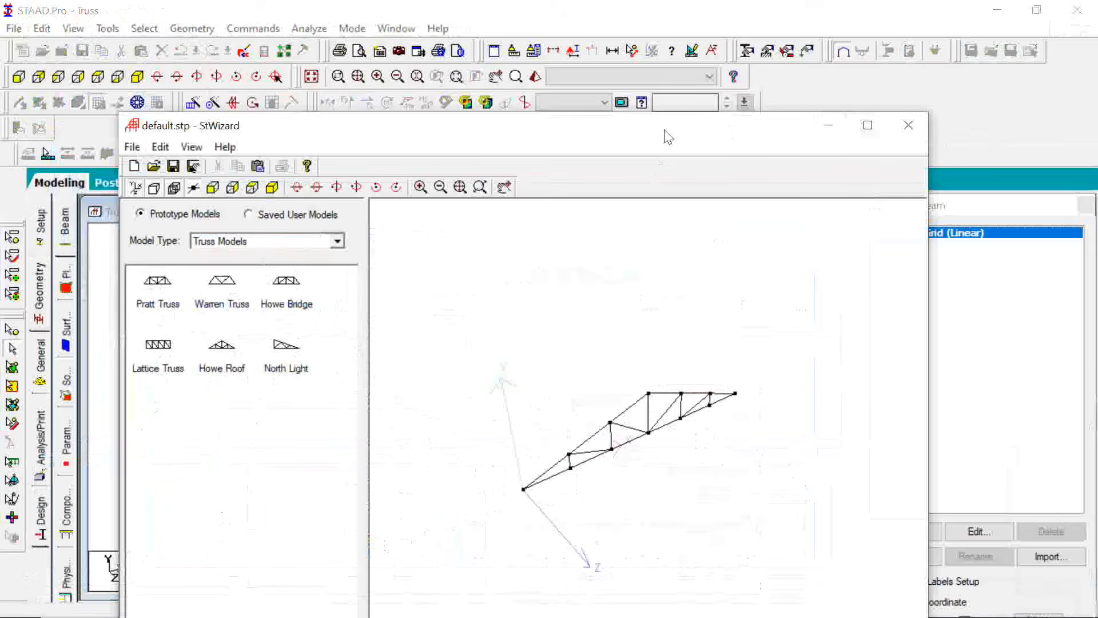
Transfer the generated Howe Roof truss into the STAAD.Pro model and close the snap grid
drag(664, 137, 671, 48)
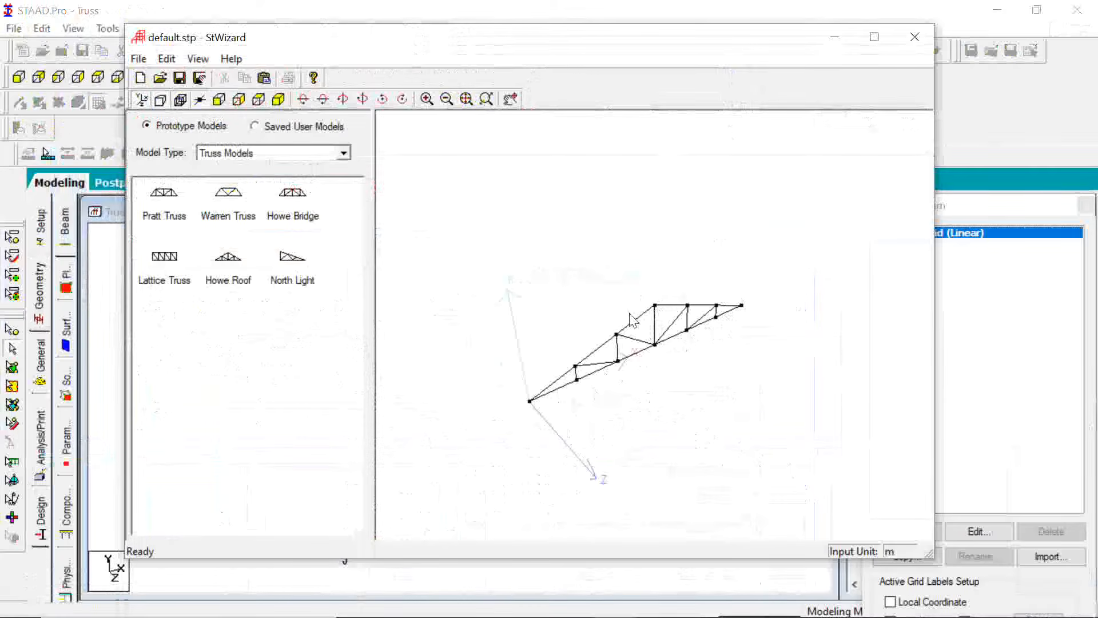
click(267, 79)
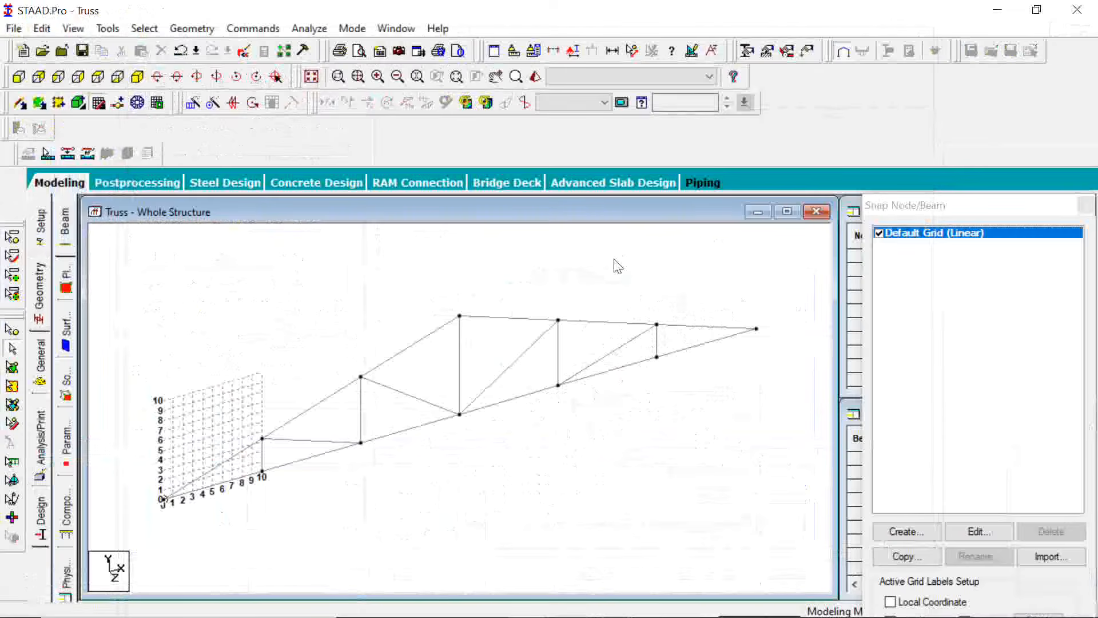
click(100, 104)
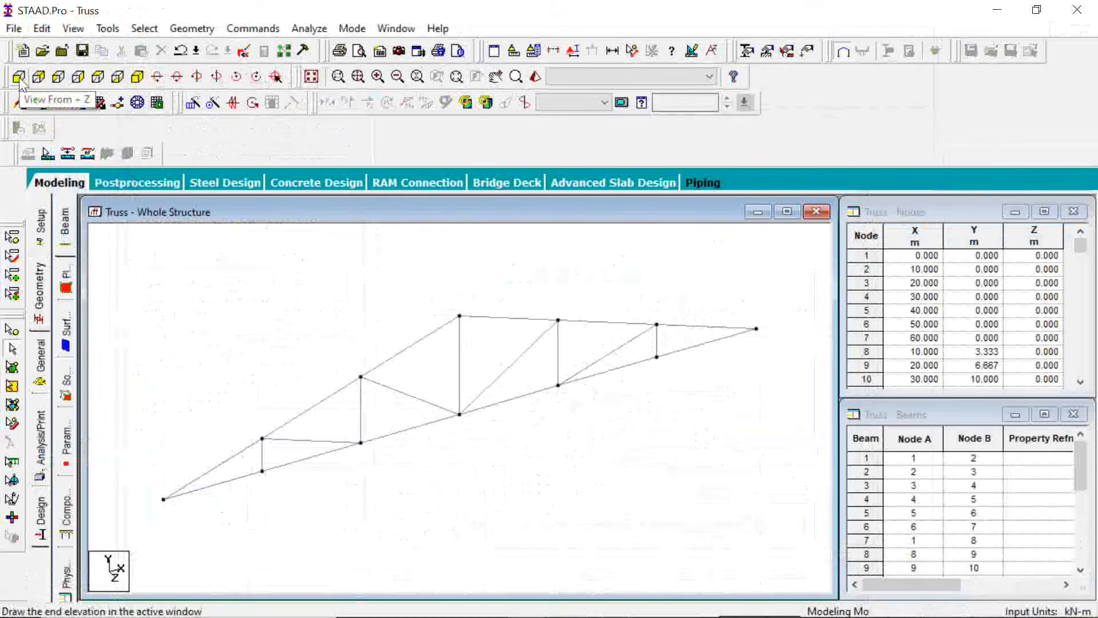
Check the geometry details of the truss's central vertical member in the front elevation
click(19, 79)
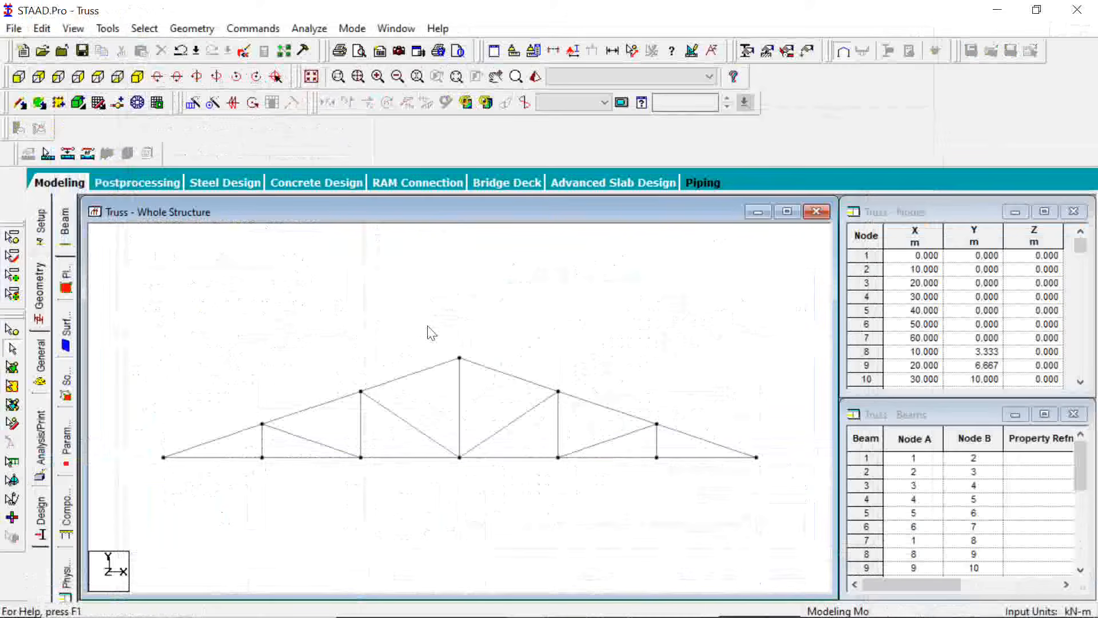
click(460, 420)
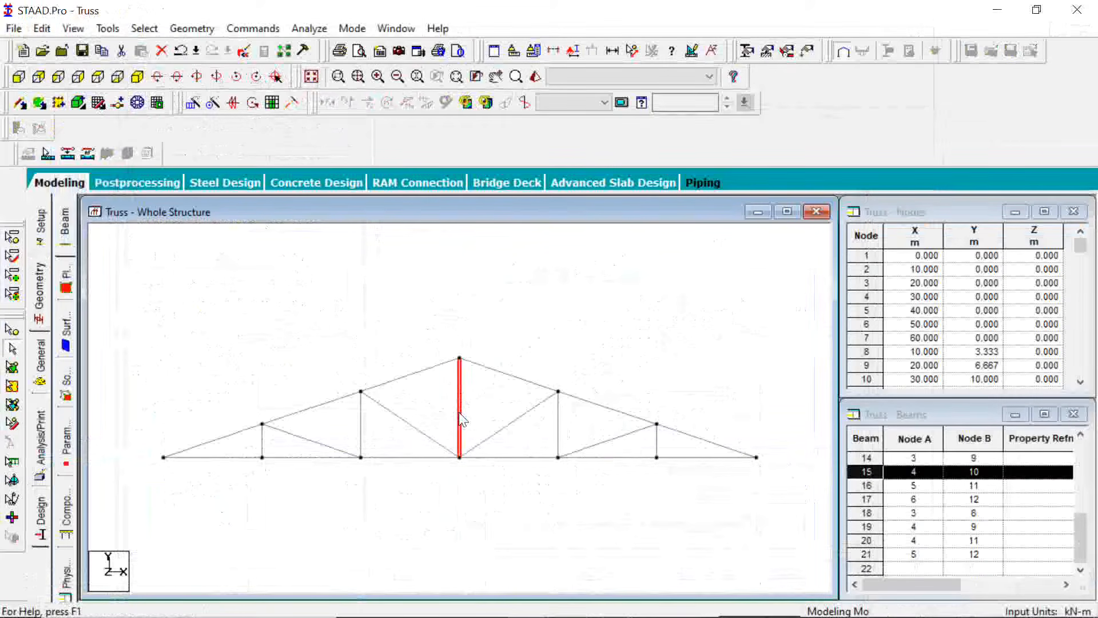
double_click(459, 414)
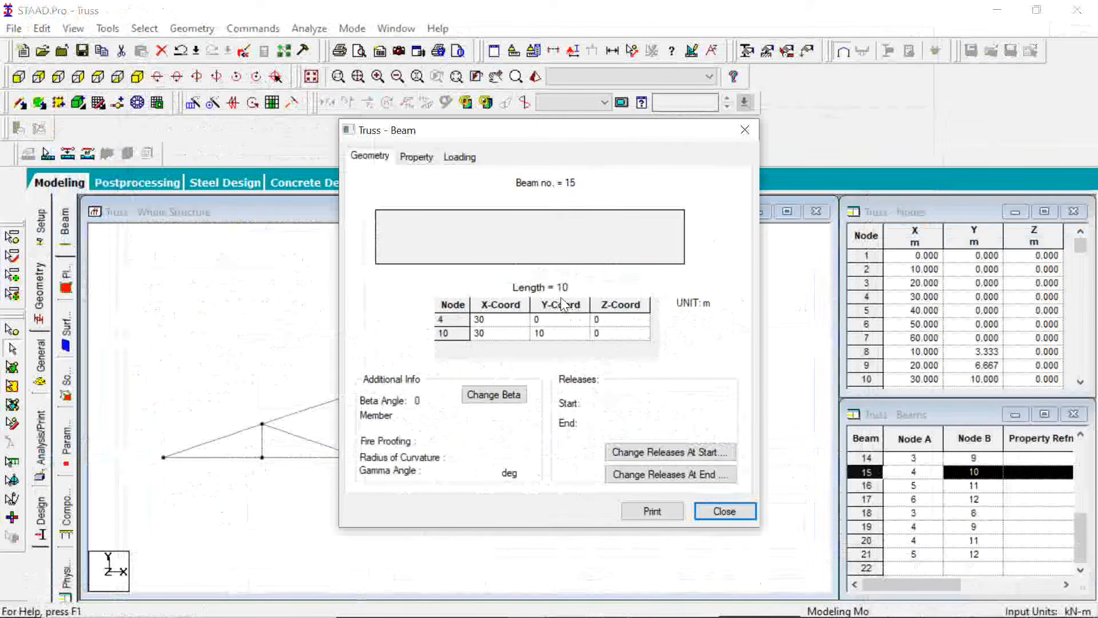
click(745, 130)
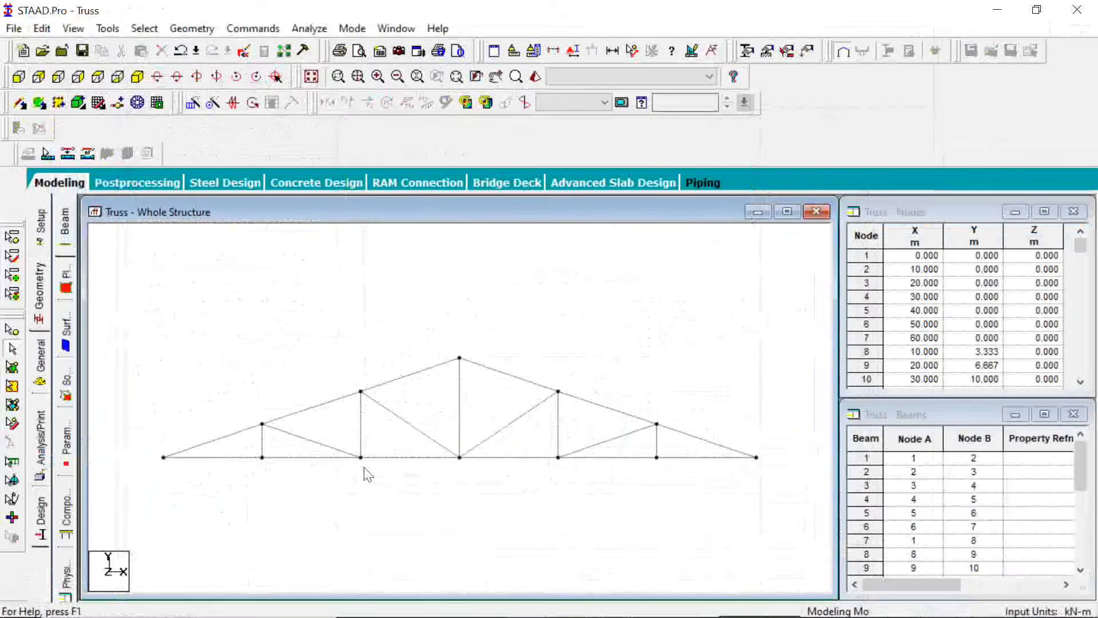
Go through the bottom chord members and check the geometry details of the member between nodes 5 and 6
click(304, 458)
click(403, 457)
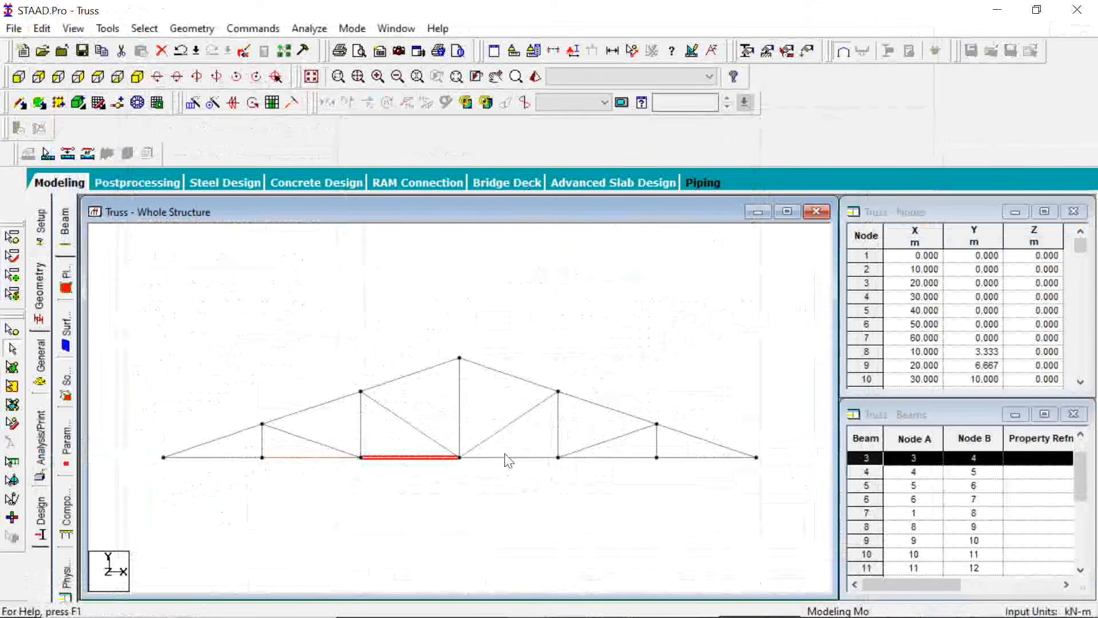
click(506, 462)
click(611, 463)
click(699, 464)
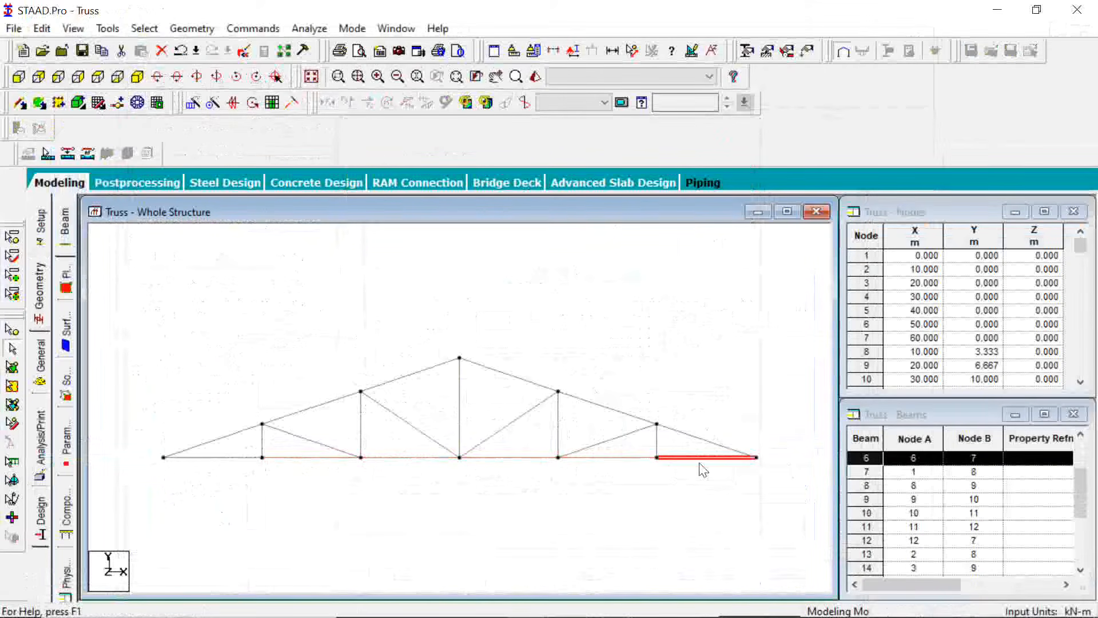
double_click(616, 457)
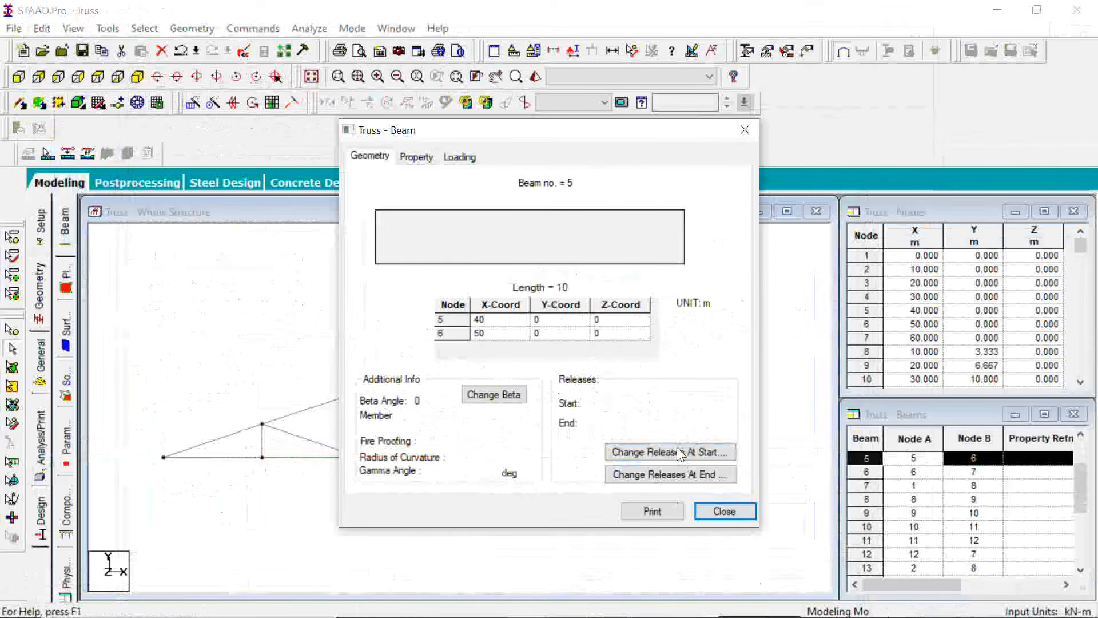
click(716, 510)
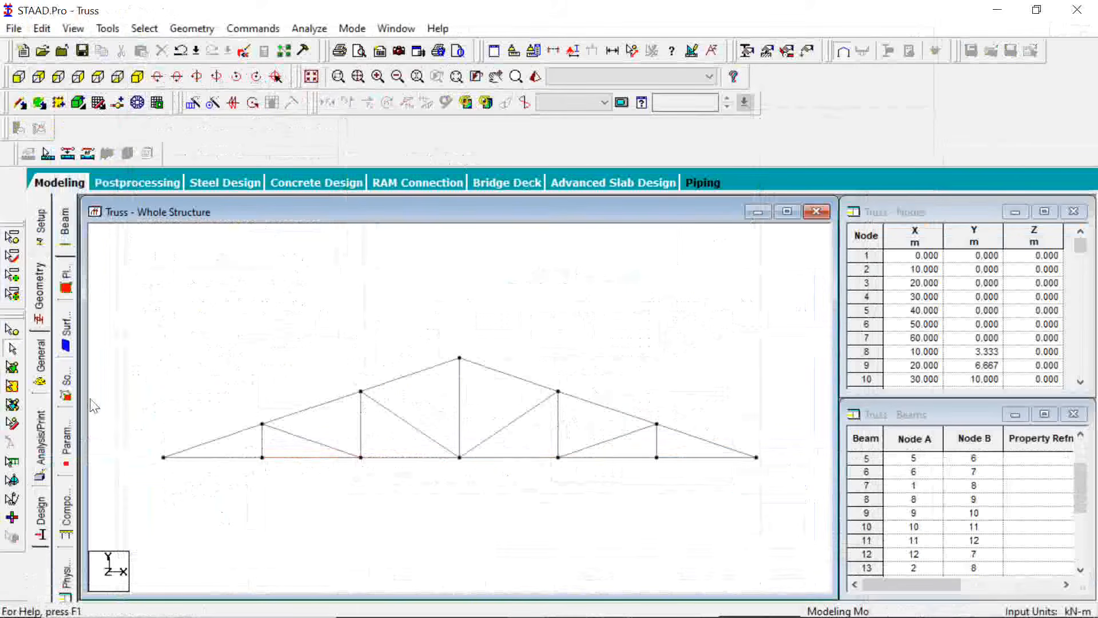
Open the section property settings for the whole truss structure
click(45, 367)
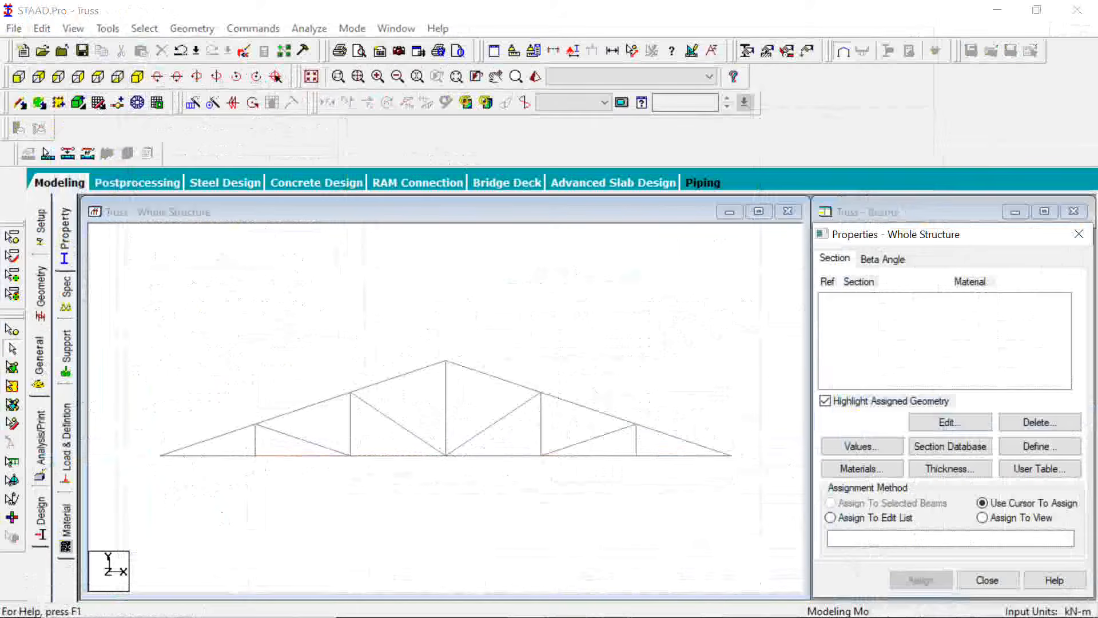
mouse_move(627, 604)
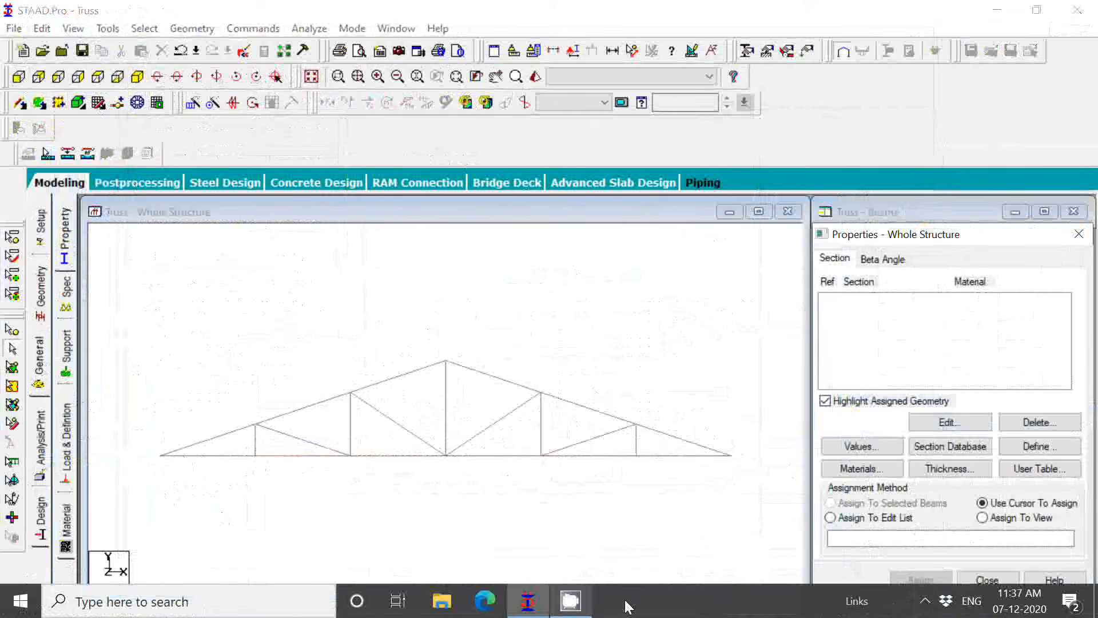
click(926, 601)
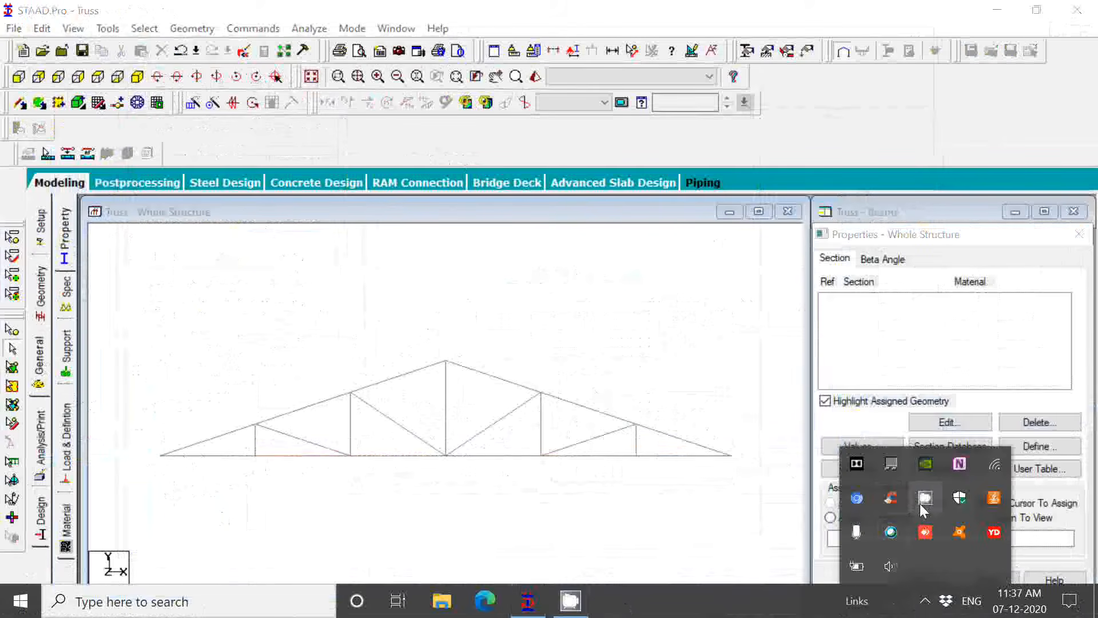
click(924, 505)
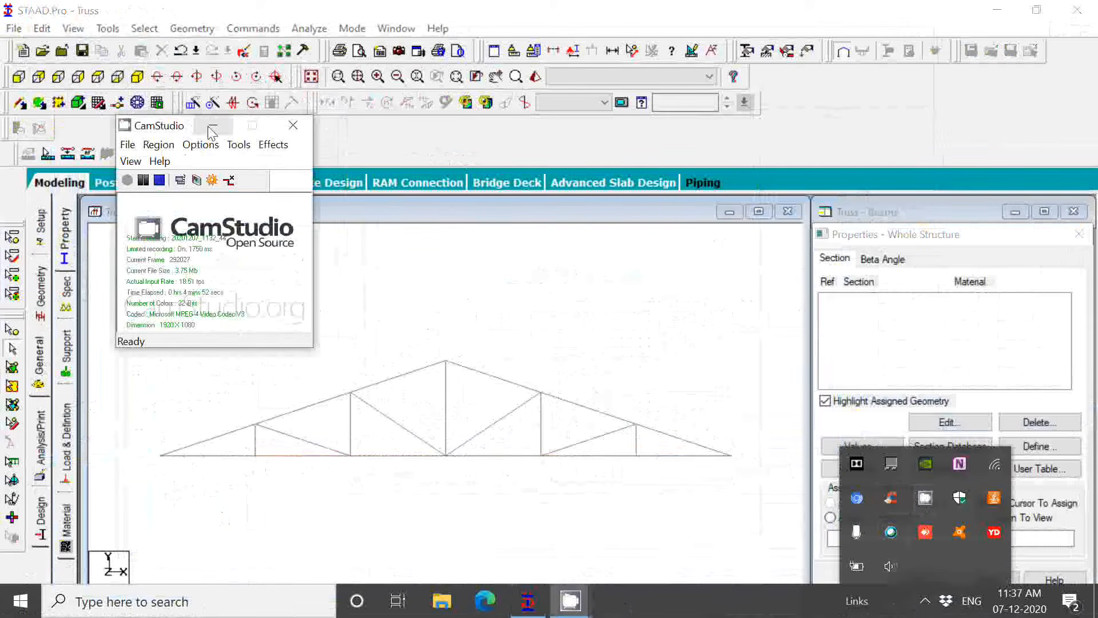
click(212, 128)
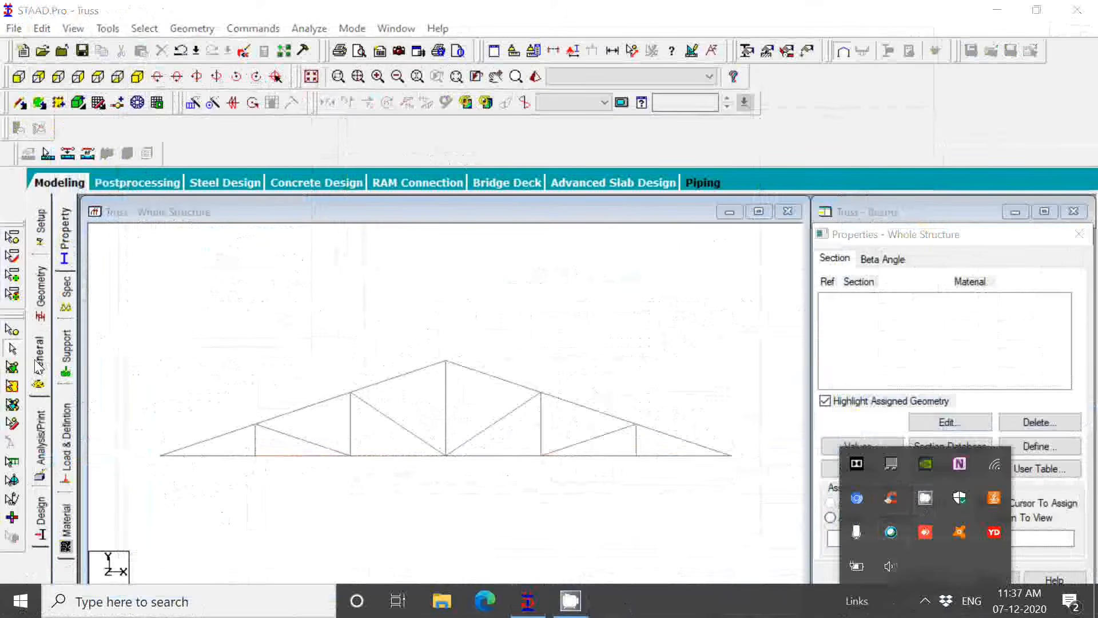
Define a steel Assign Profile property with the Angle specification and add it to the section list
click(35, 361)
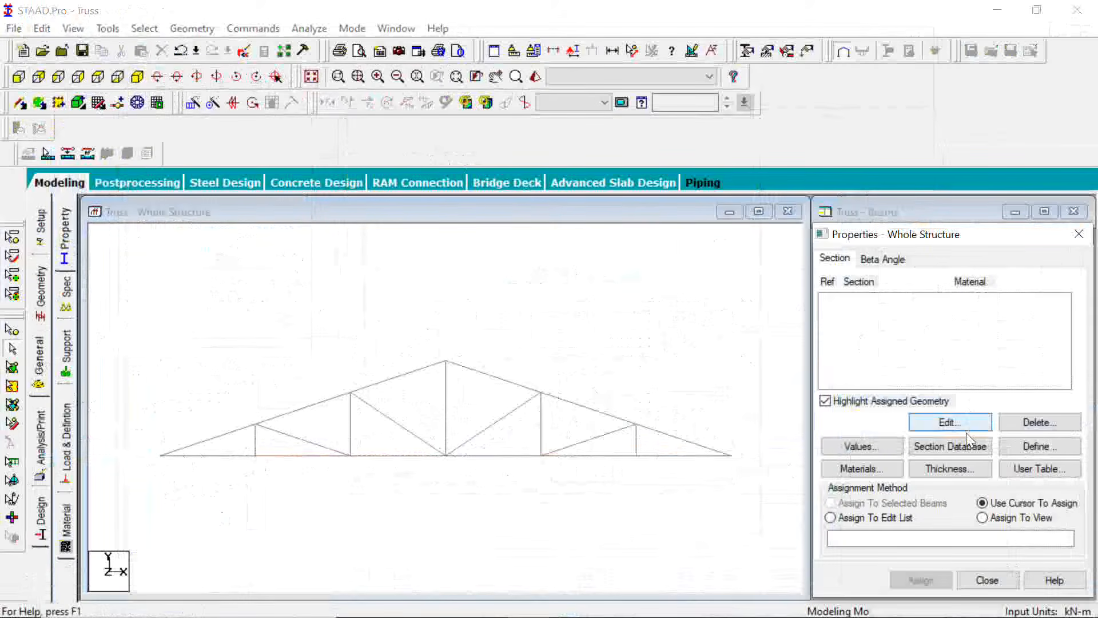
click(1050, 452)
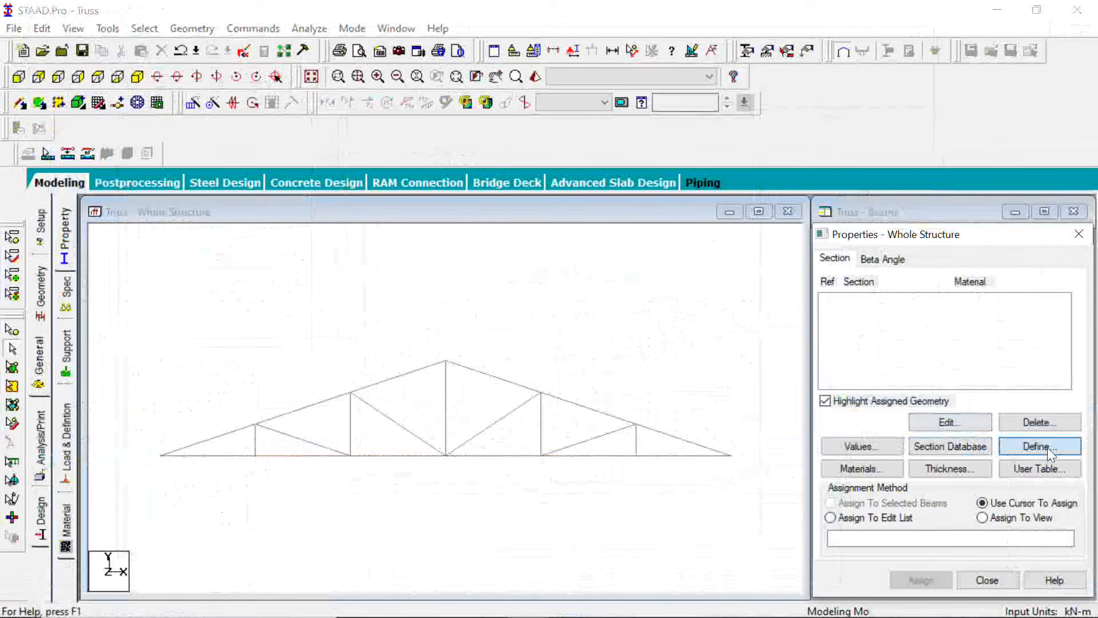
click(520, 366)
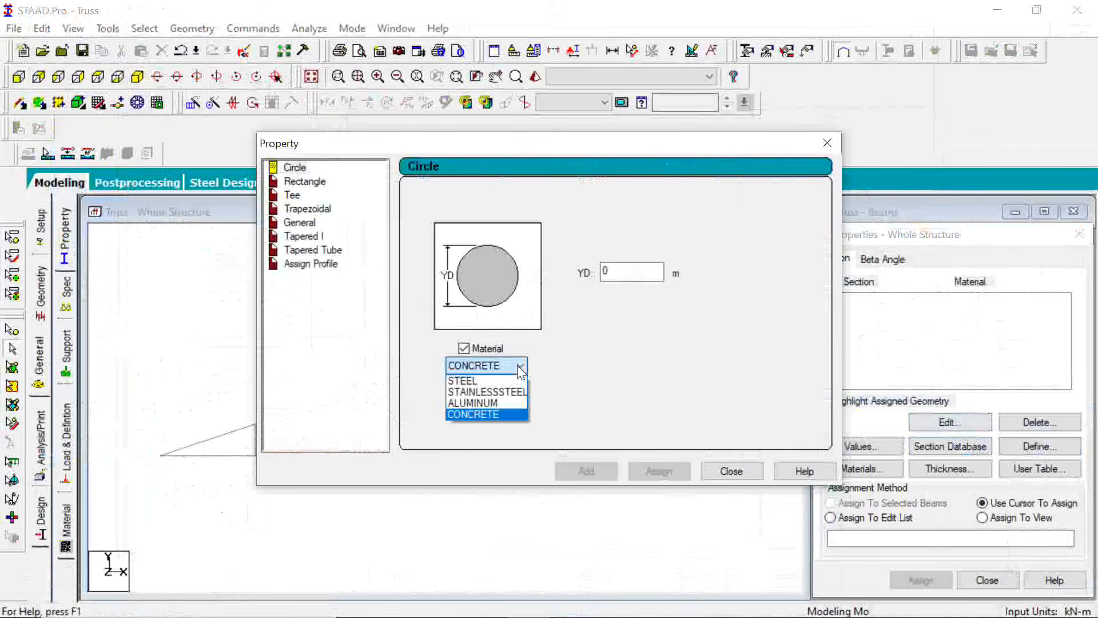
click(480, 380)
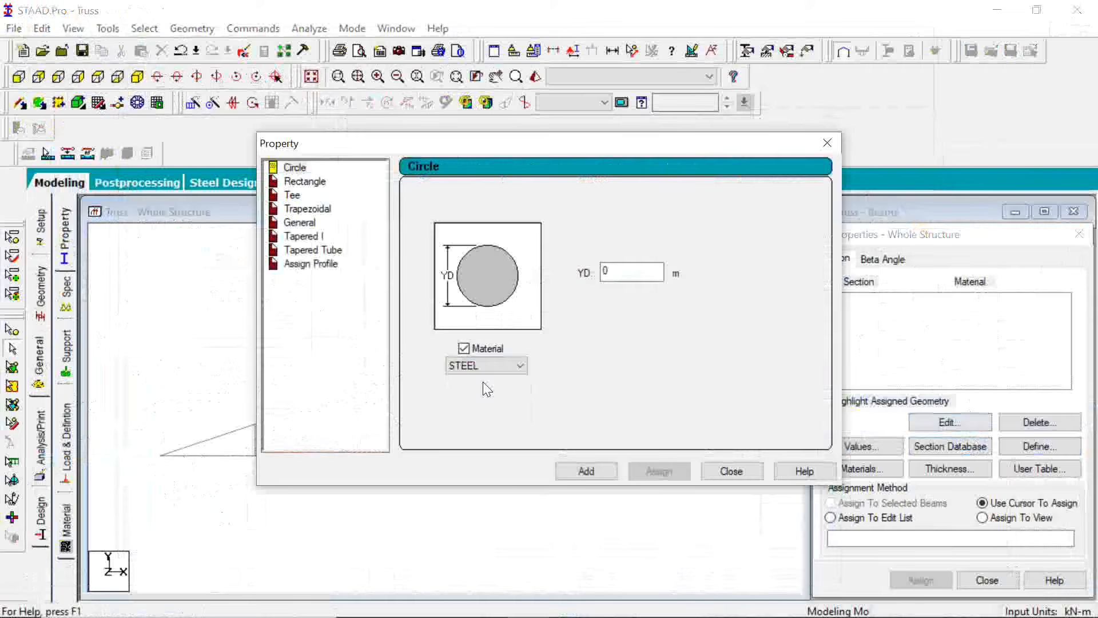
click(317, 273)
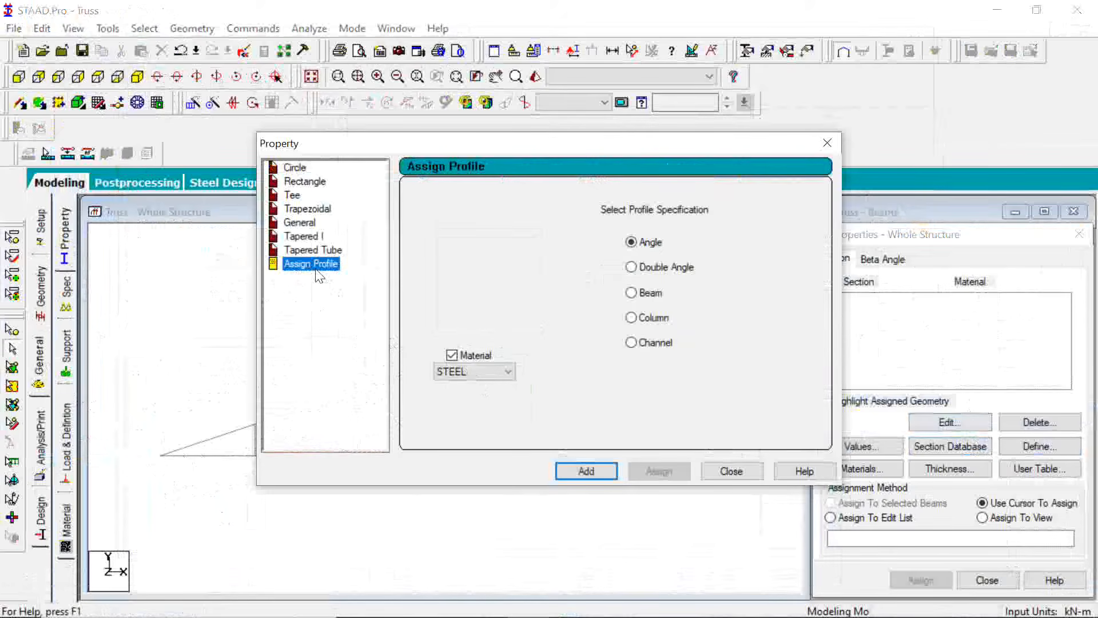
click(642, 245)
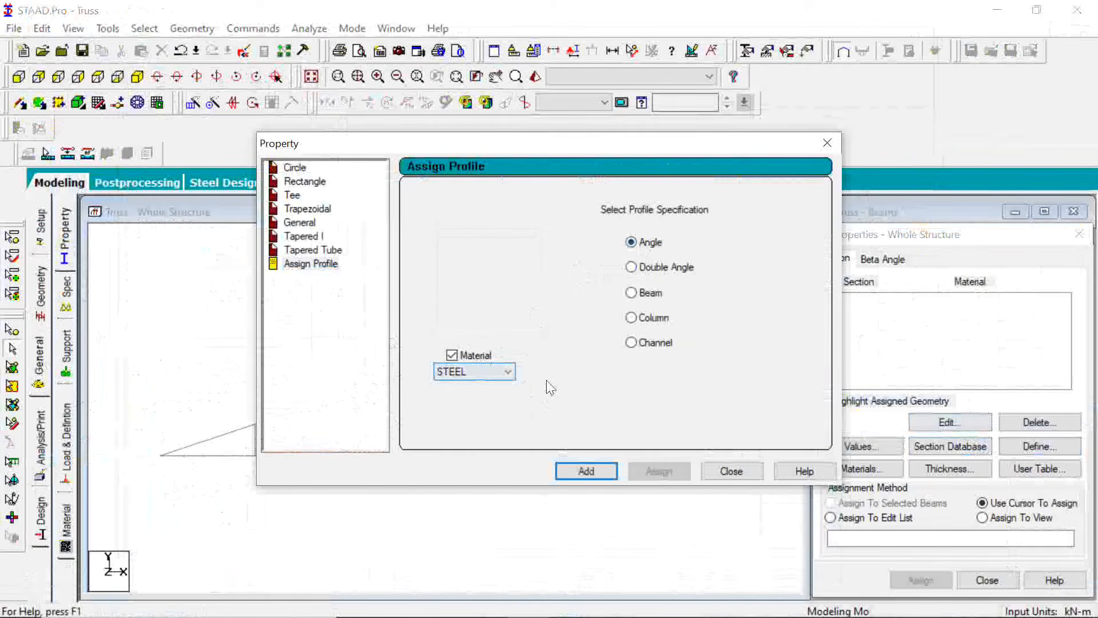
click(589, 474)
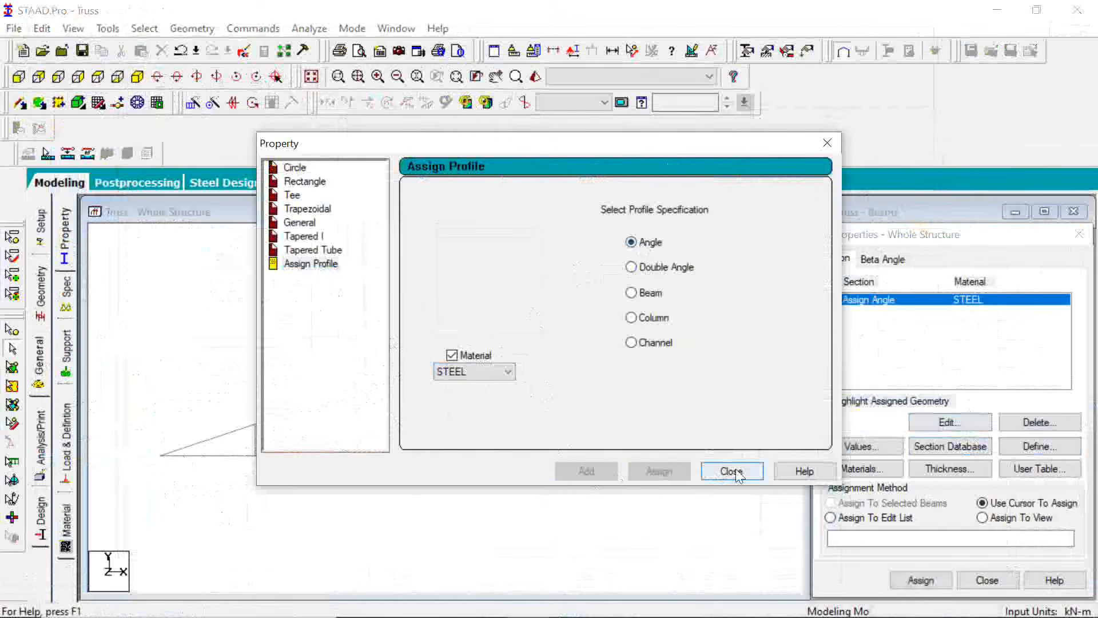
click(732, 472)
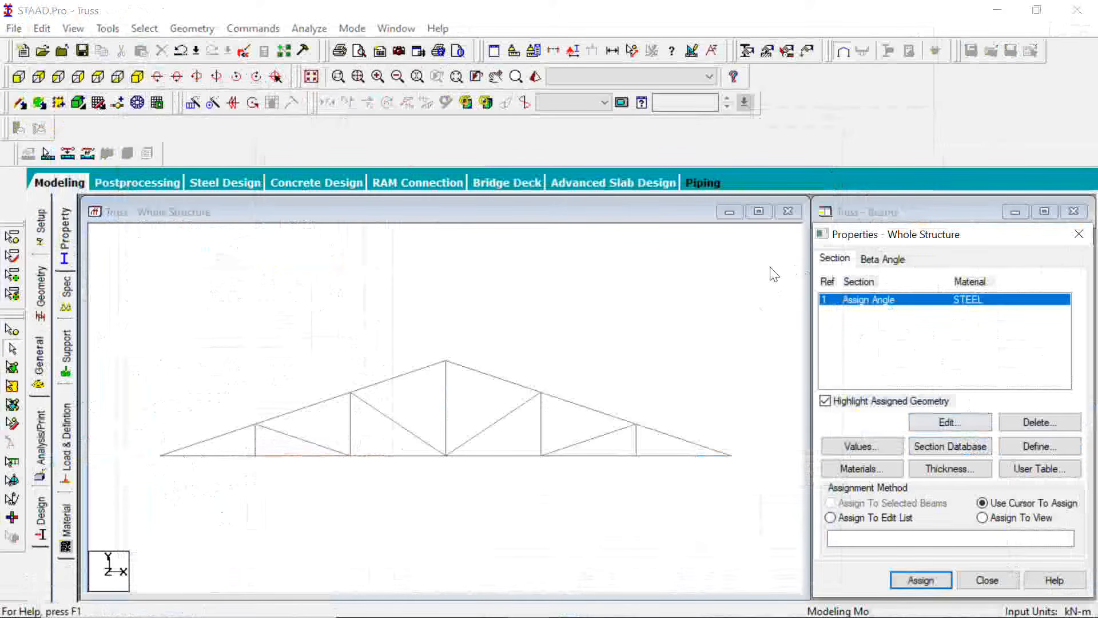
Select all members of the truss, assign the steel angle section to them and clear the selection
drag(770, 268, 129, 505)
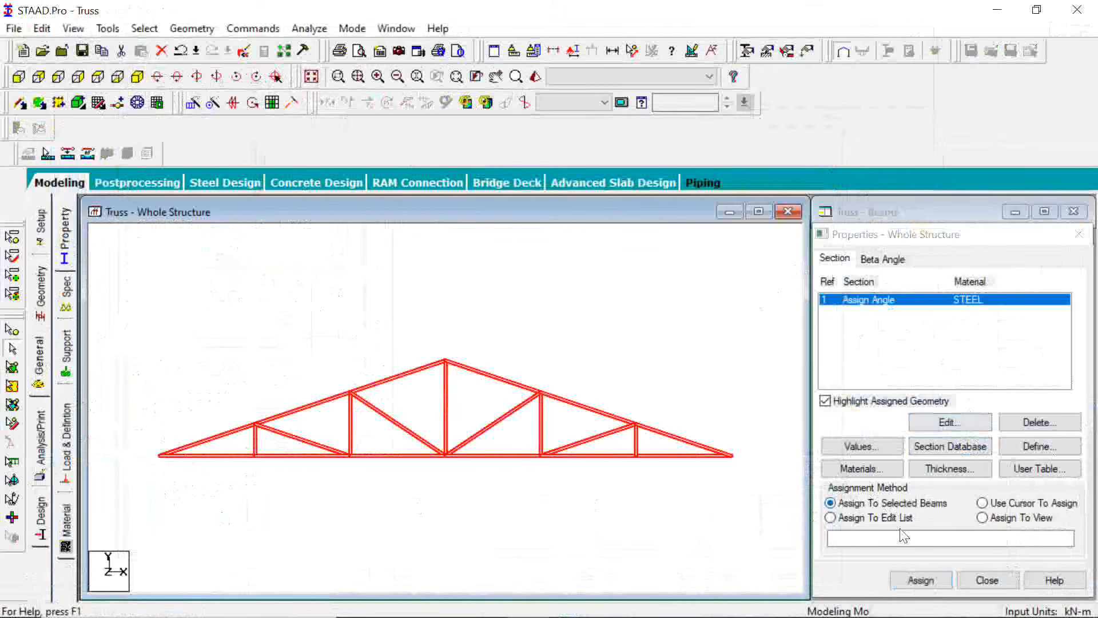
click(929, 581)
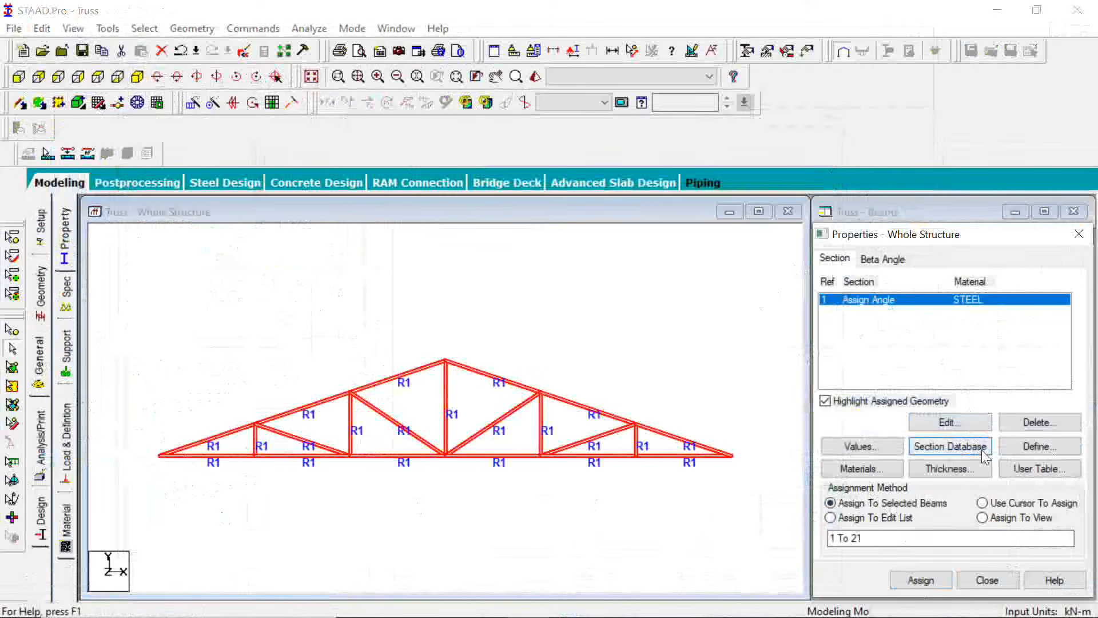
click(770, 436)
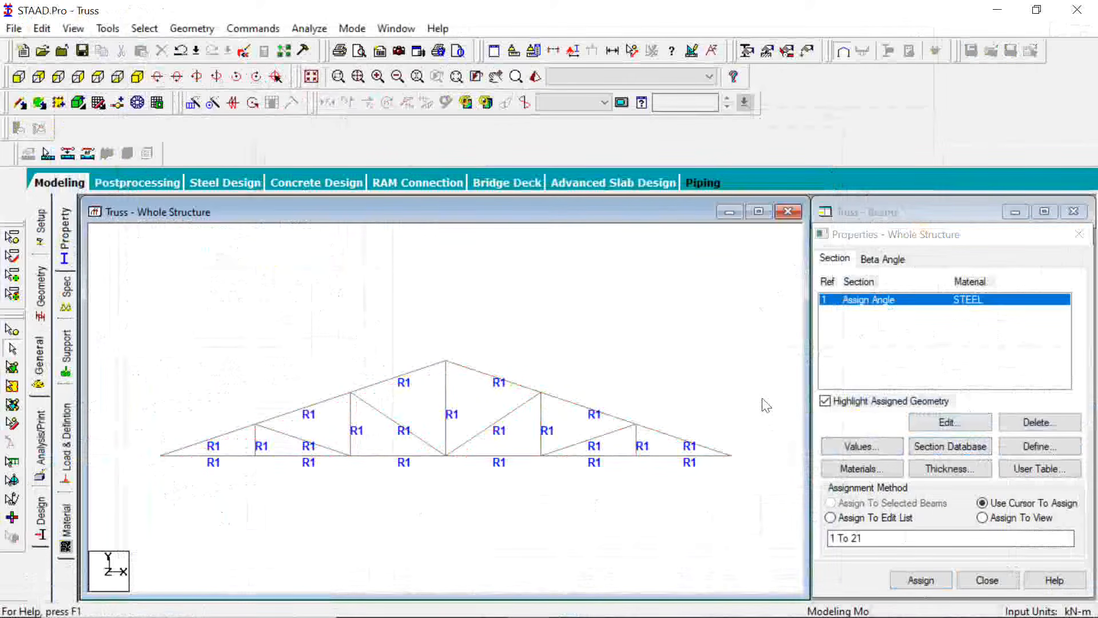
Create a pinned support and add it to the structure's support list
click(67, 350)
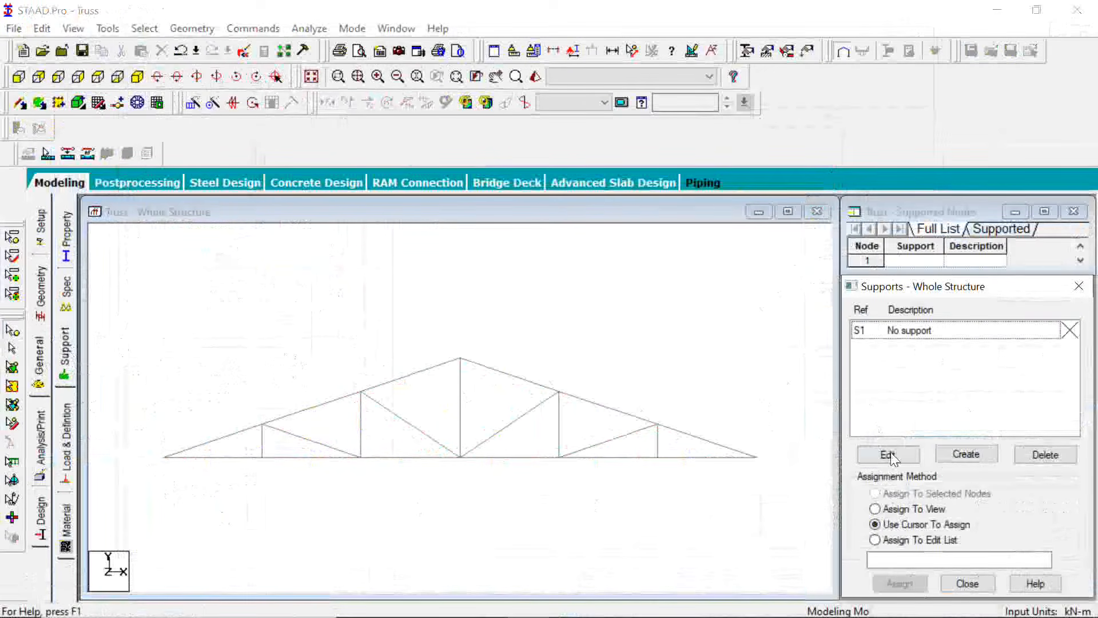
click(992, 458)
click(824, 246)
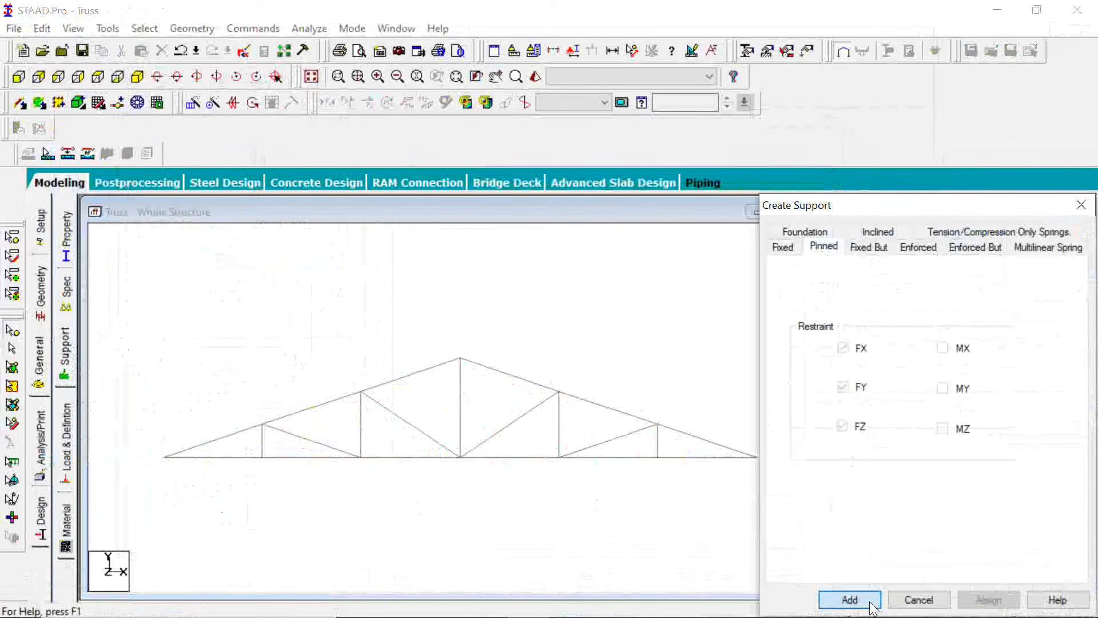
click(850, 599)
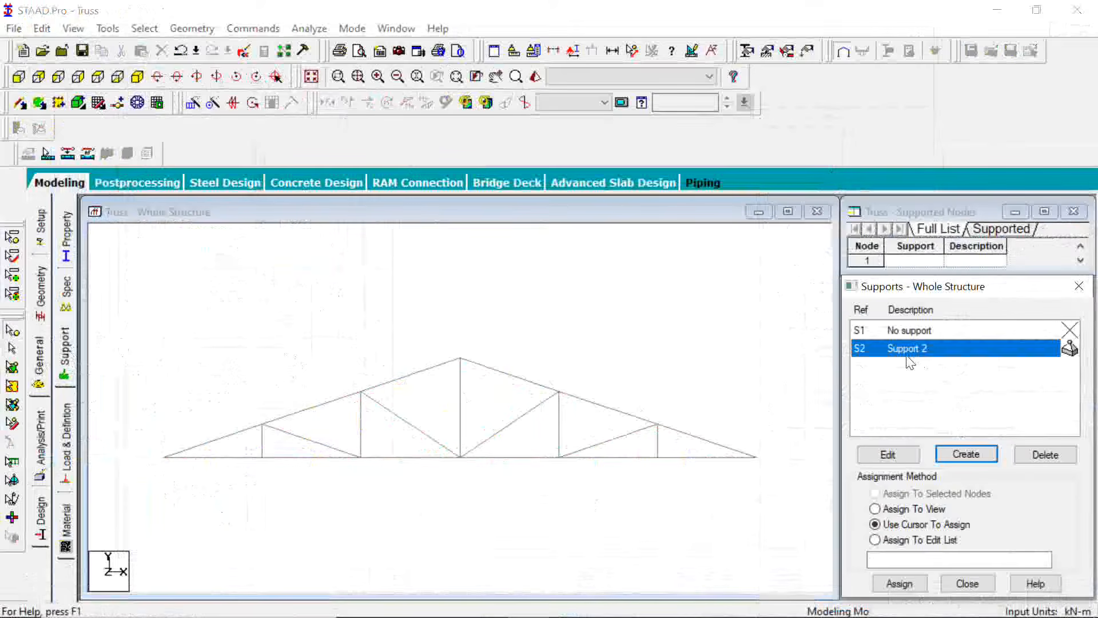
Assign the pinned support to the two end nodes of the bottom chord, nodes 1 and 7
click(163, 457)
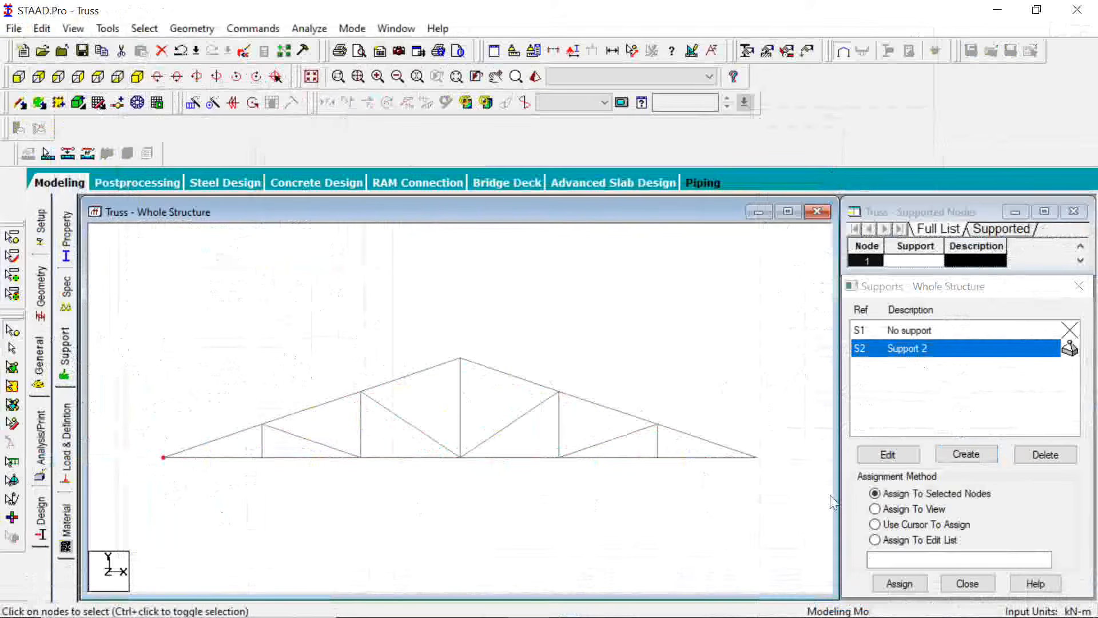
click(900, 583)
click(980, 484)
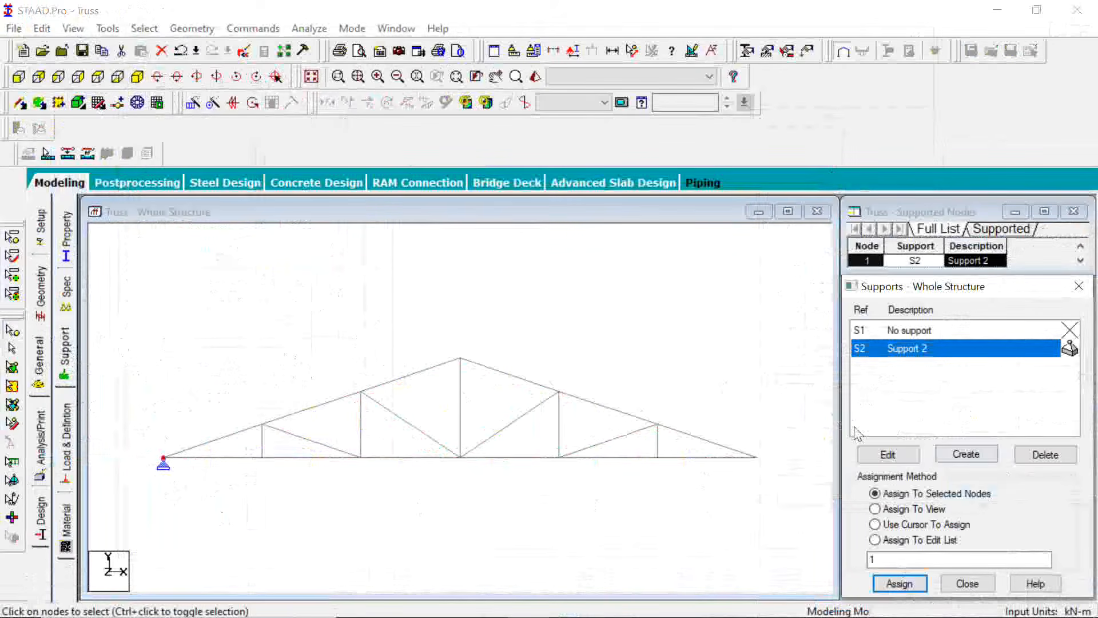
click(757, 457)
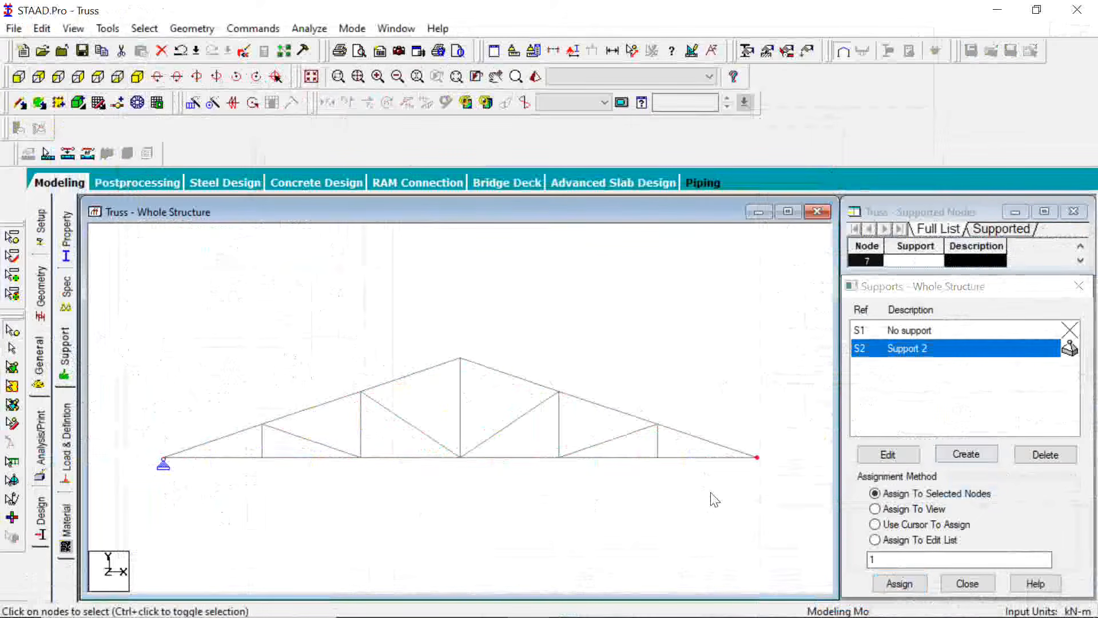
click(917, 495)
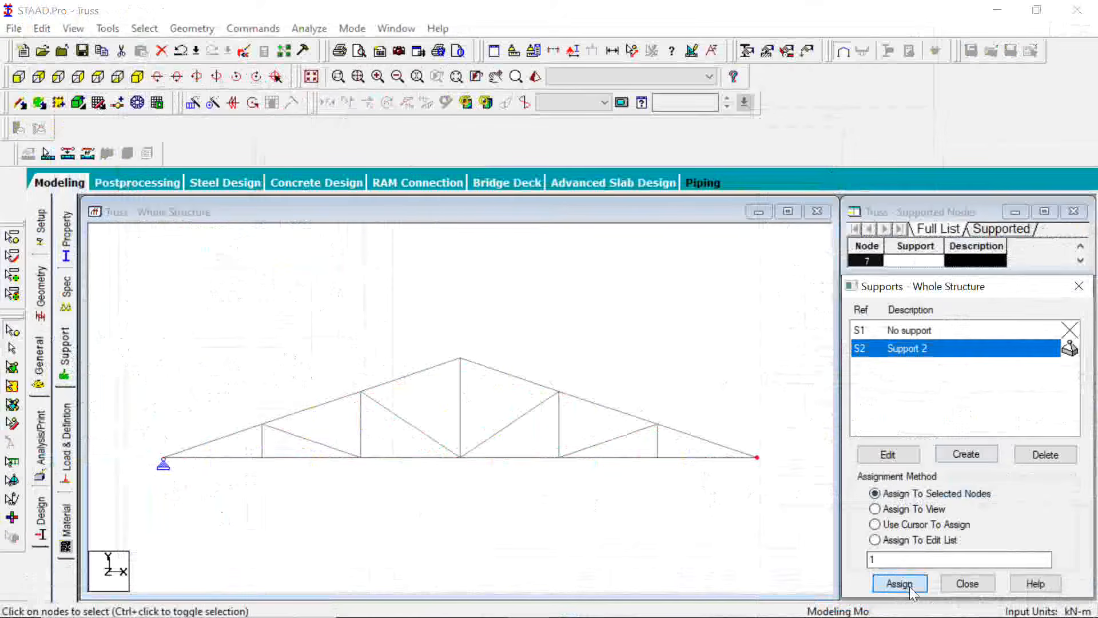
click(900, 584)
click(979, 483)
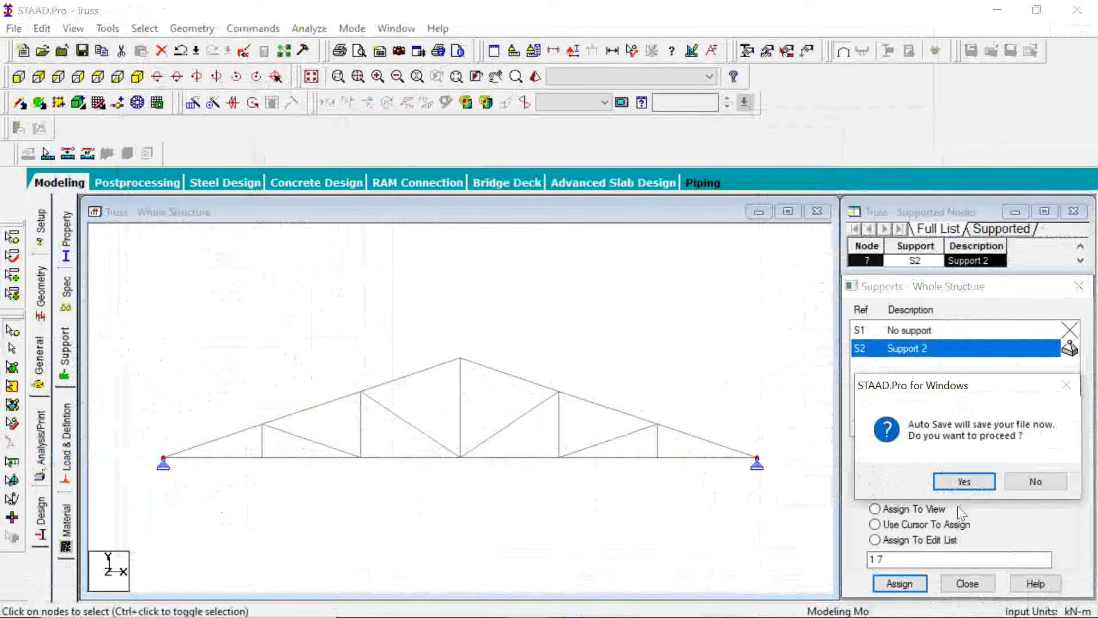
Accept the automatic save, save the modified structure and clear the node selection
click(967, 483)
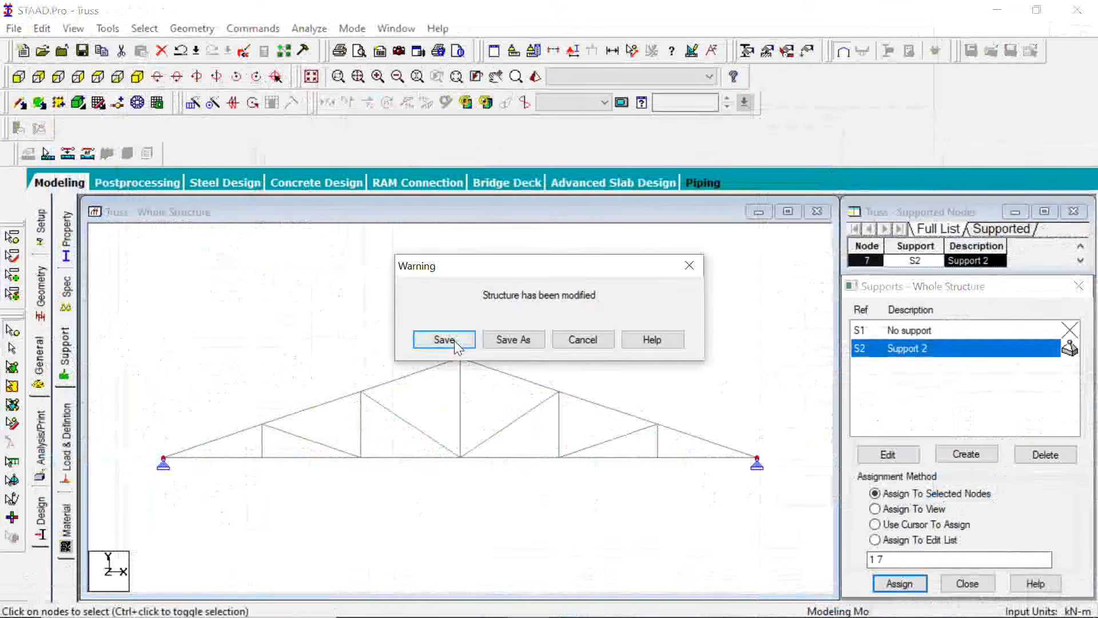
click(444, 340)
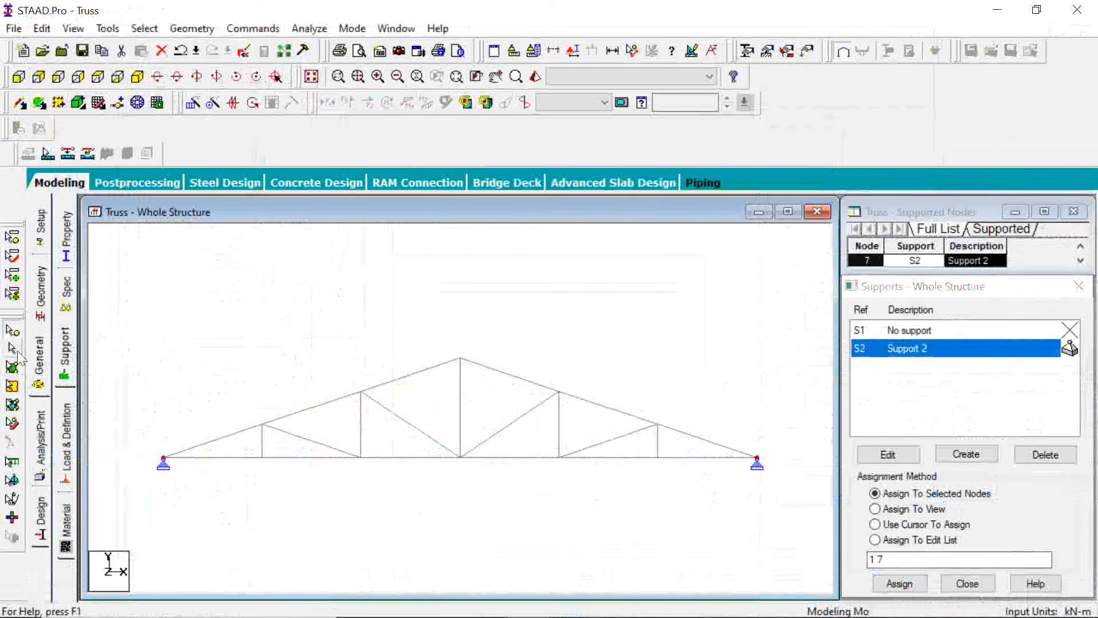
click(601, 355)
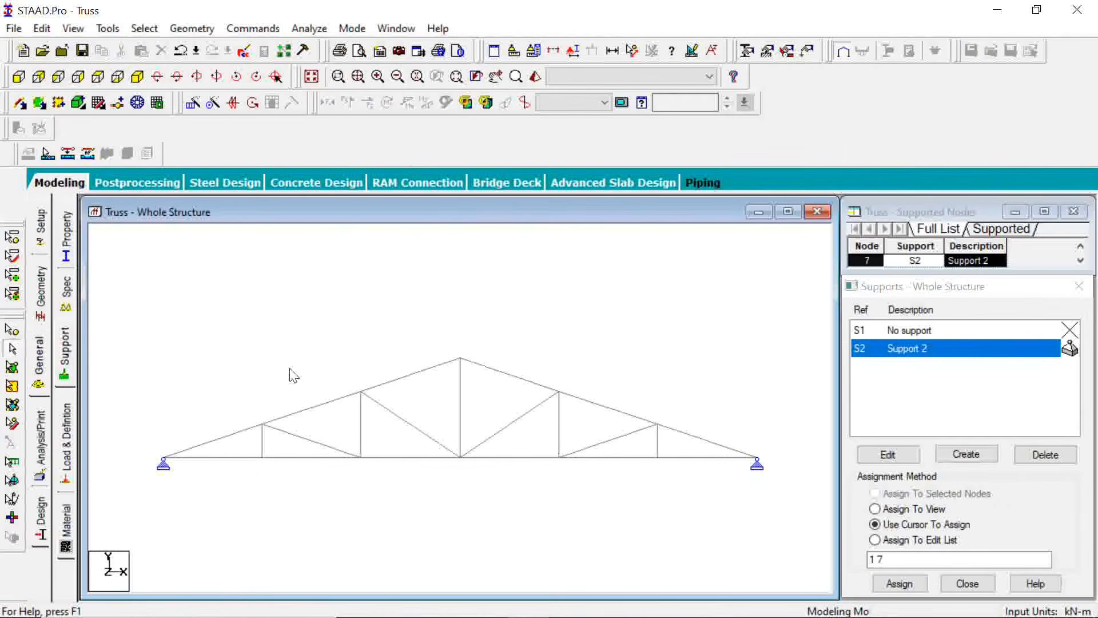
Add primary load case 1 titled LOAD CASE 1 with loading type None
click(67, 463)
click(914, 241)
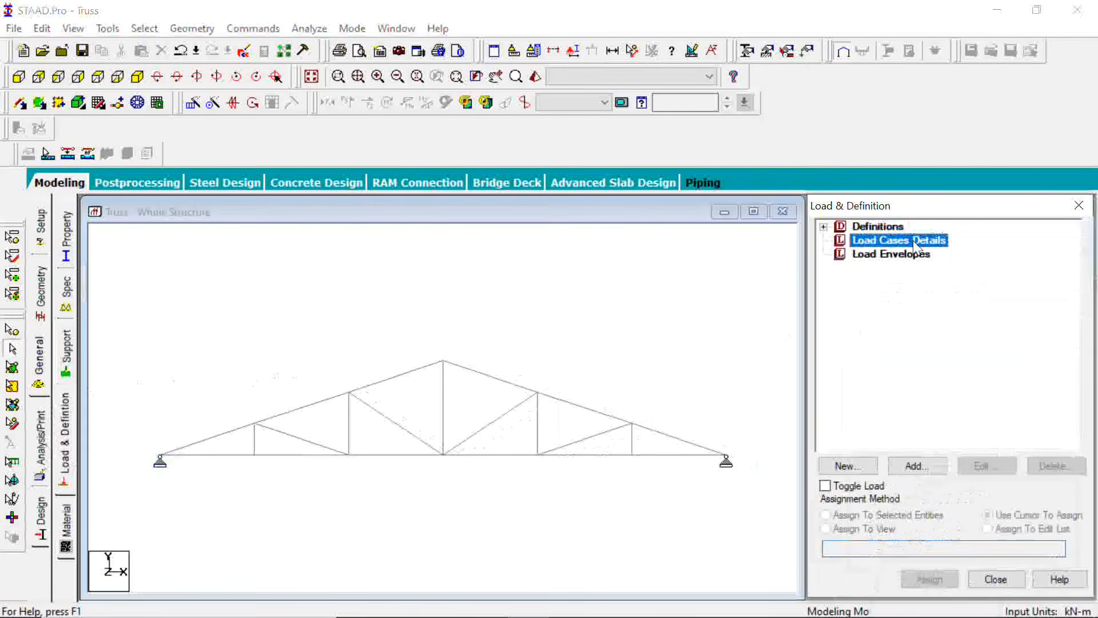
click(927, 469)
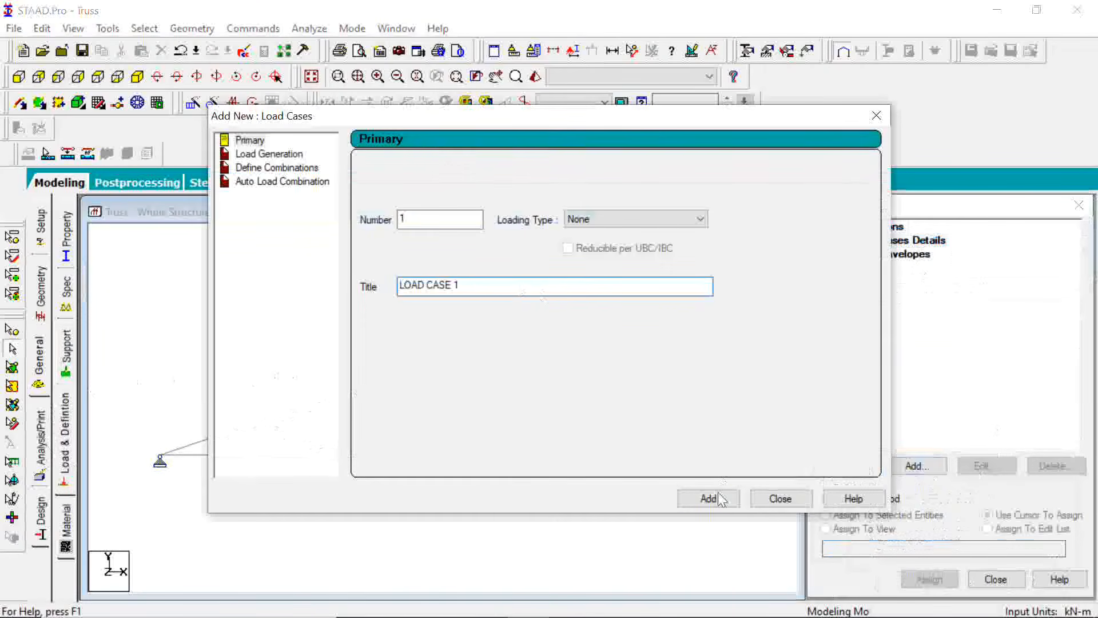
click(710, 498)
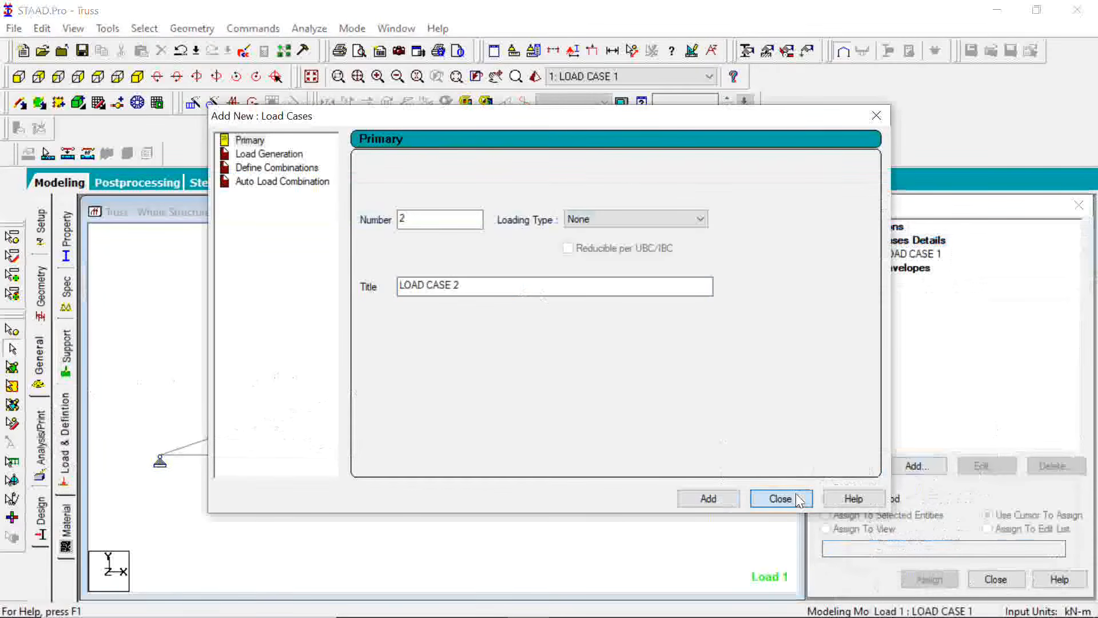
click(780, 498)
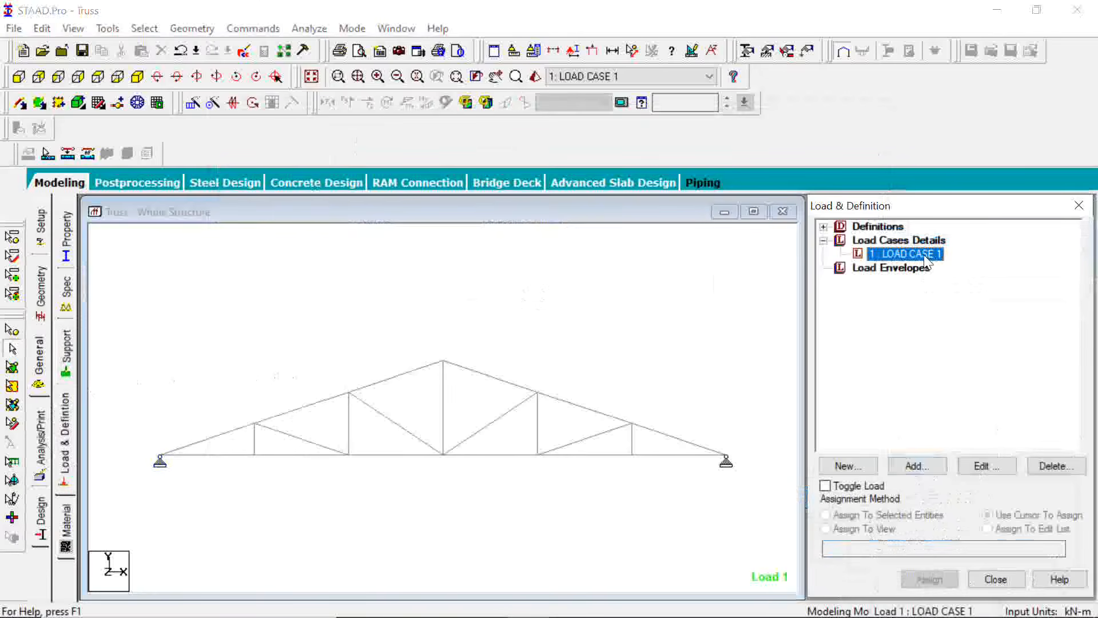
Add a nodal load item to LOAD CASE 1 with an Fy force of -10 kN
click(916, 468)
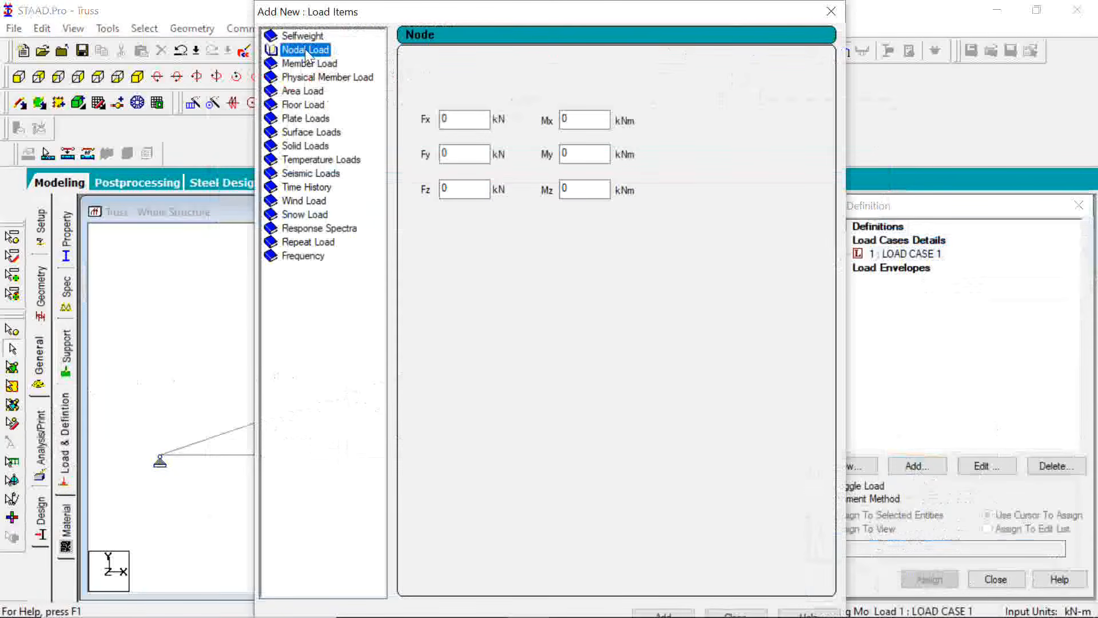
double_click(306, 50)
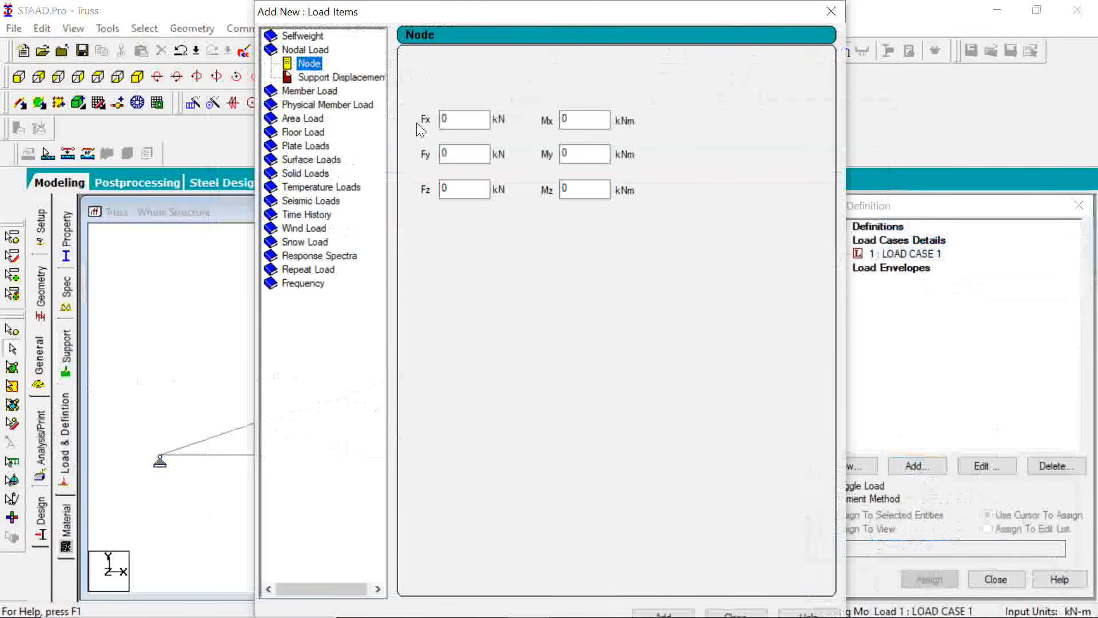
click(461, 155)
double_click(461, 154)
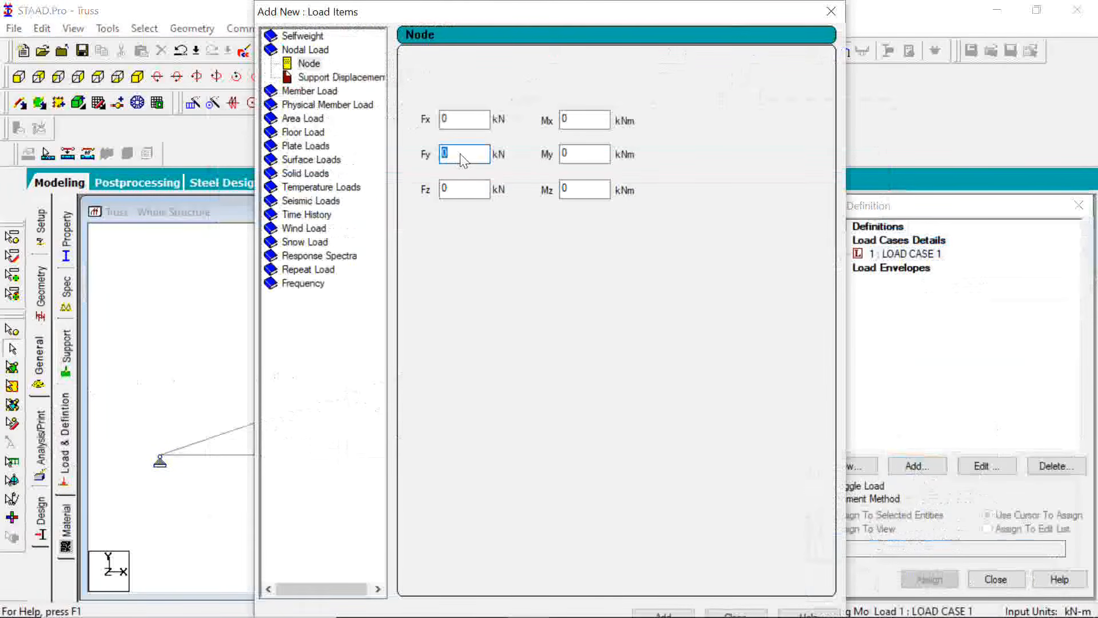
text(-10)
click(689, 610)
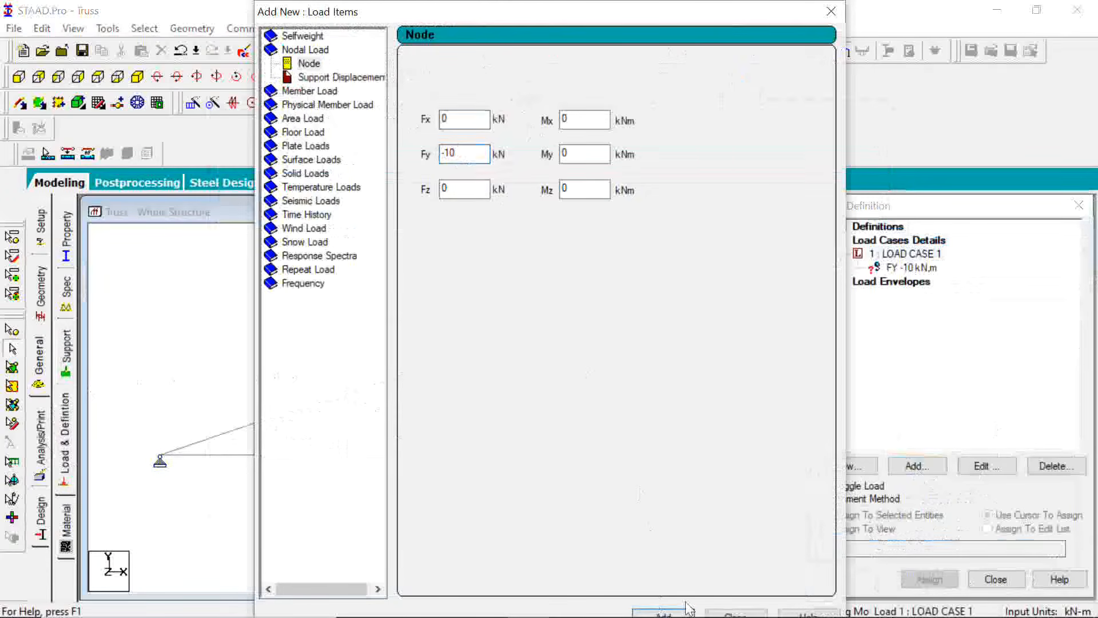
Assign the Fy -10 kN nodal load to the five upper chord nodes between the supports and display the loads
click(722, 613)
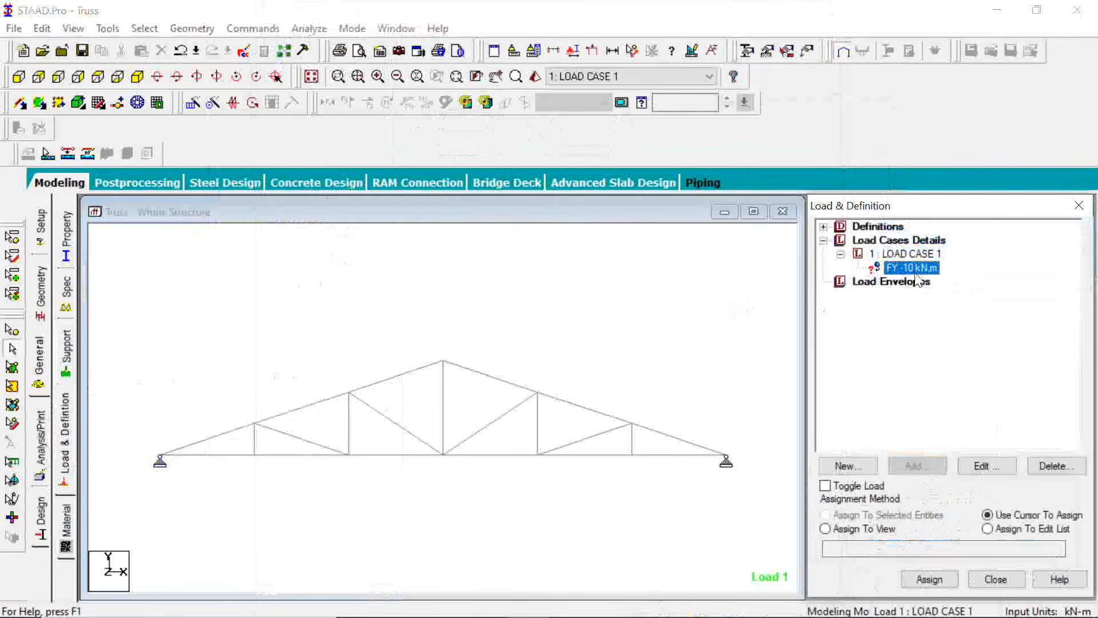
click(13, 337)
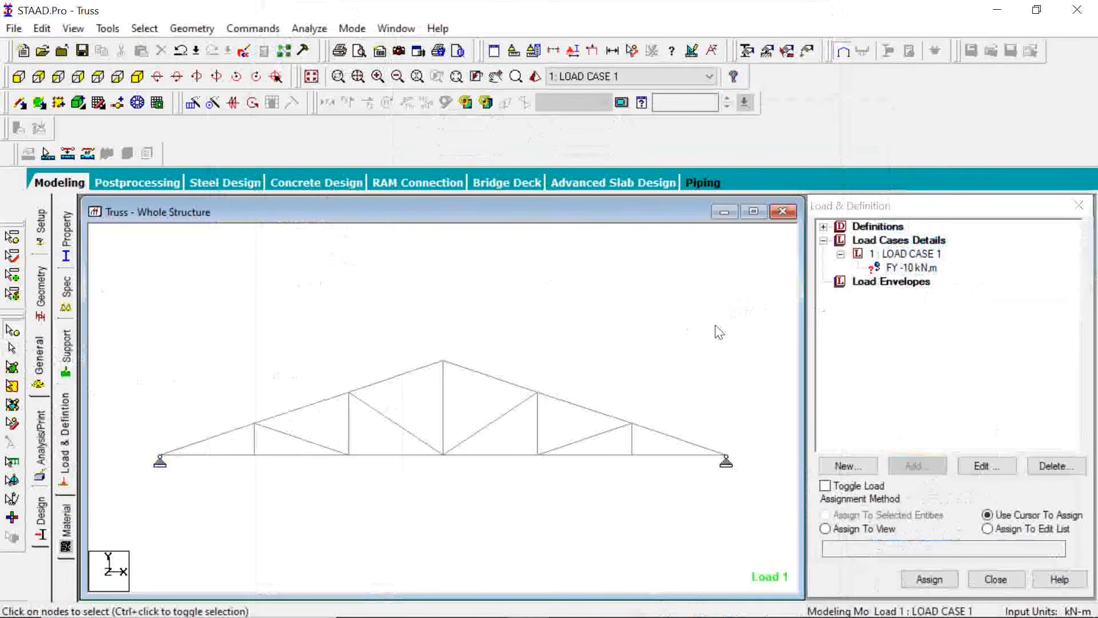
drag(722, 322, 187, 426)
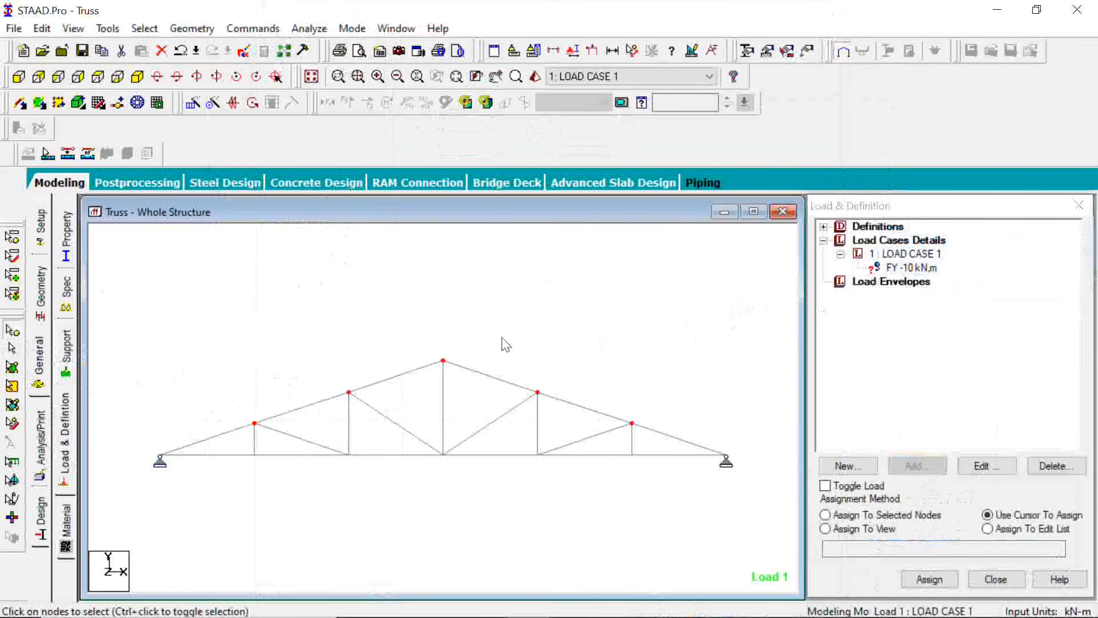
click(910, 269)
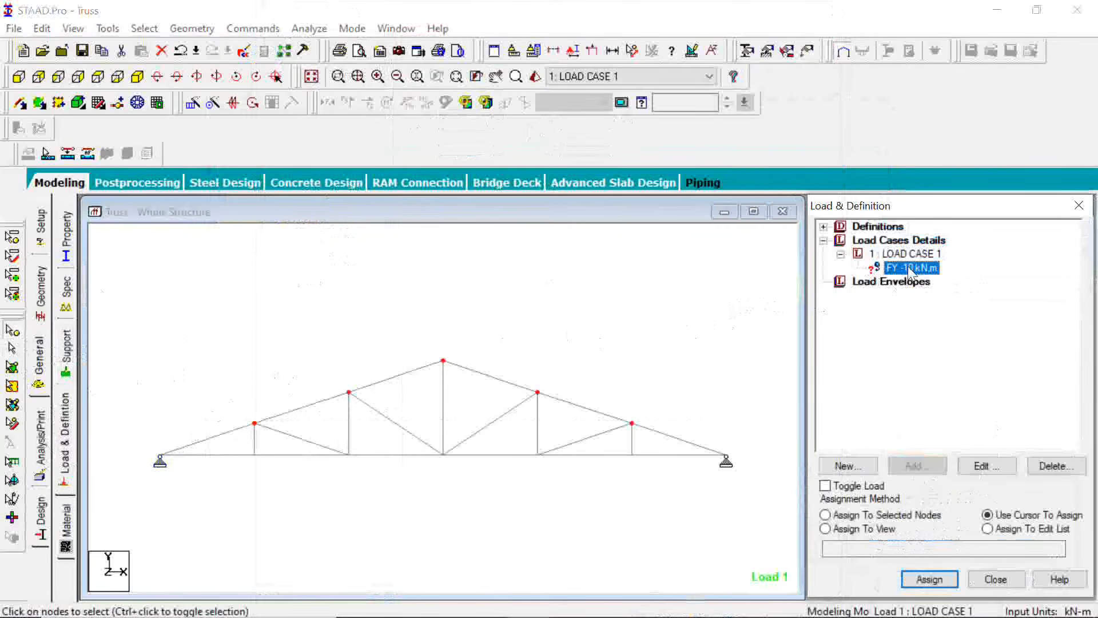
click(899, 517)
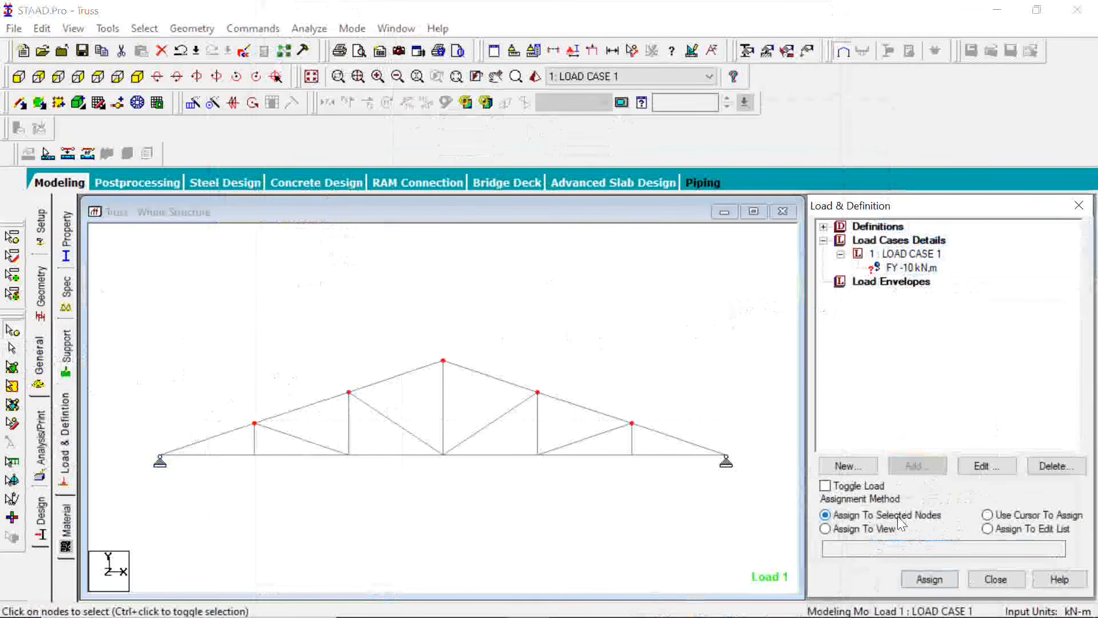
click(938, 581)
click(996, 446)
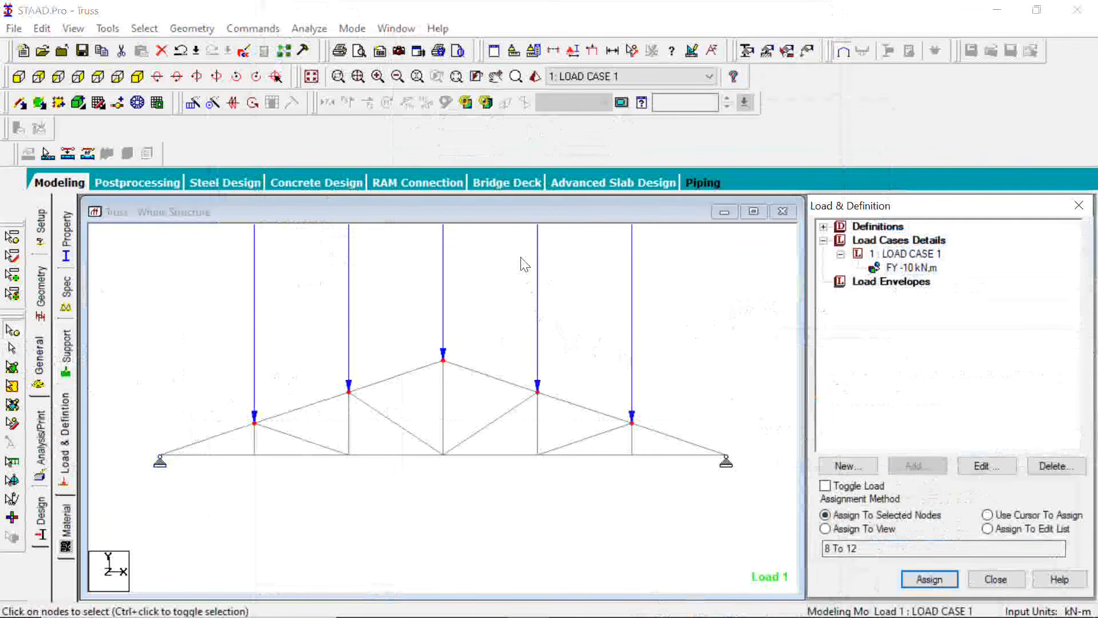
click(595, 50)
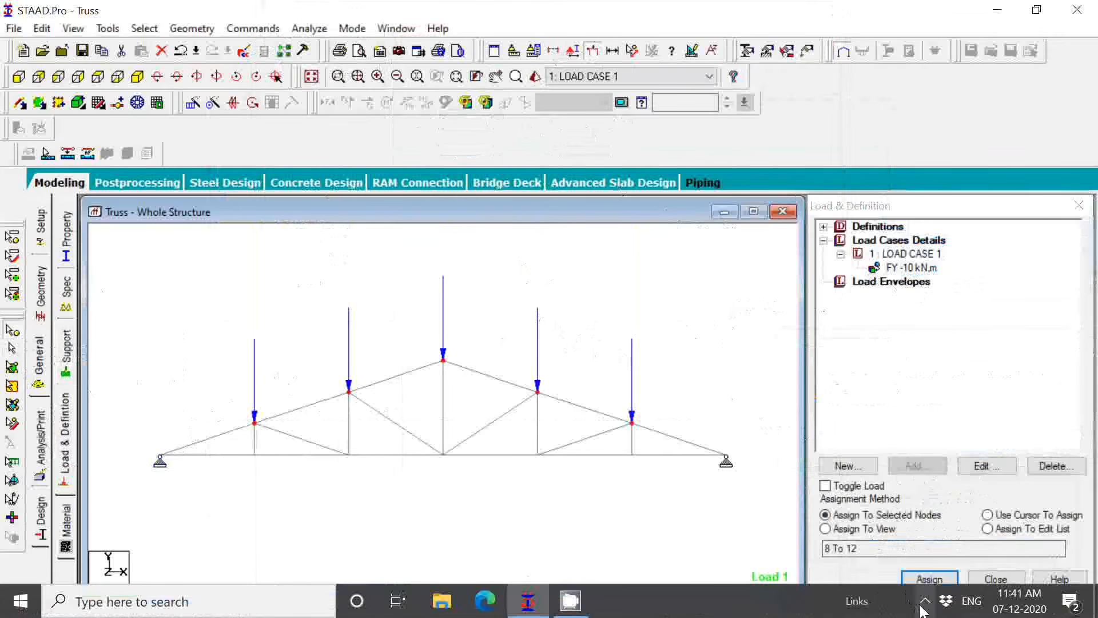
click(925, 600)
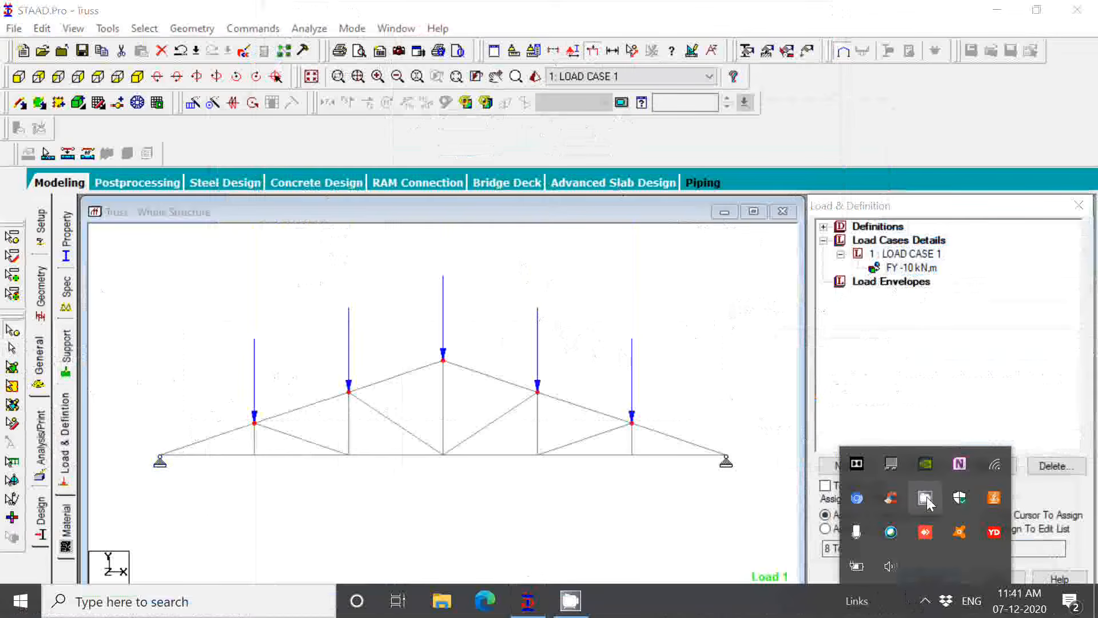
click(926, 499)
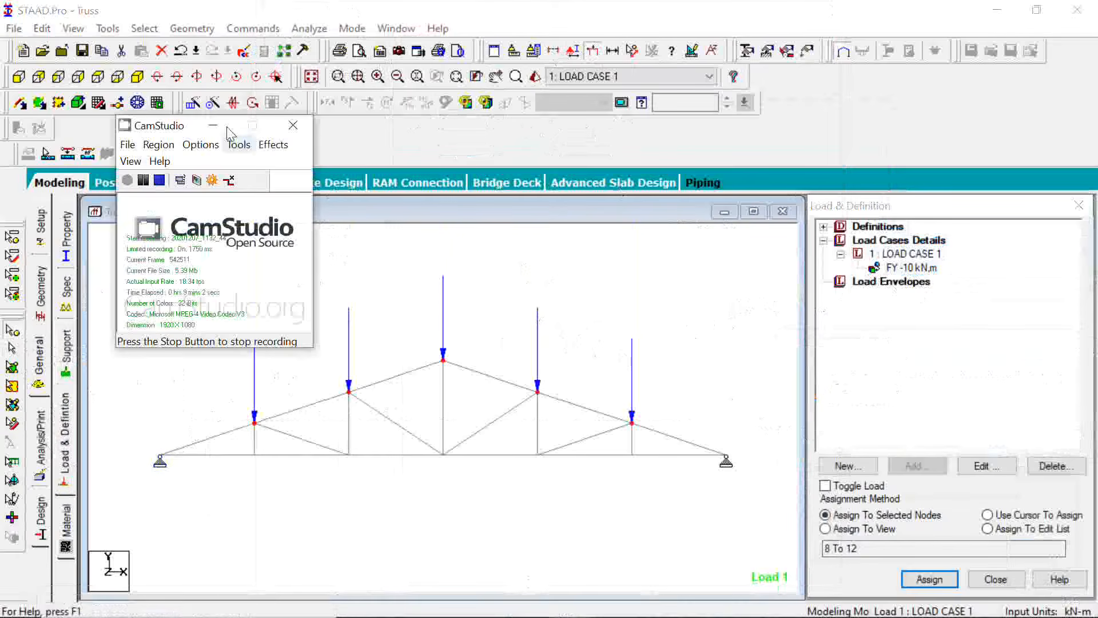
click(213, 126)
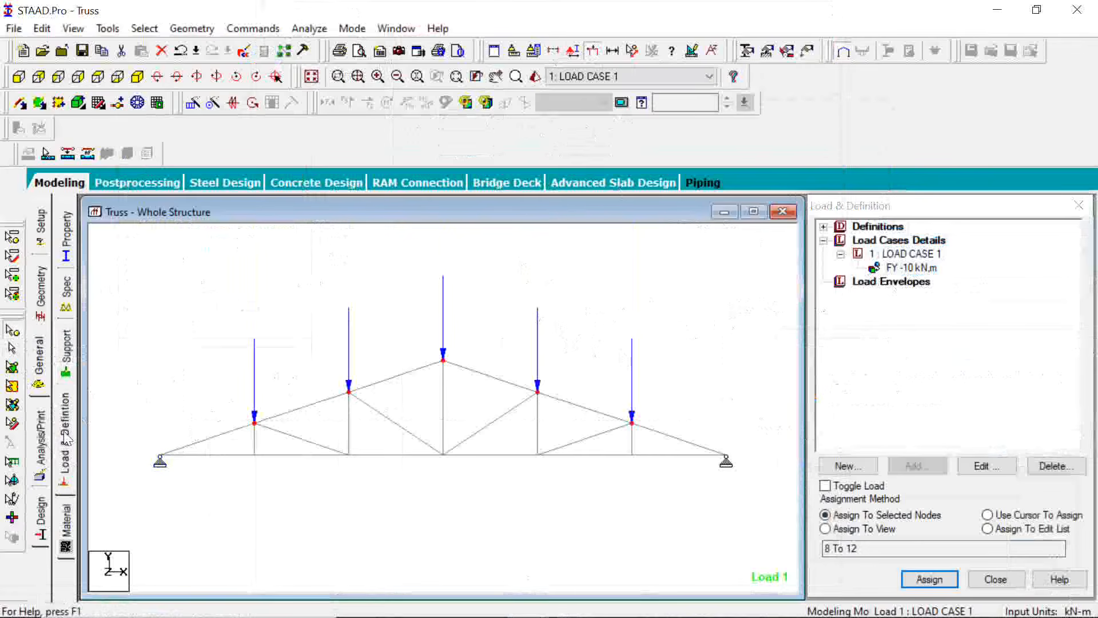
Open the steel design settings and set the design code to IS800 (LSD)
click(41, 511)
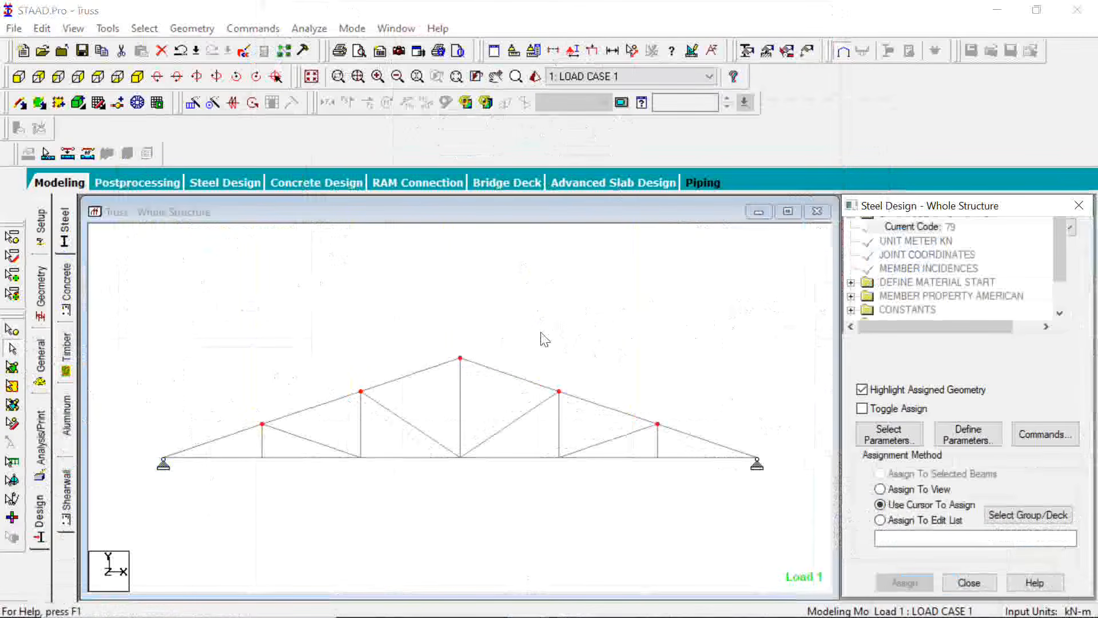
click(927, 228)
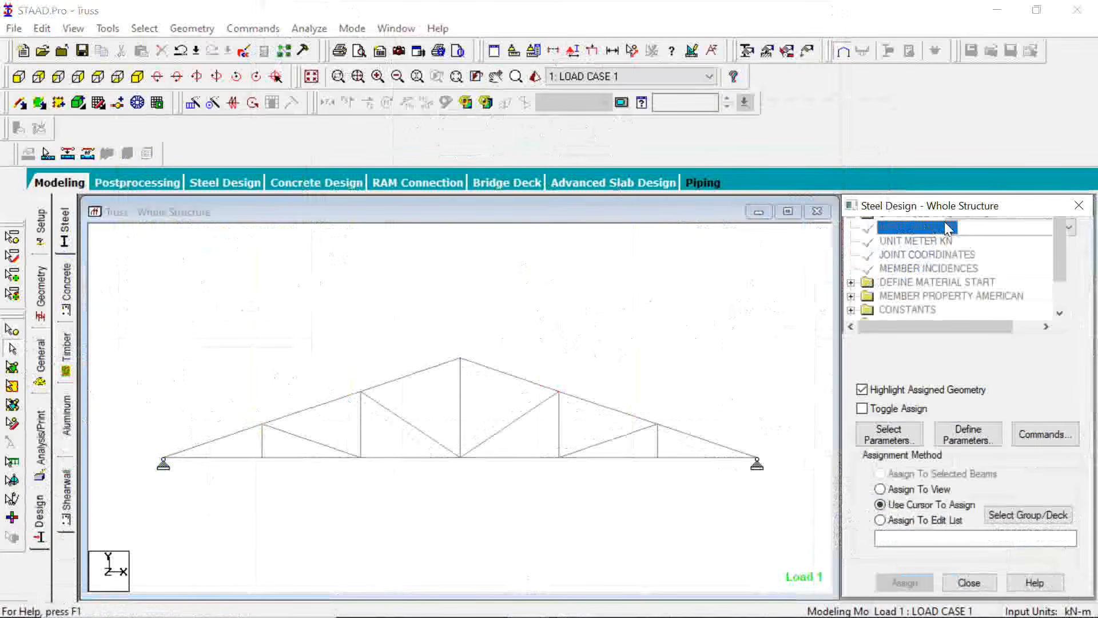
click(948, 229)
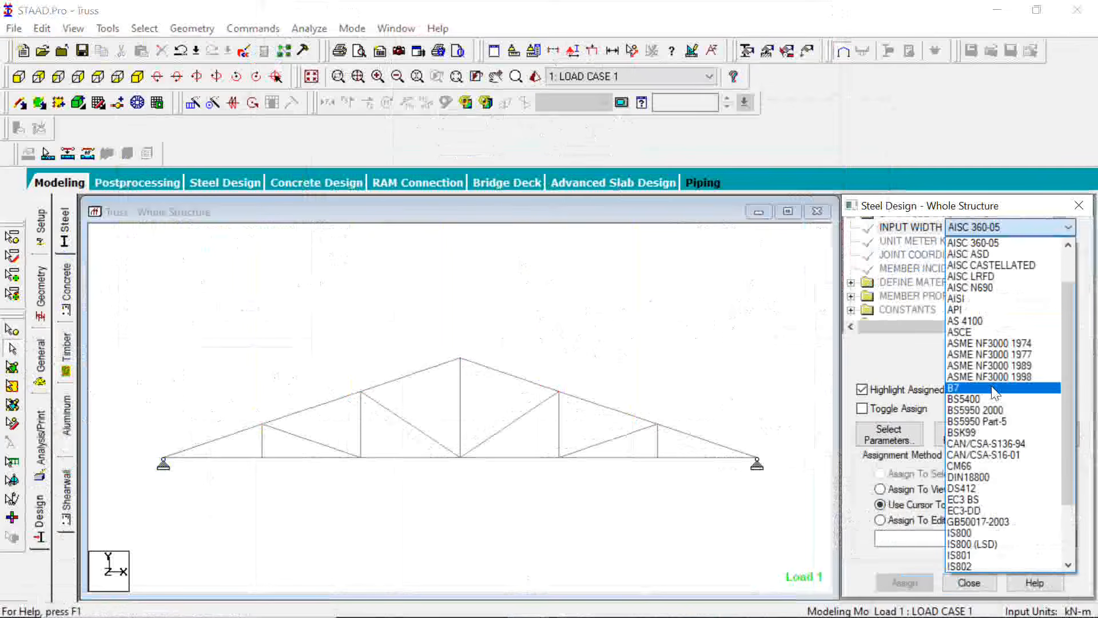
scroll(996, 400, down, 2)
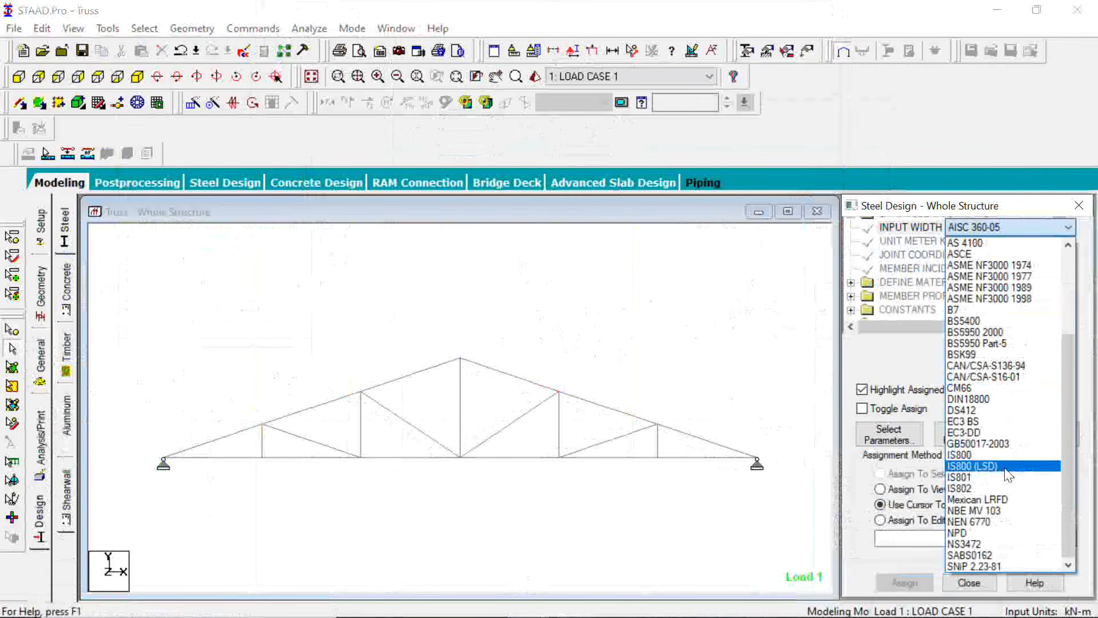
click(995, 466)
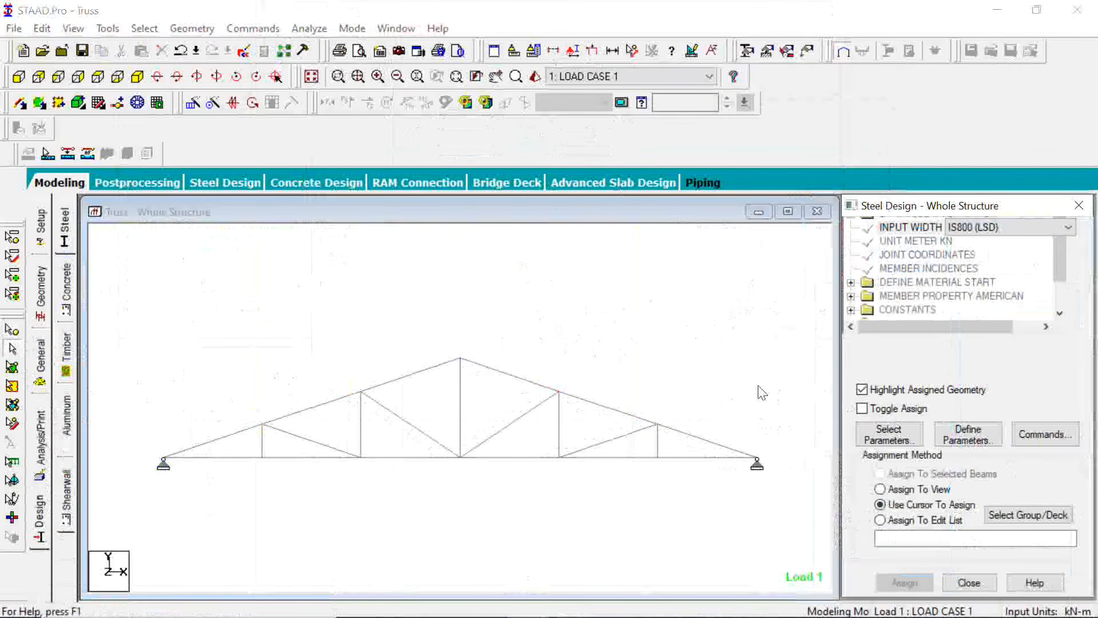
Add the FYLD design parameter with a steel yield strength of 415000 kN/m2
click(986, 438)
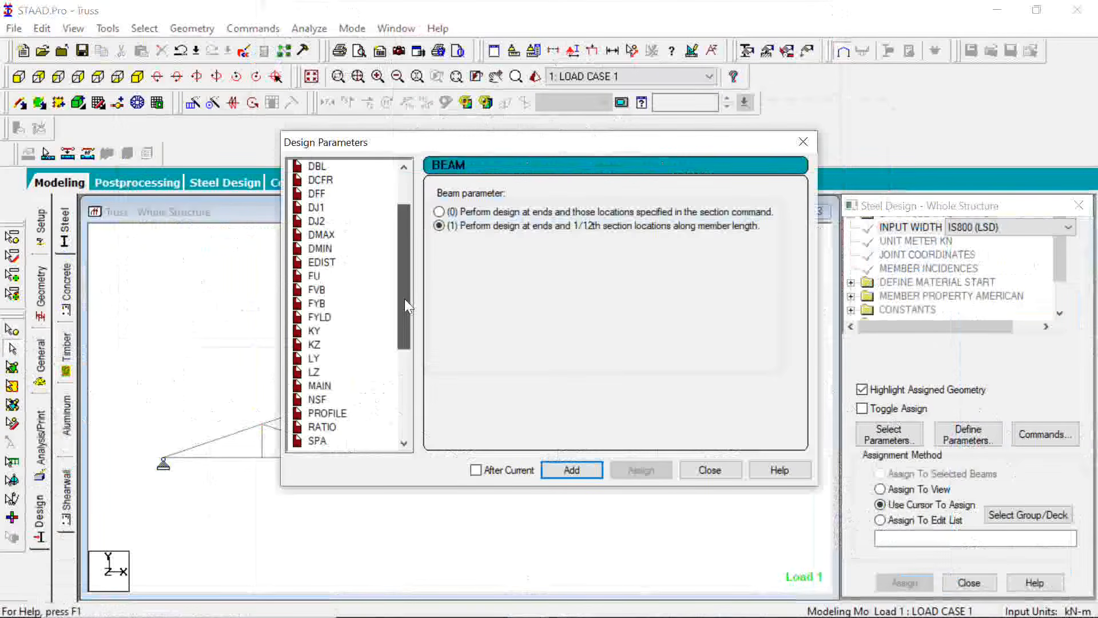
scroll(347, 229, down, 1)
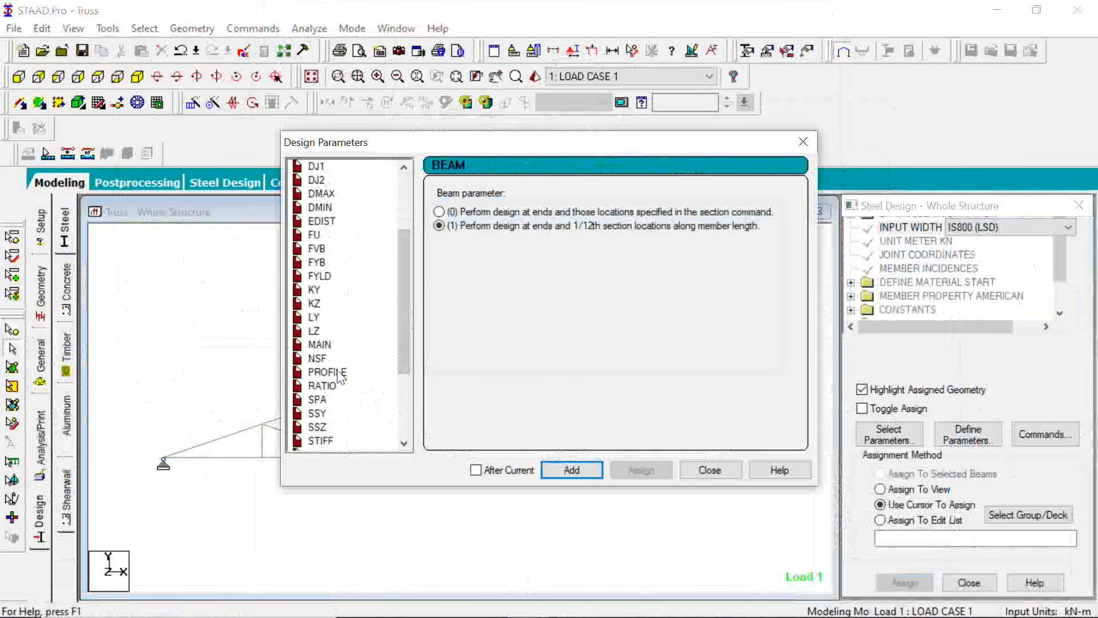
scroll(337, 375, down, 3)
scroll(333, 298, up, 4)
scroll(333, 294, down, 4)
scroll(334, 288, up, 4)
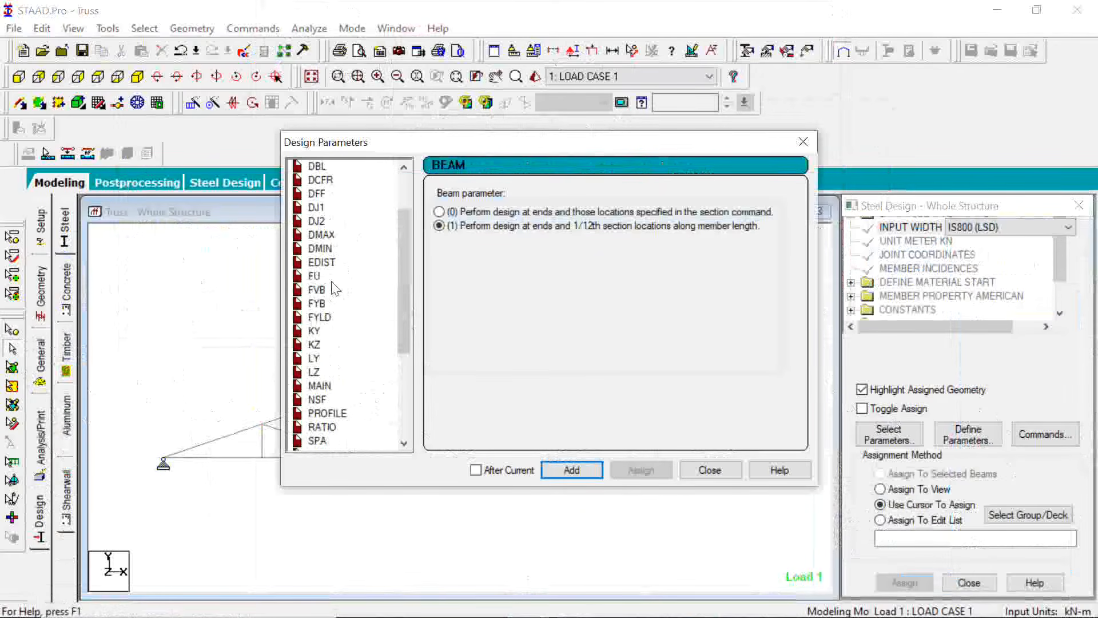
scroll(337, 273, up, 2)
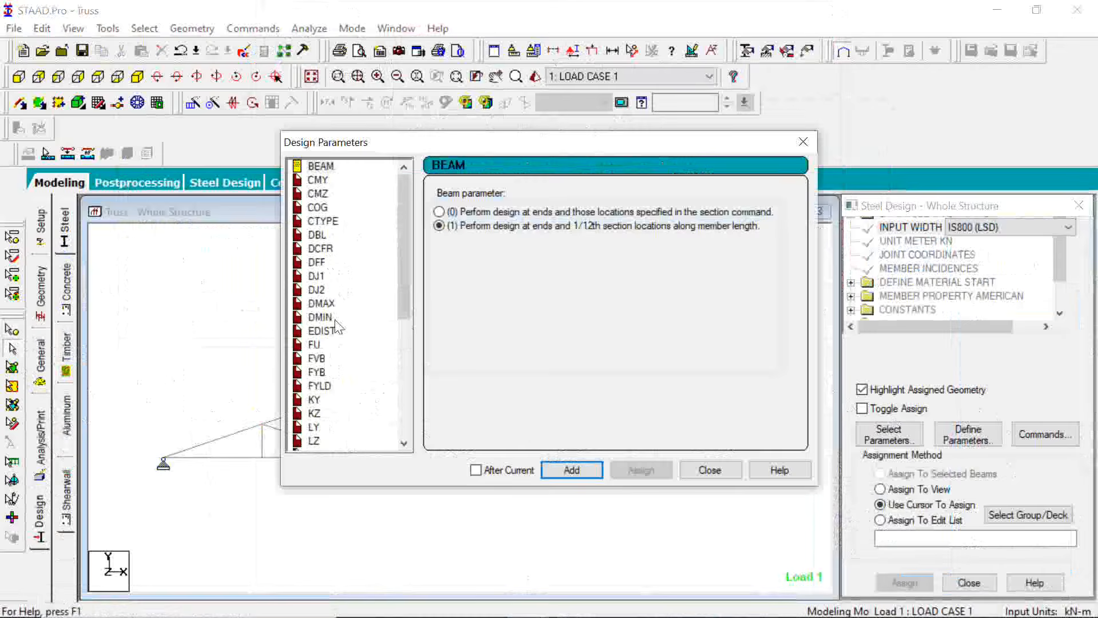
click(319, 385)
double_click(611, 248)
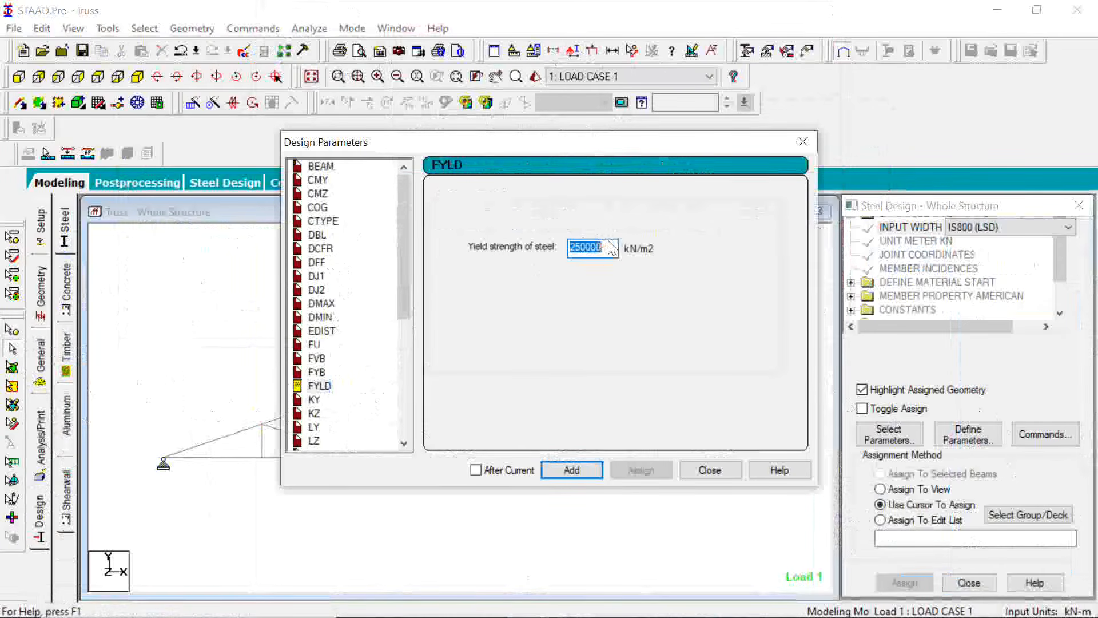
text(415000)
click(572, 470)
click(733, 471)
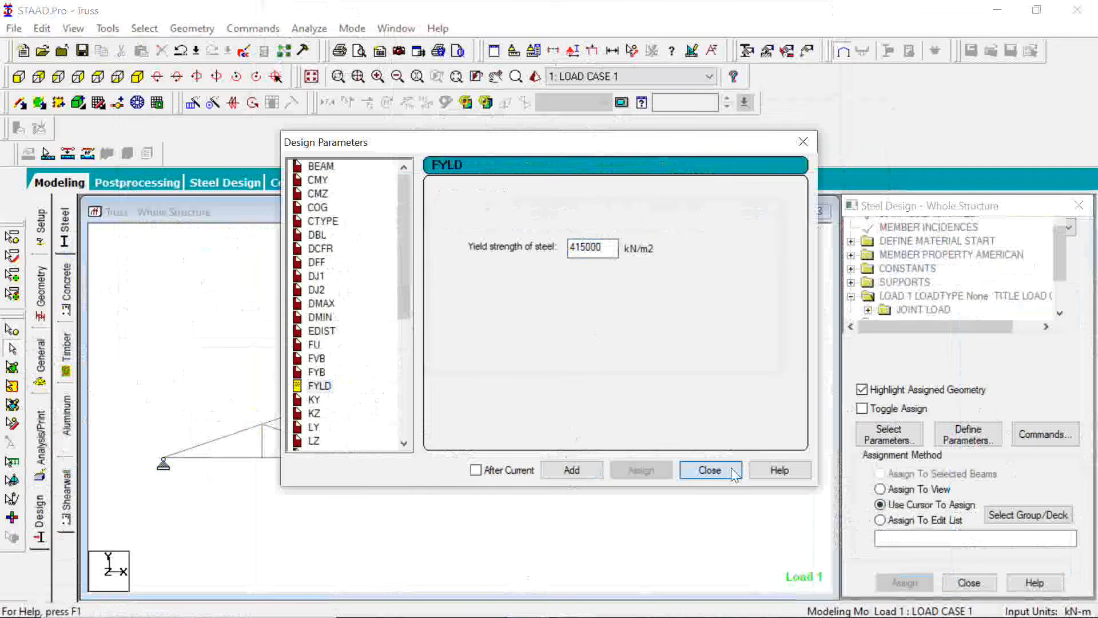
click(709, 470)
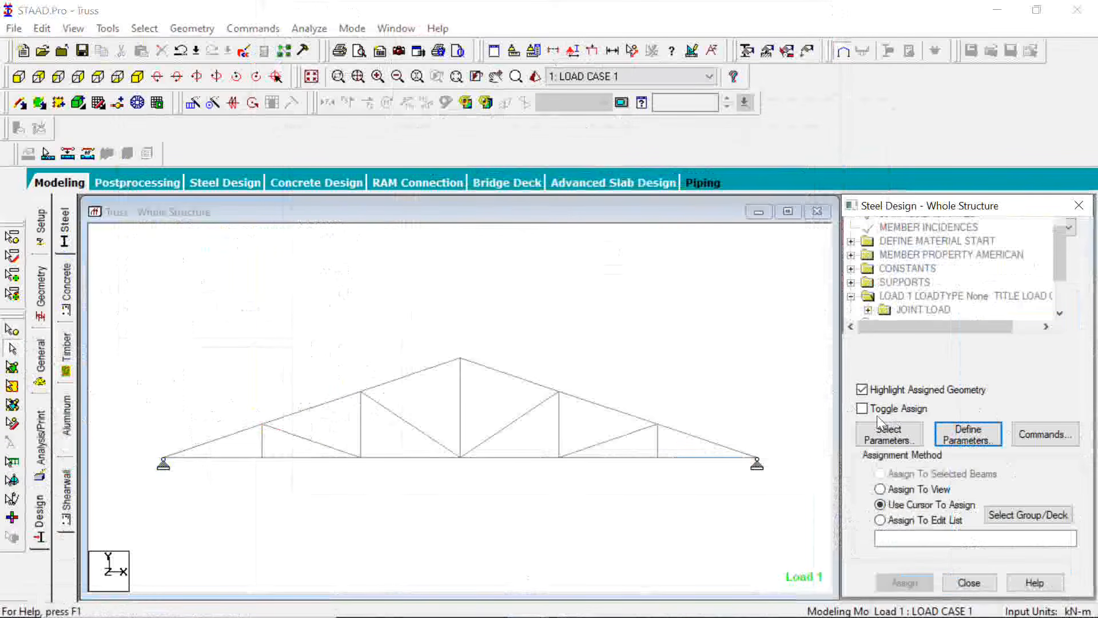
Add the CHECK CODE and TAKE OFF design commands to the steel design
click(1053, 435)
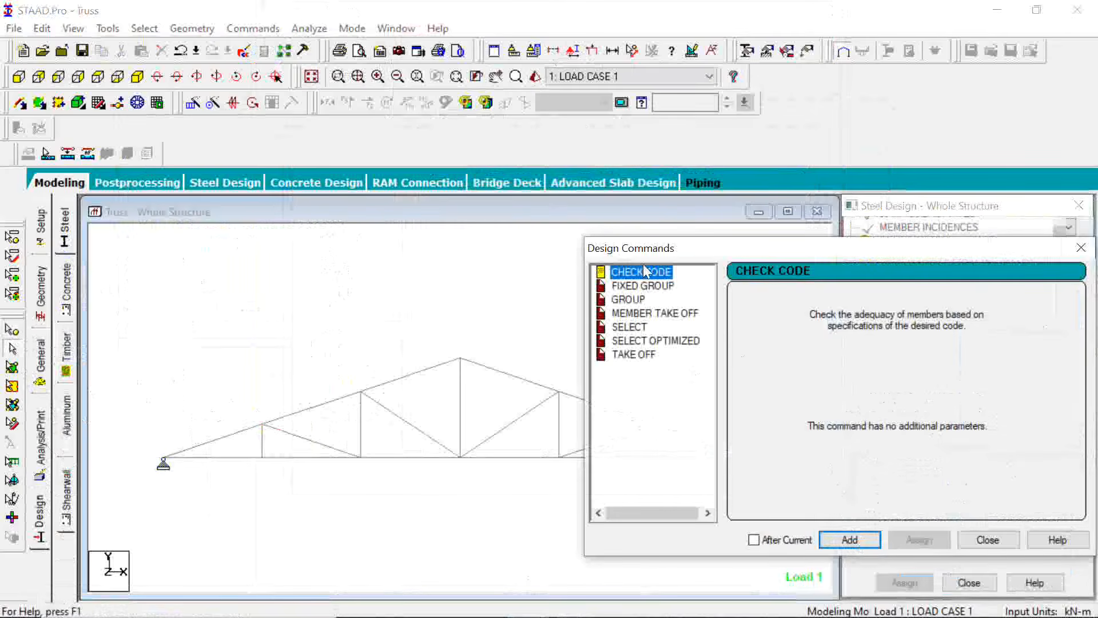
click(853, 544)
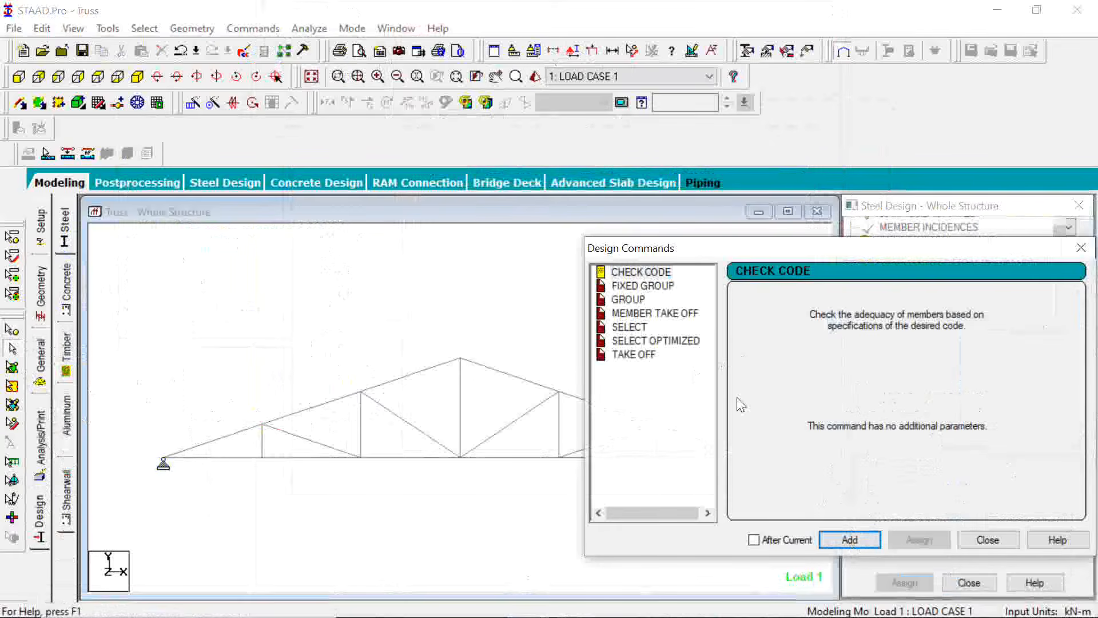
click(635, 355)
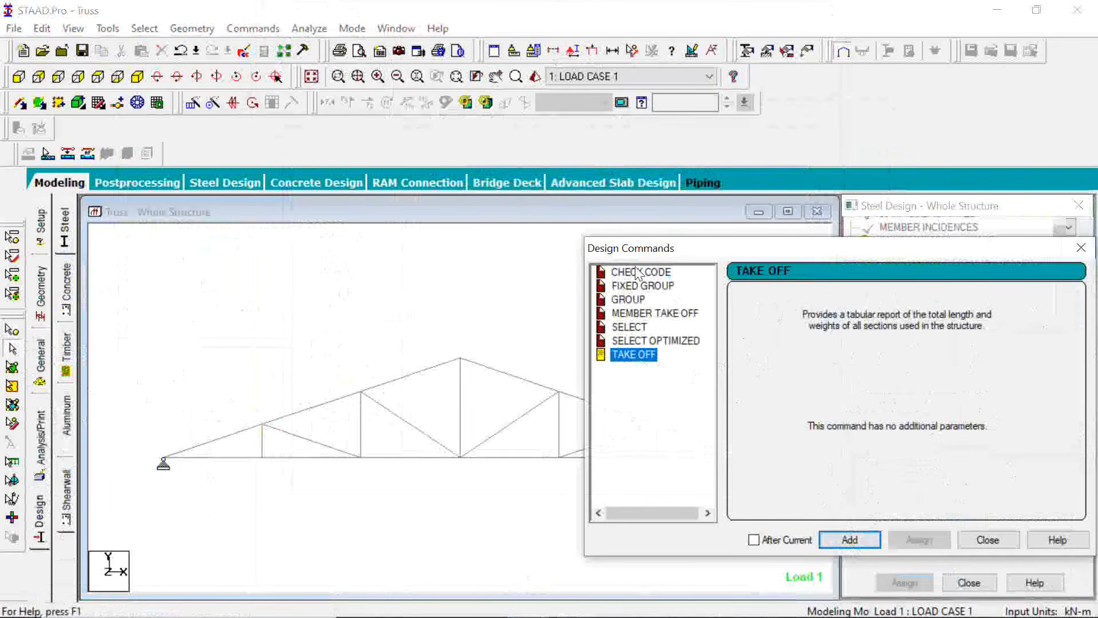
click(850, 541)
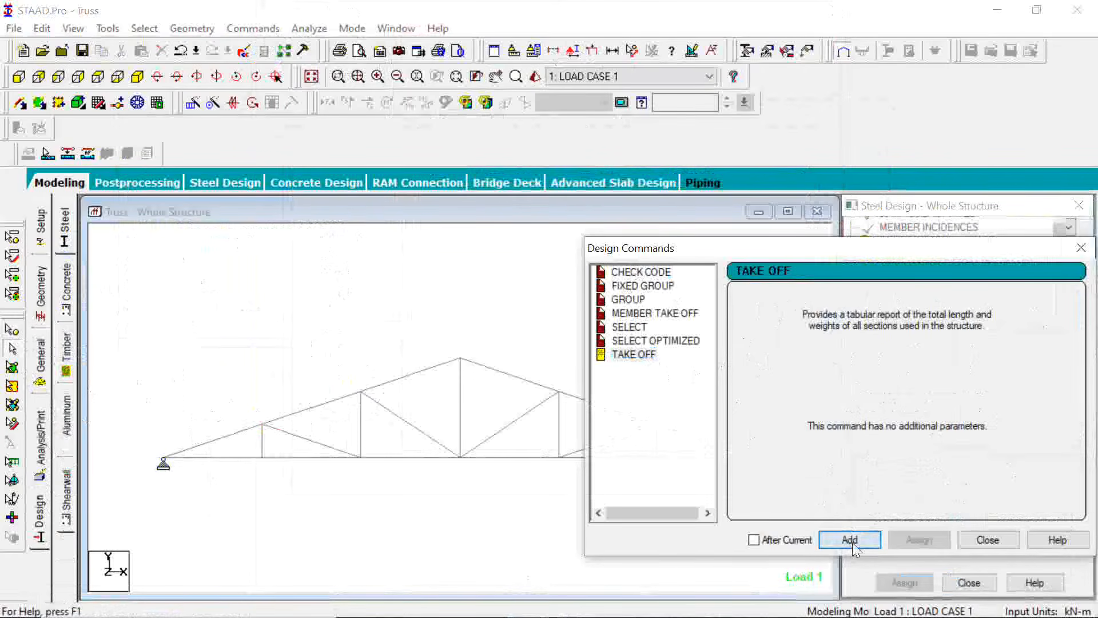
click(988, 540)
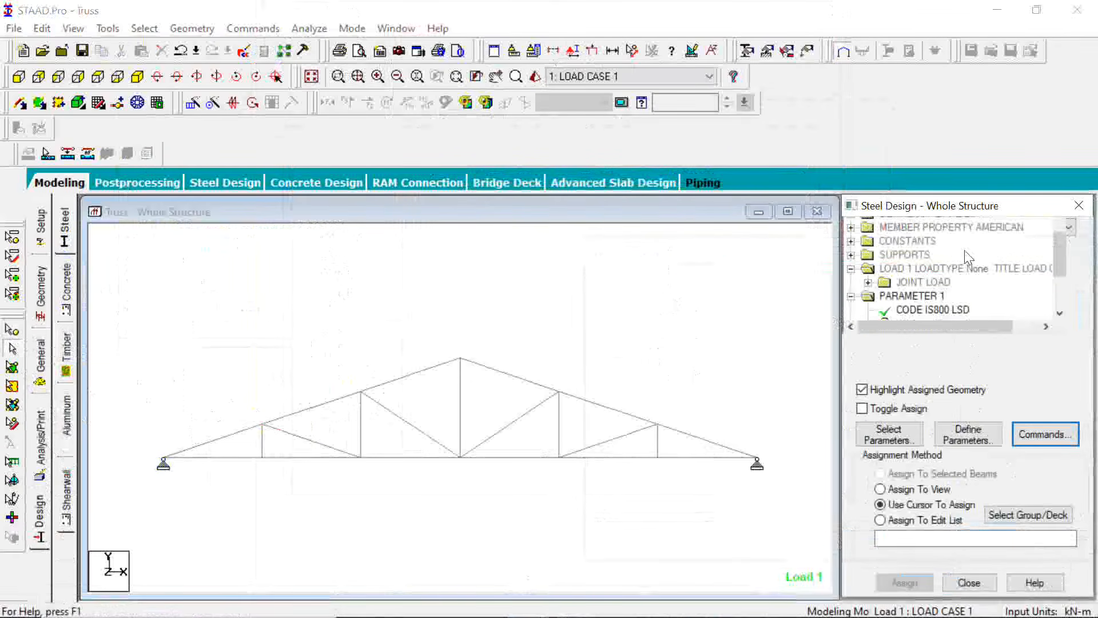
Assign the FYLD 415000 design parameter to all truss members as selected beams
scroll(967, 258, down, 1)
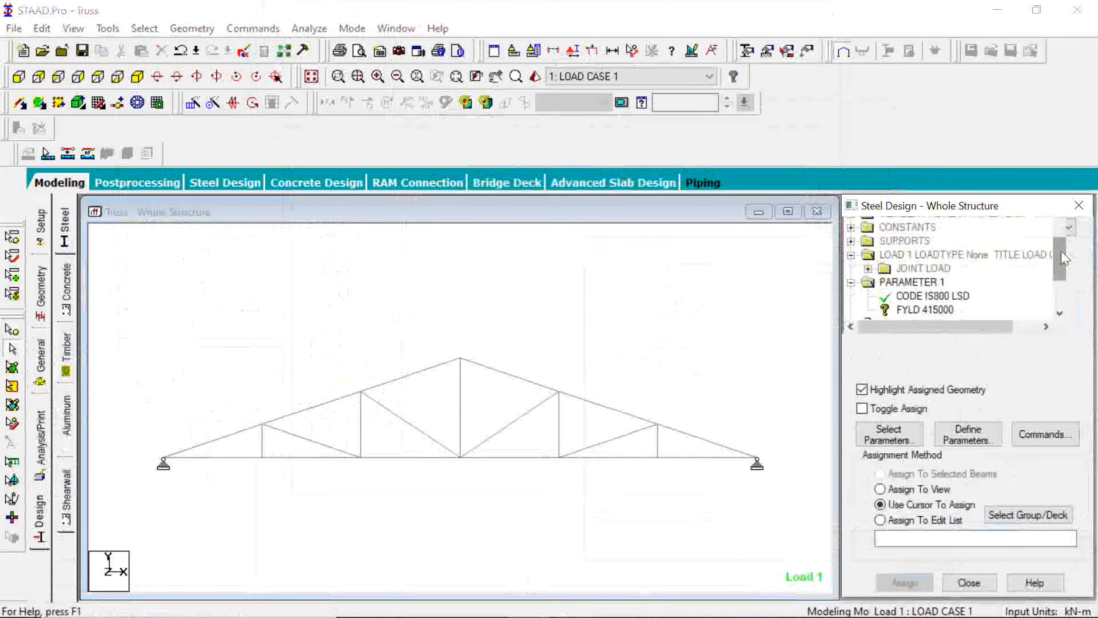
drag(1063, 257, 1060, 273)
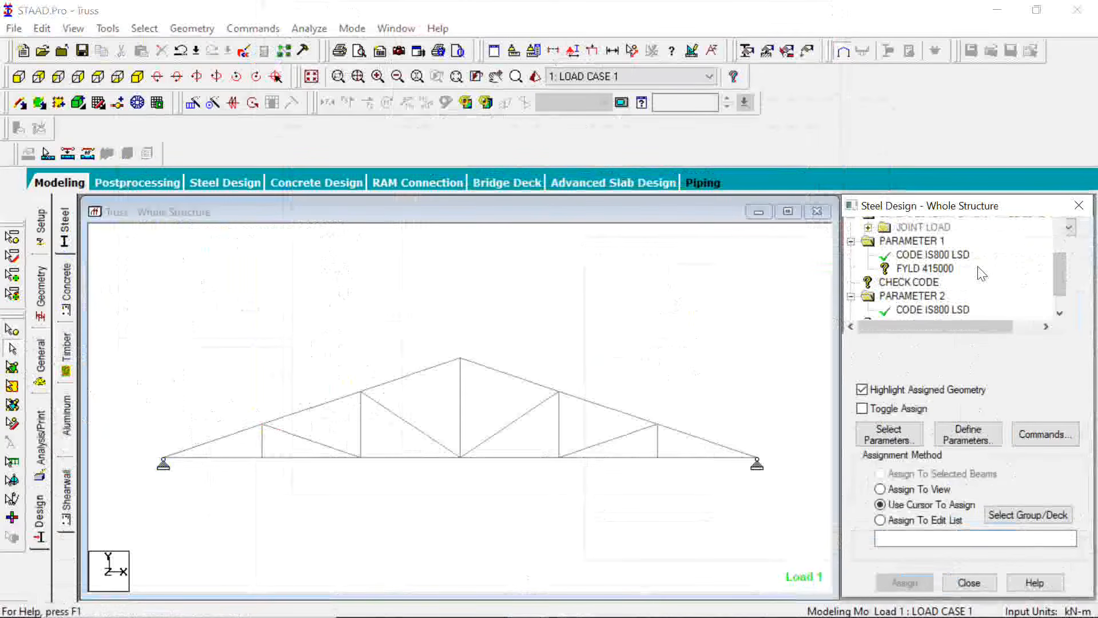
click(935, 269)
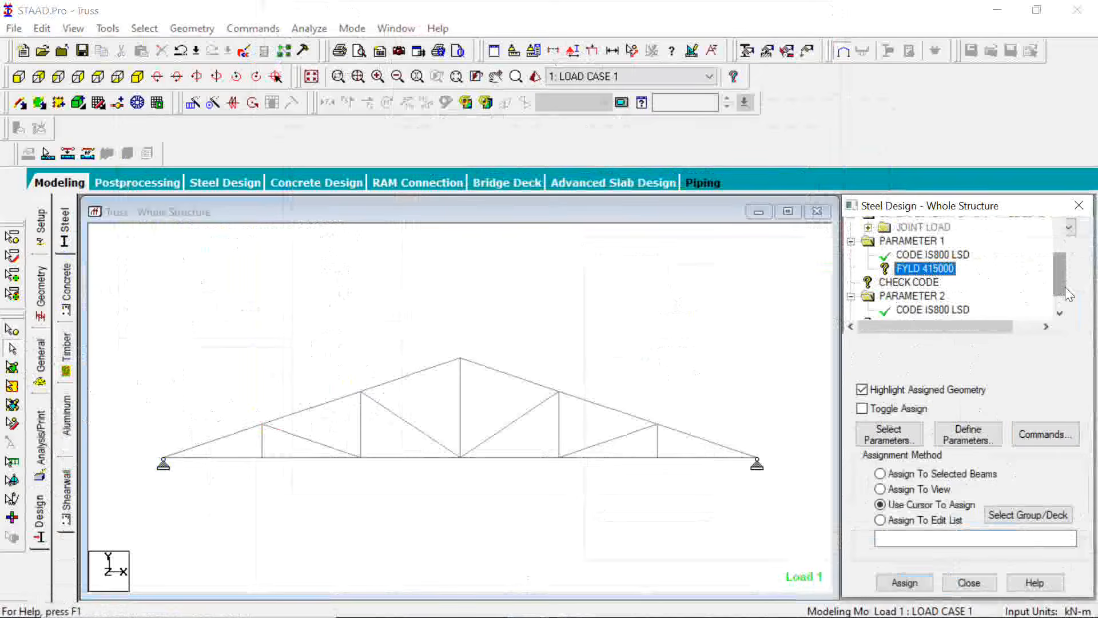
drag(1065, 287, 1065, 299)
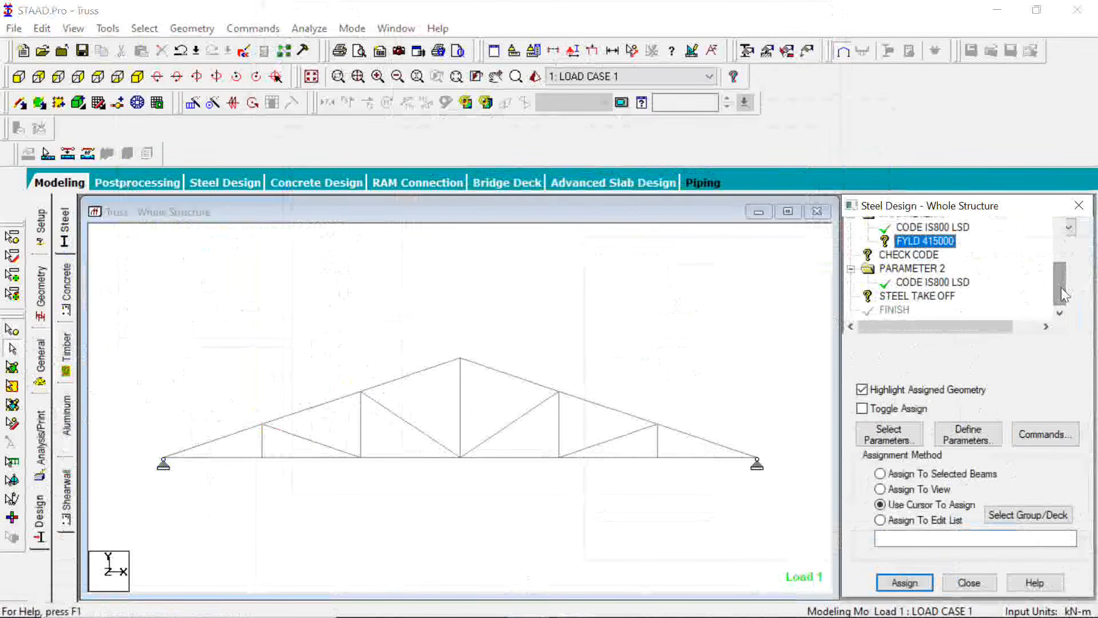
click(787, 298)
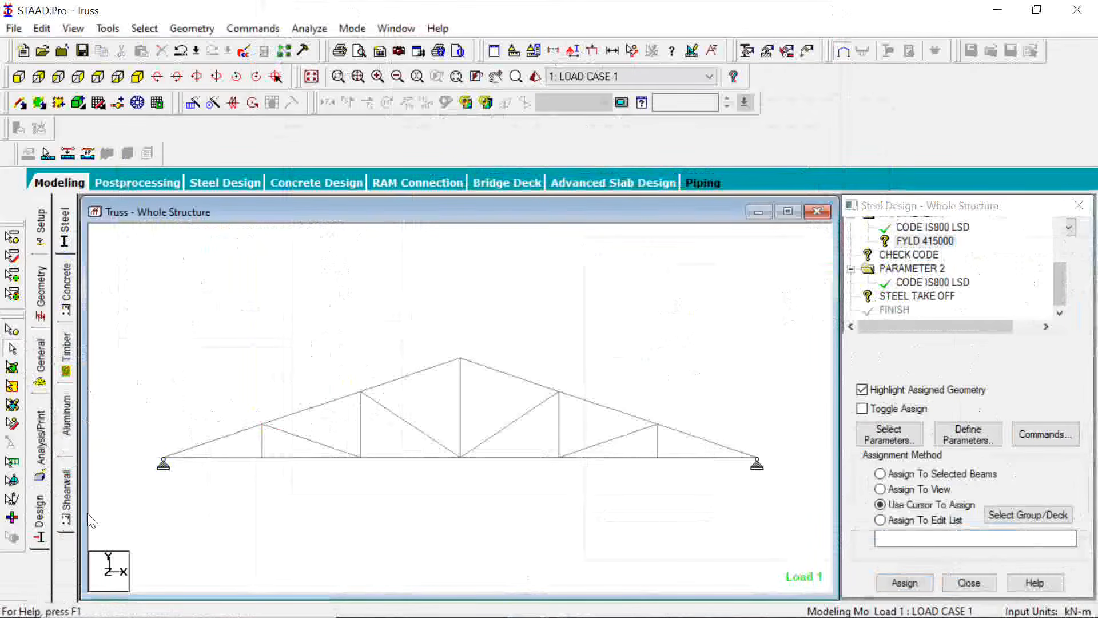
drag(787, 298, 88, 514)
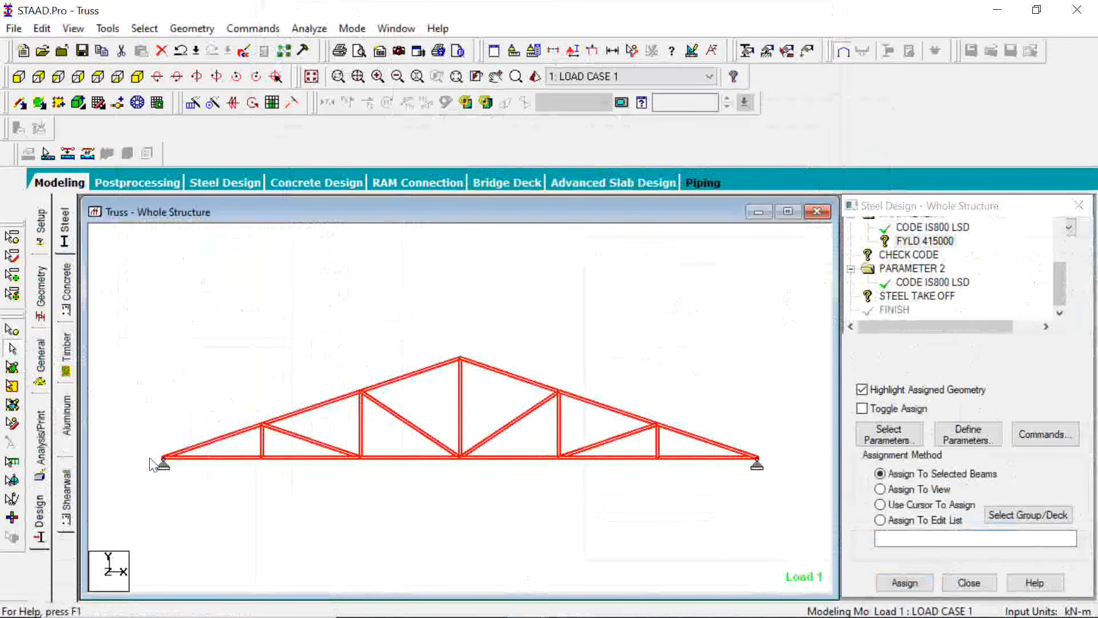
click(898, 582)
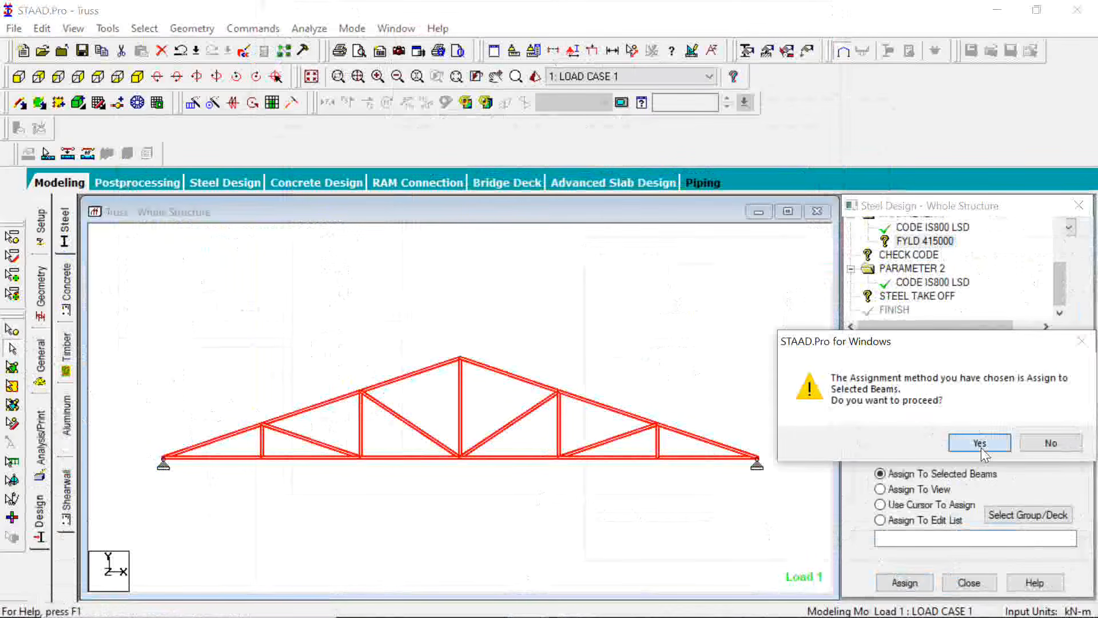
click(981, 443)
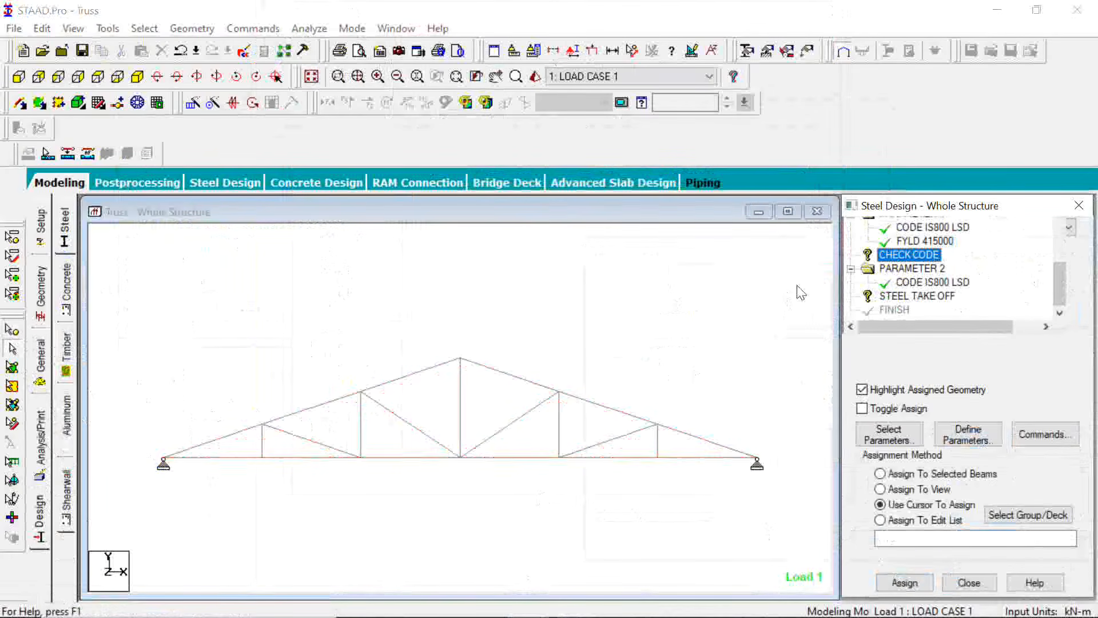
Assign the CHECK CODE command to all truss members, saving the modified structure when prompted
click(237, 499)
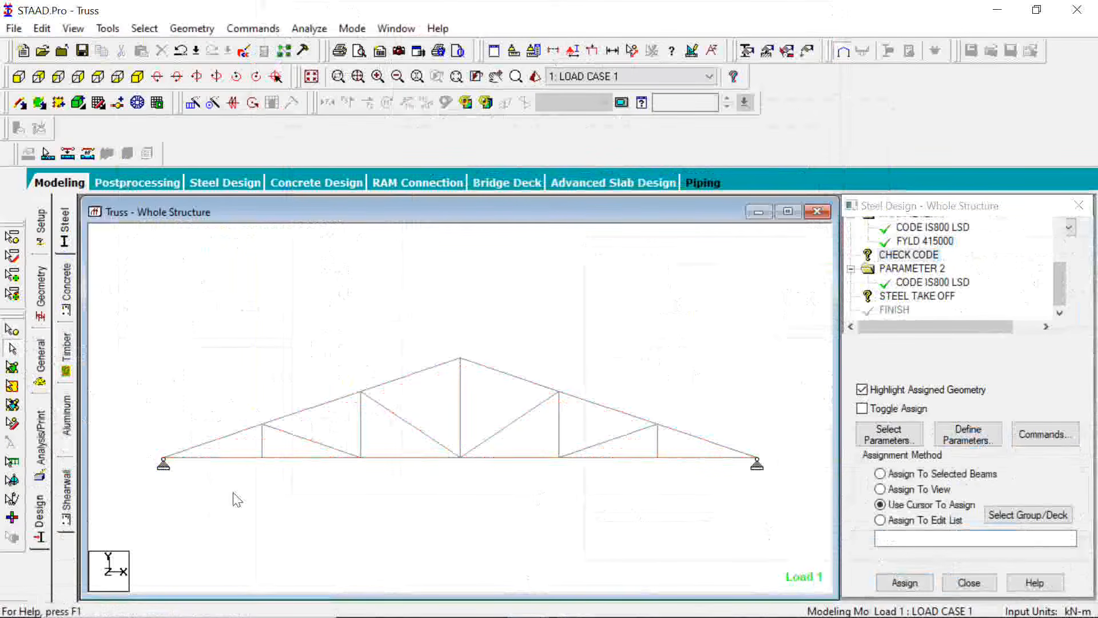
key(ctrl+a)
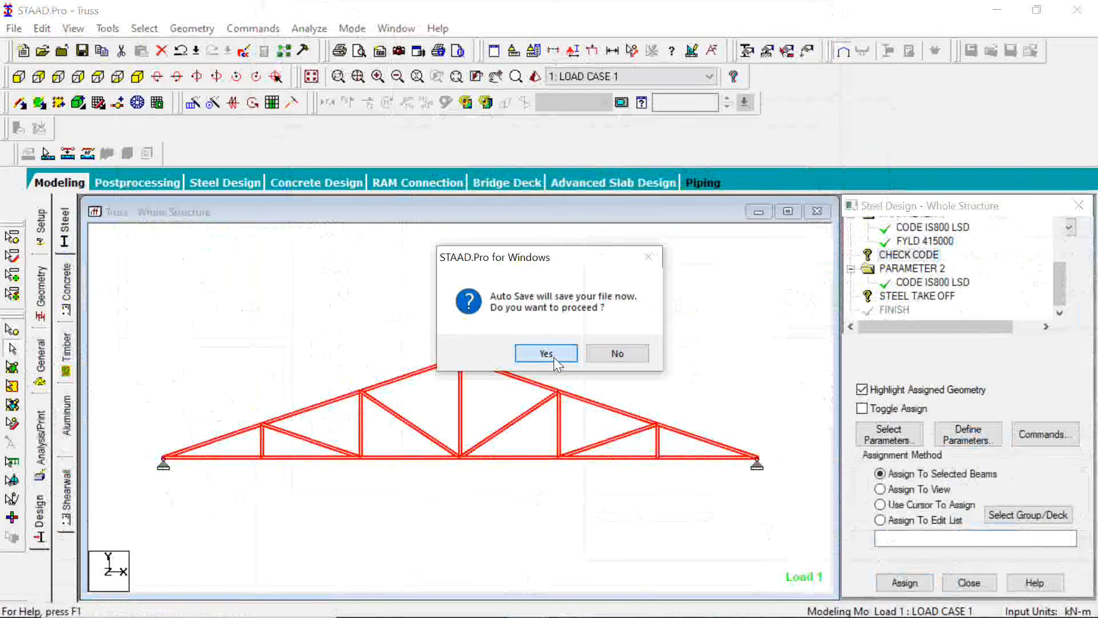
click(548, 353)
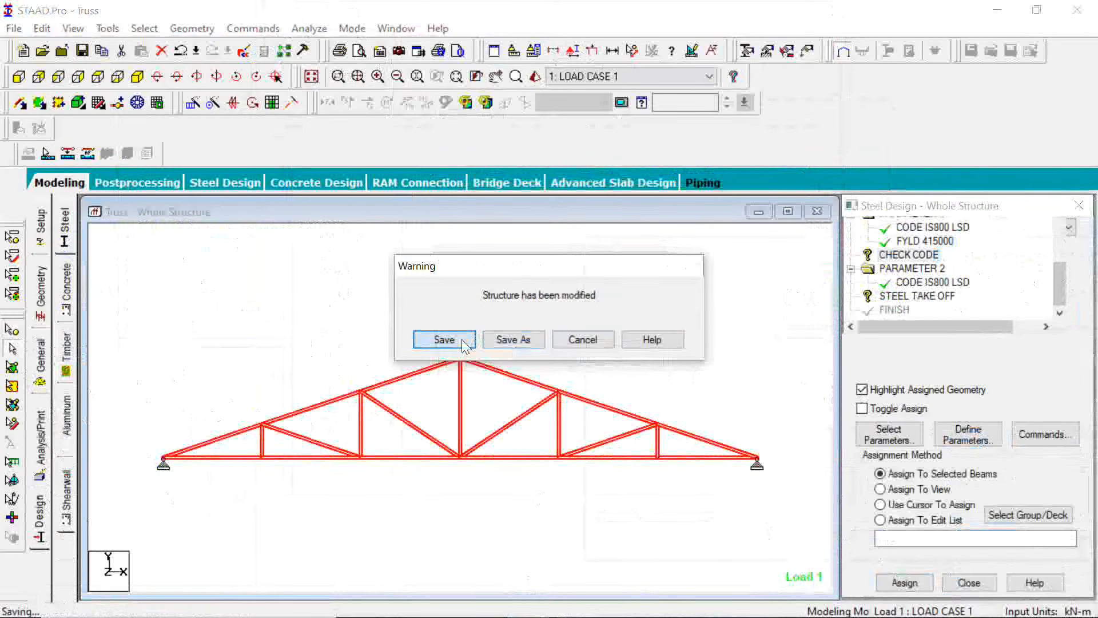
click(444, 340)
scroll(914, 281, down, 2)
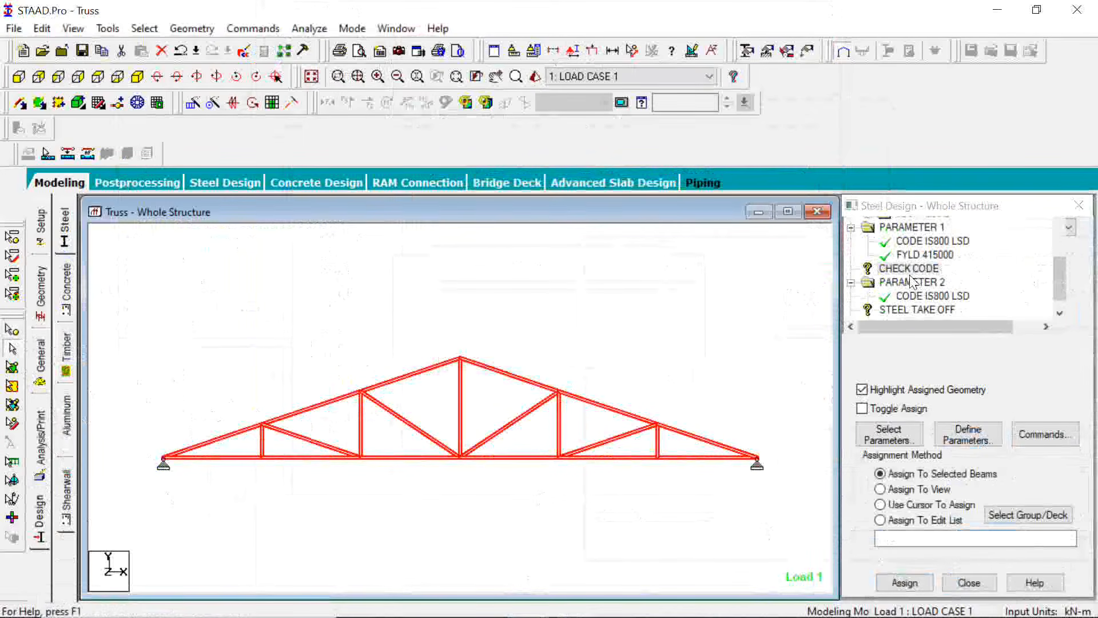
click(909, 268)
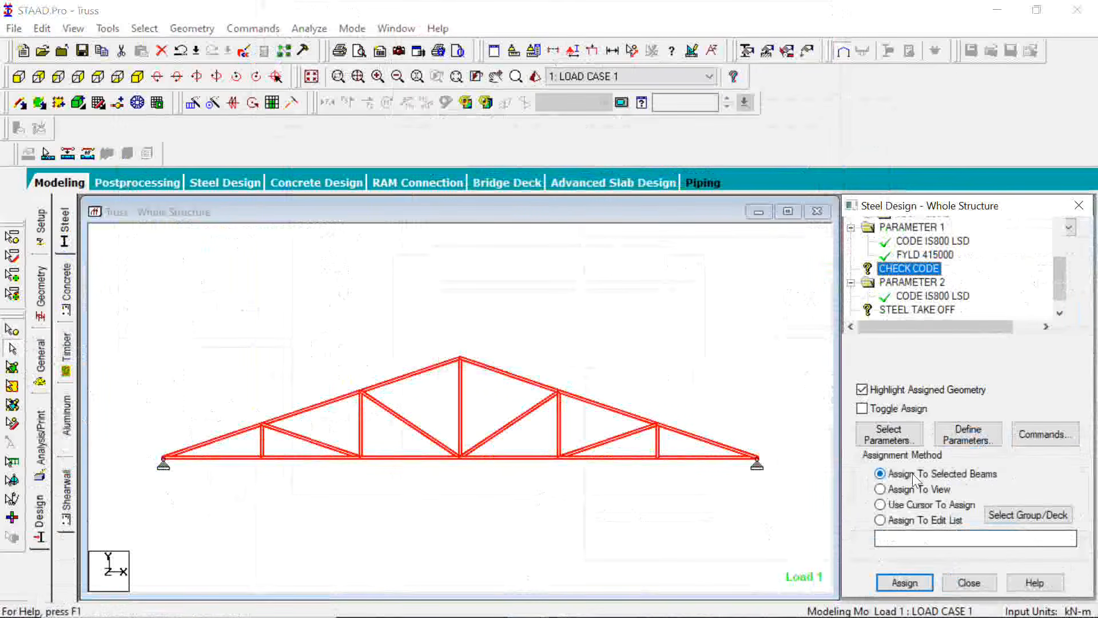
click(913, 583)
click(979, 443)
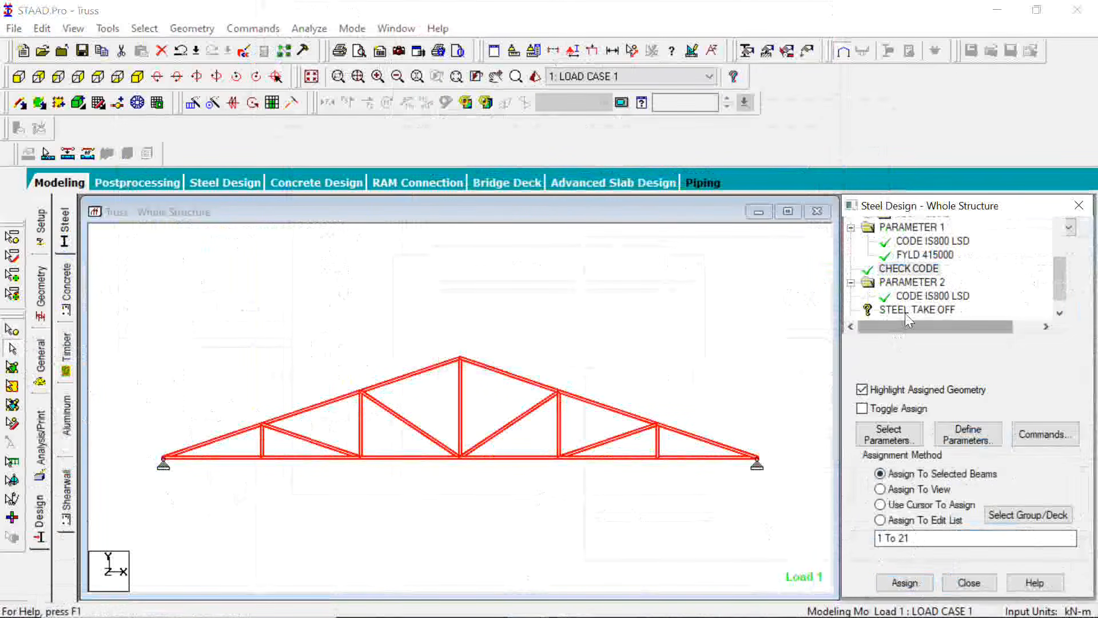
Assign the STEEL TAKE OFF command to all truss members as selected beams
click(871, 310)
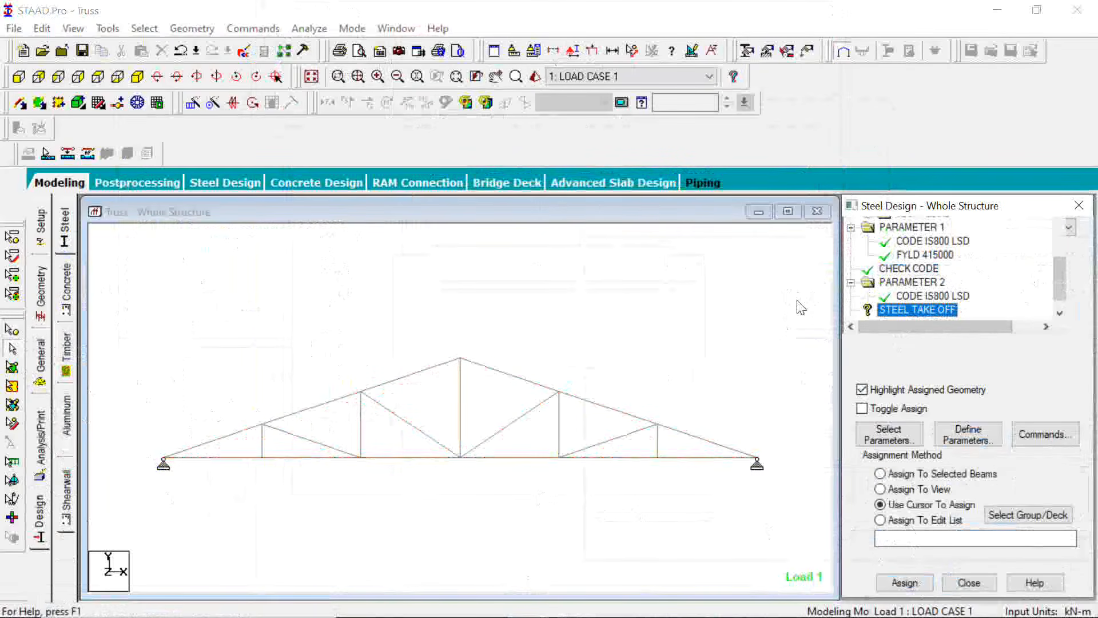
drag(797, 302, 129, 498)
click(918, 579)
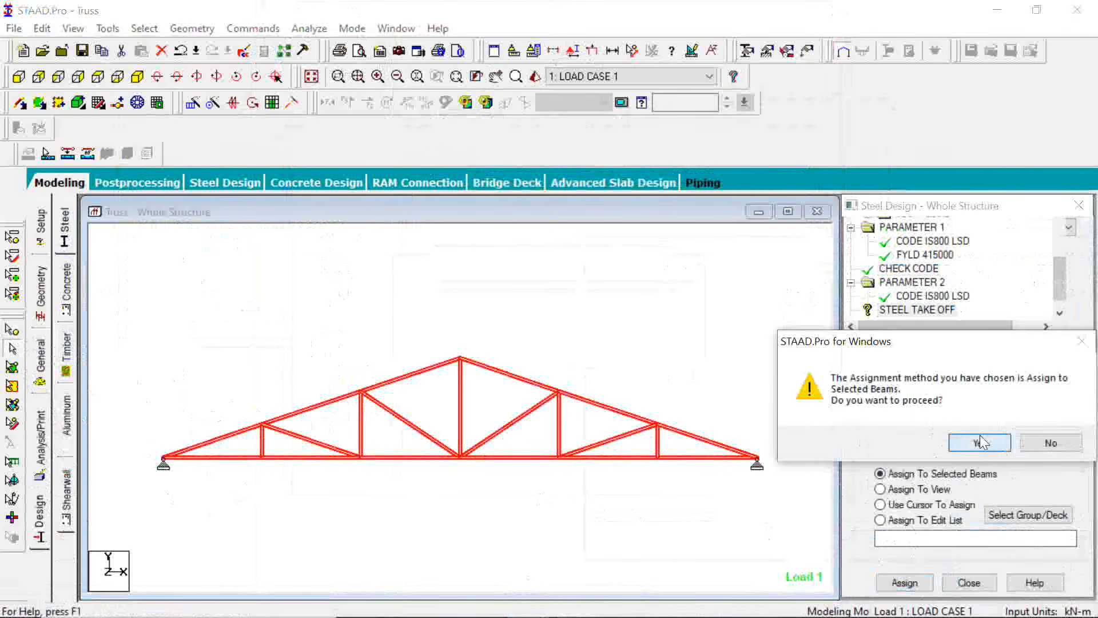
click(980, 443)
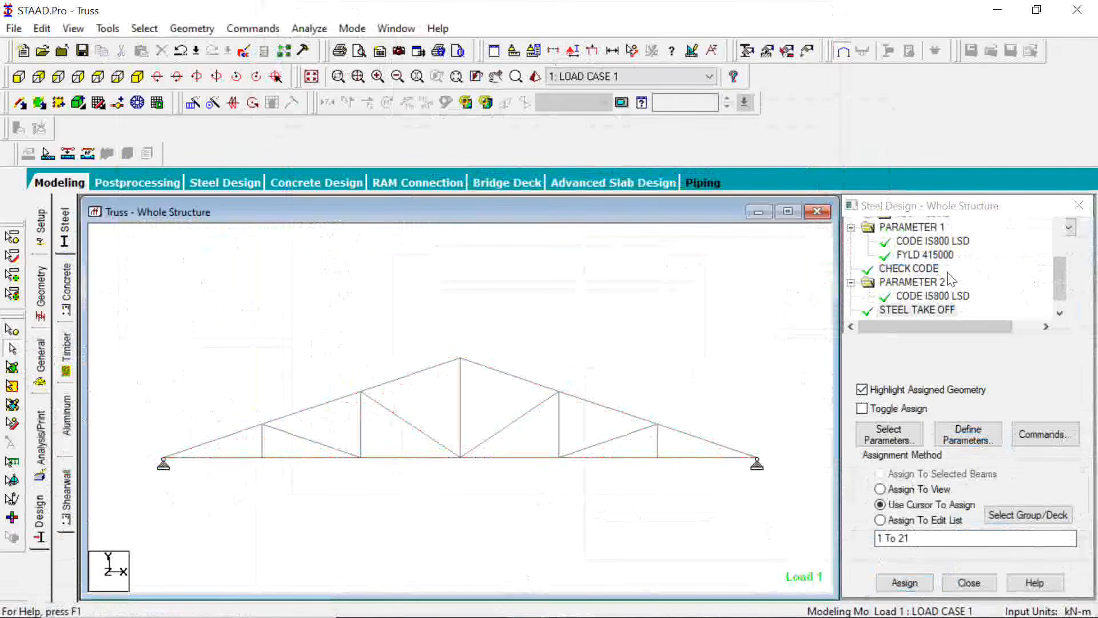
Dismiss the analysis command settings without adding anything, run the analysis and finish it with the Go to Post Processing Mode option
click(42, 452)
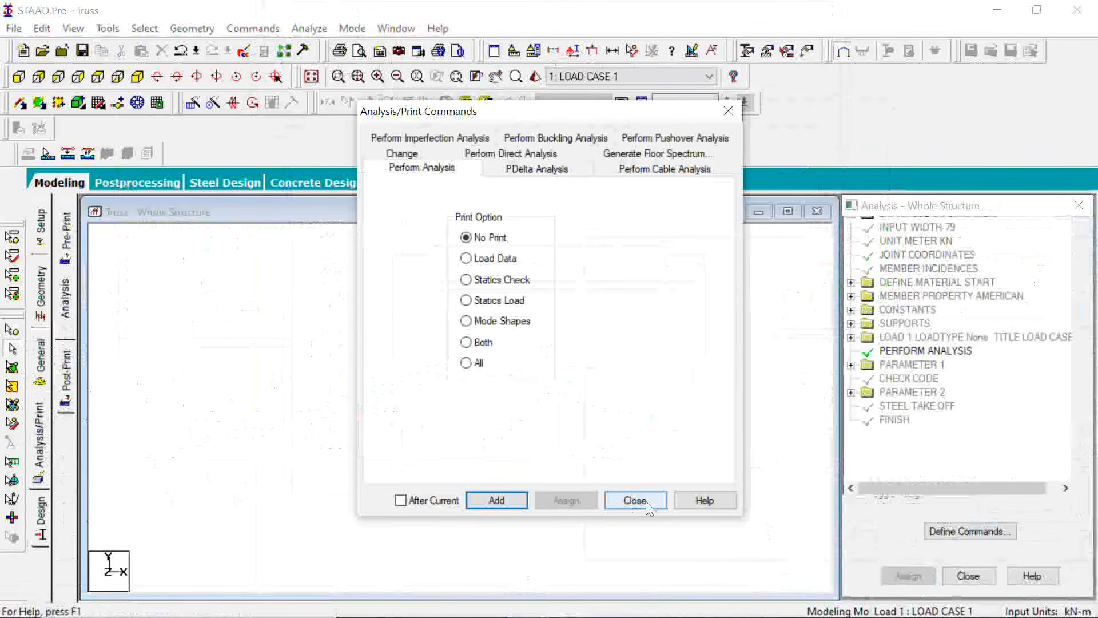
click(635, 500)
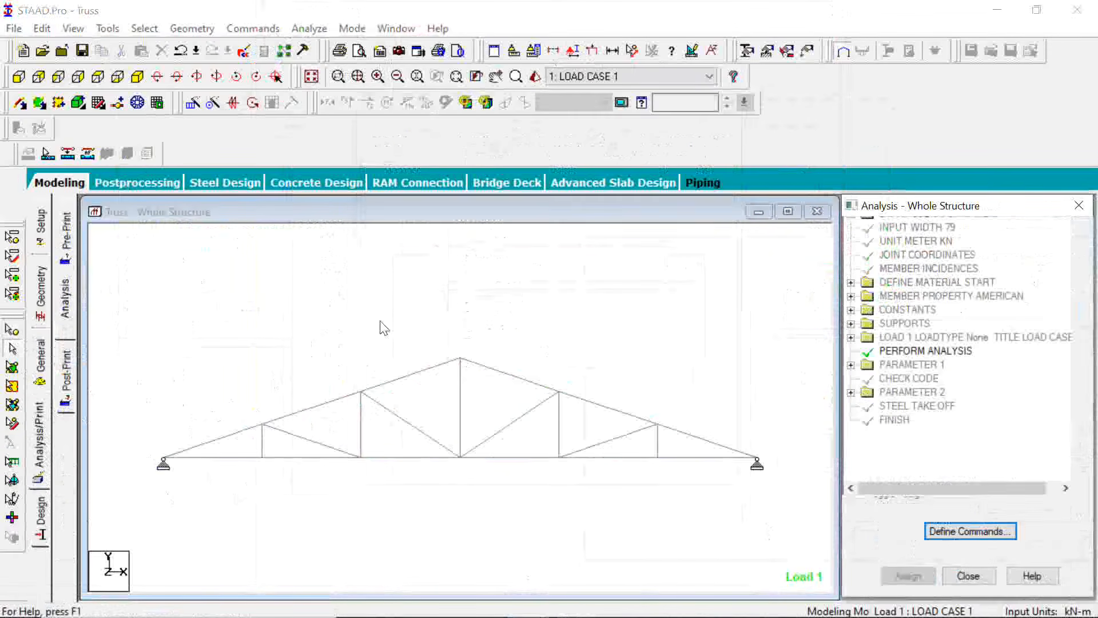
click(309, 29)
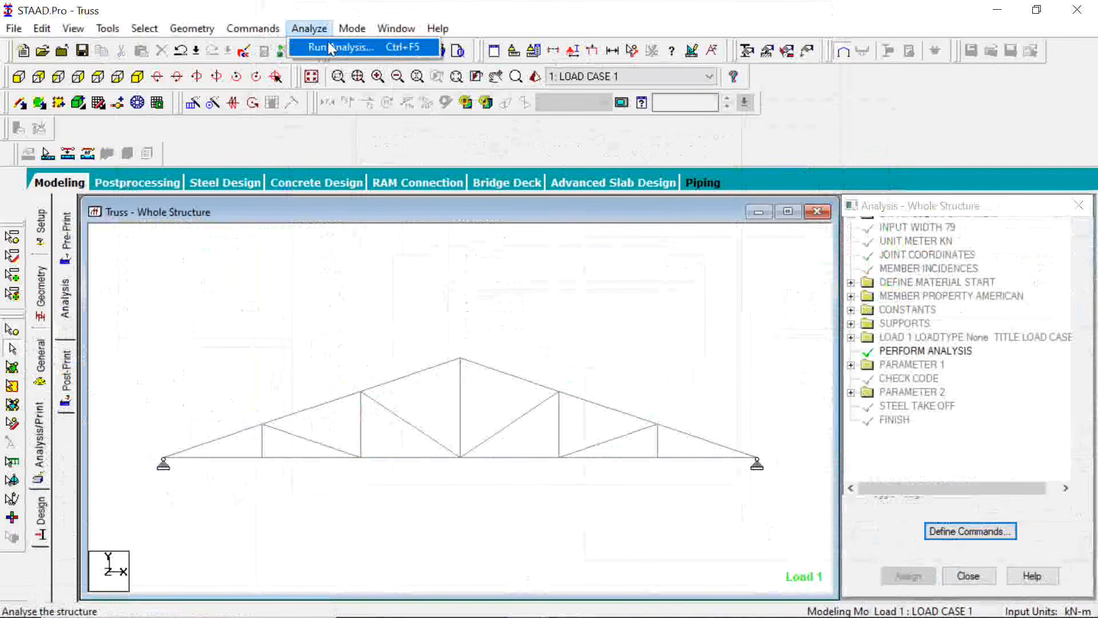
click(329, 45)
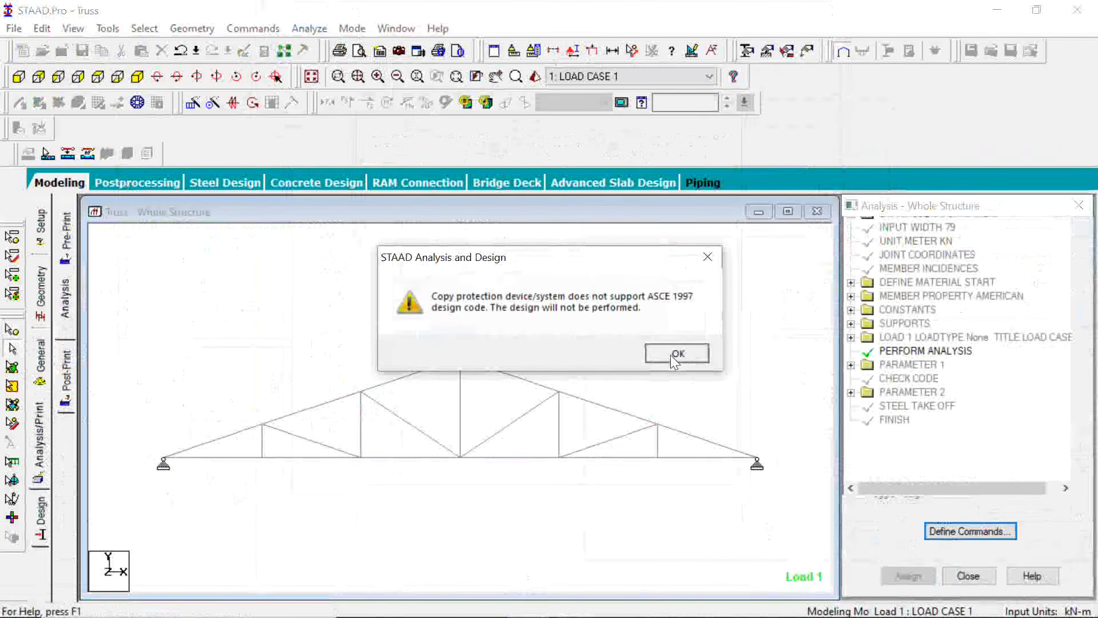
click(671, 355)
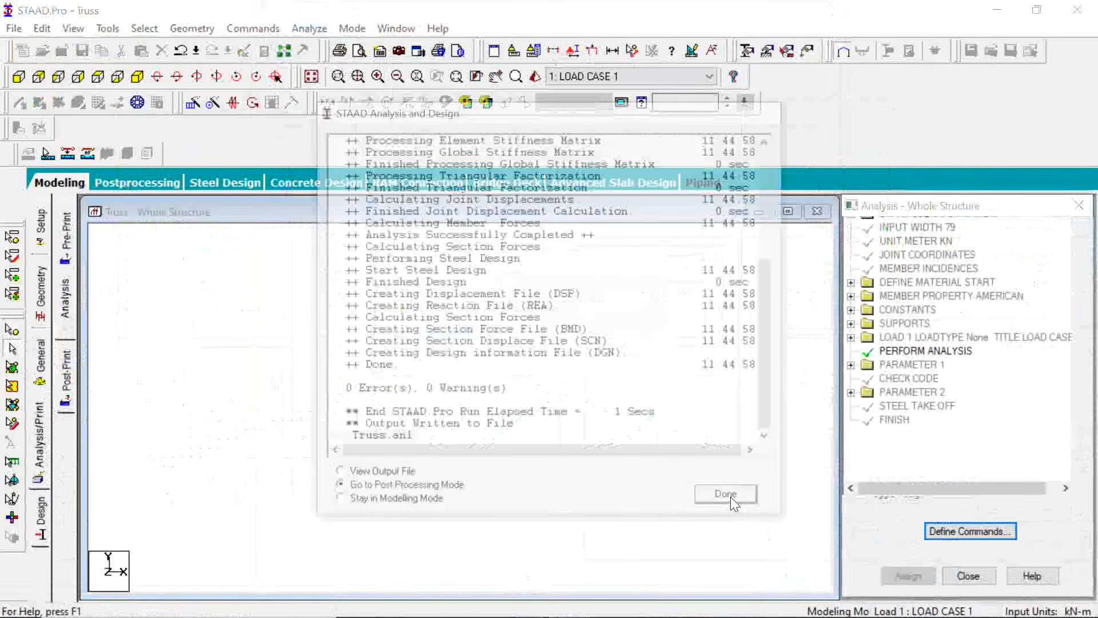
click(726, 494)
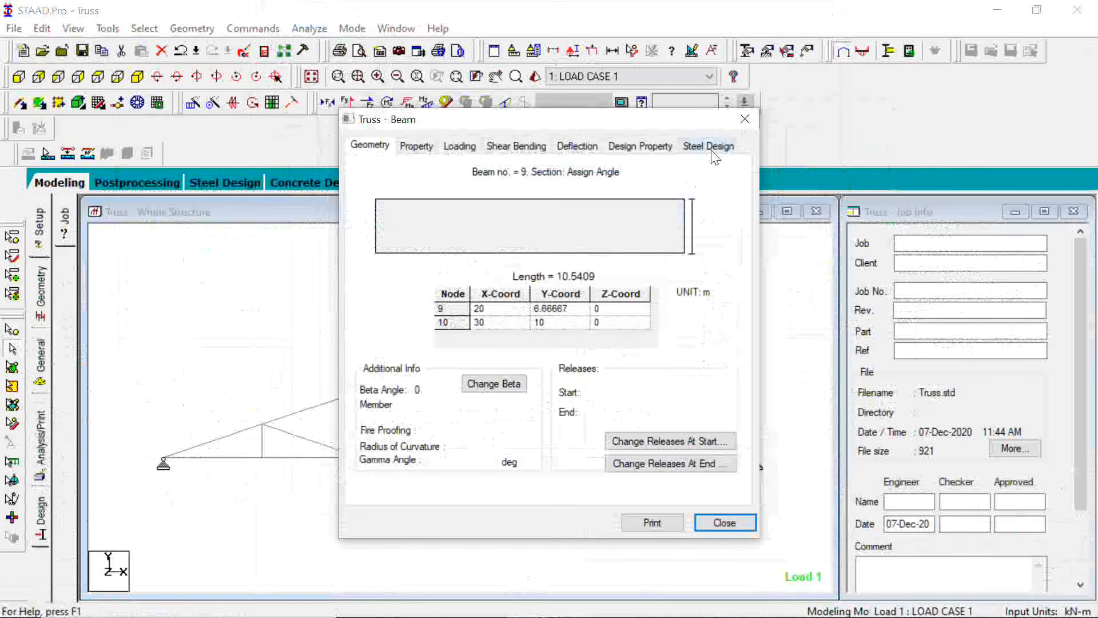
View the design properties of the upper chord member just left of the apex, close them, and return from postprocessing to modeling mode
click(641, 145)
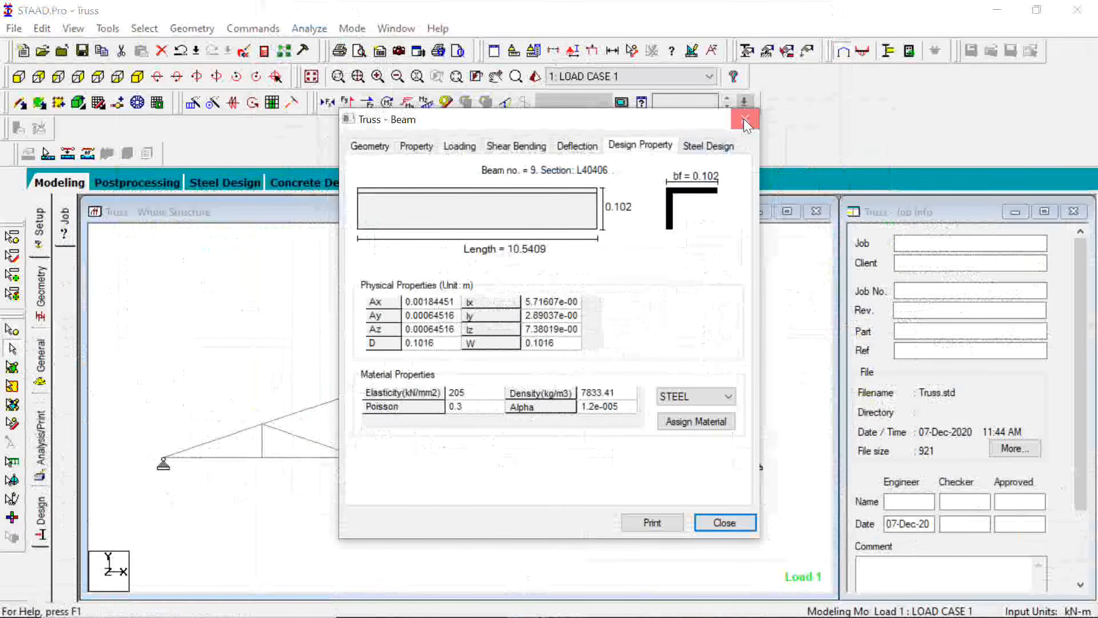
click(746, 121)
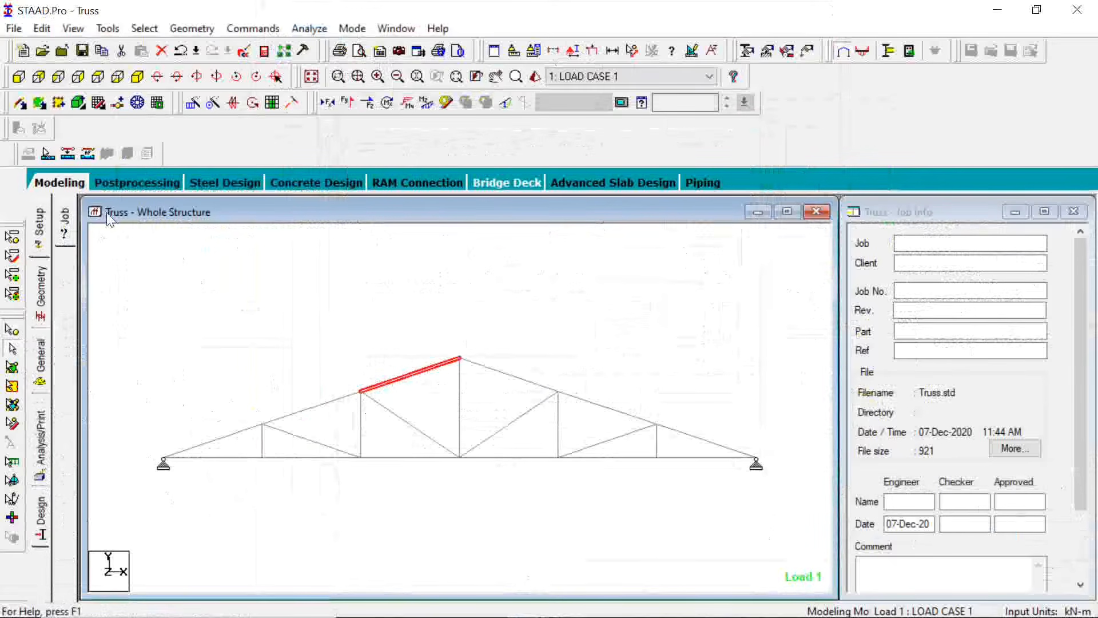
click(128, 182)
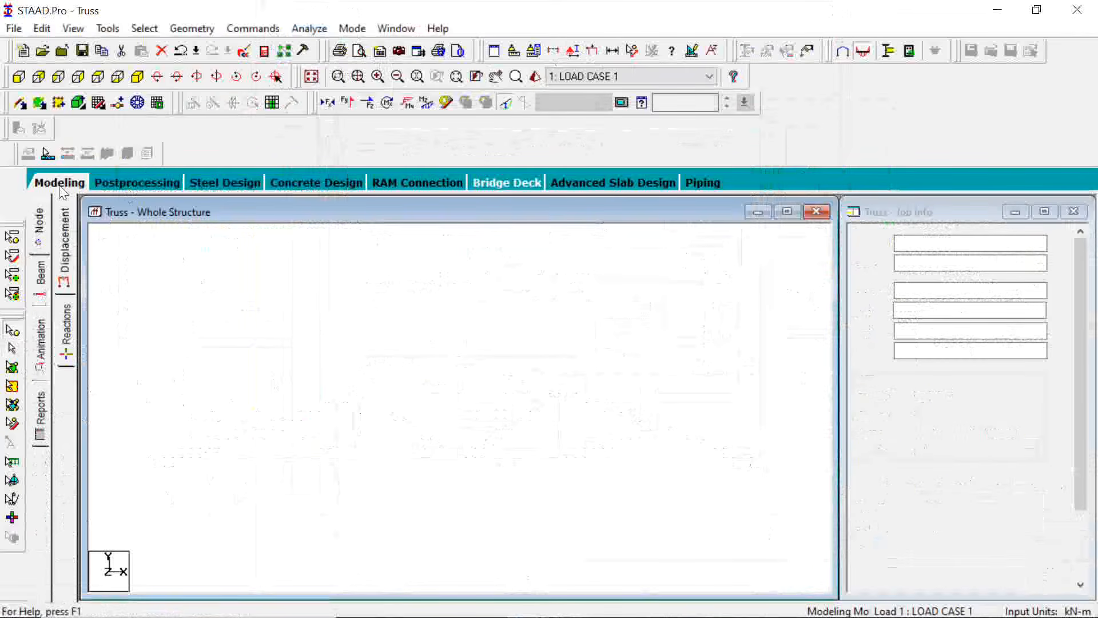
click(60, 184)
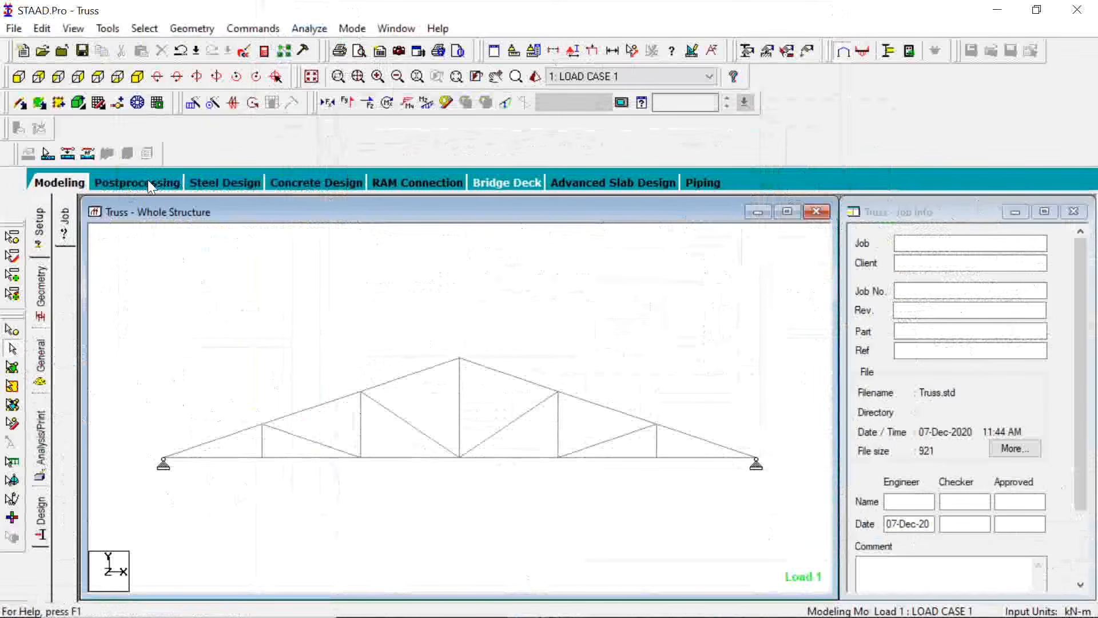
Check the steel design results of the upper chord member right of the apex and the bottom chord member left of midspan
click(509, 380)
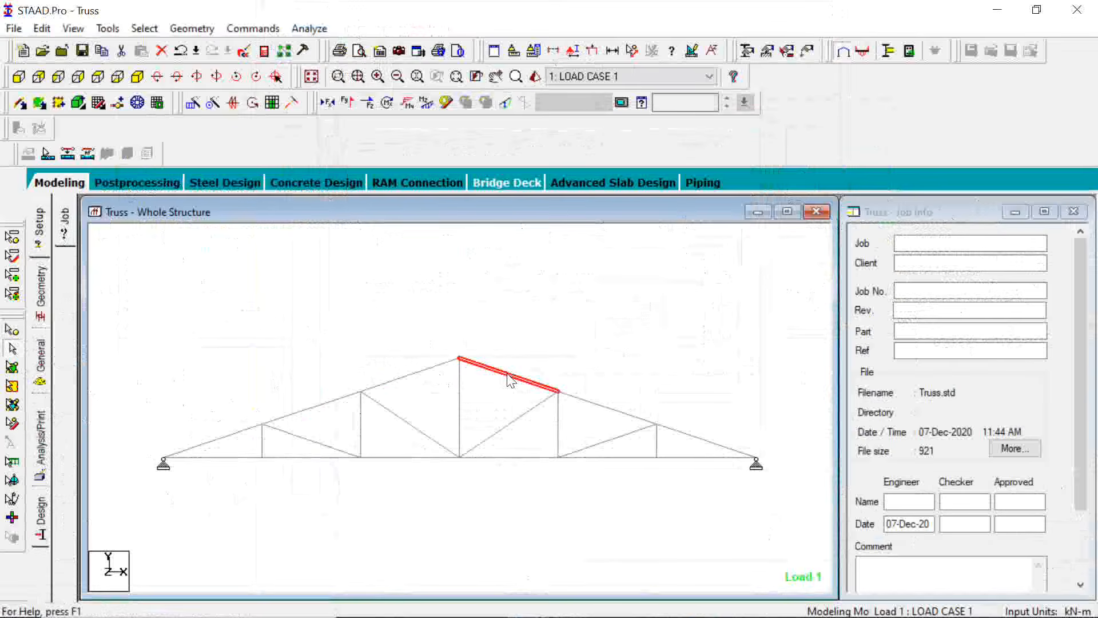
double_click(510, 379)
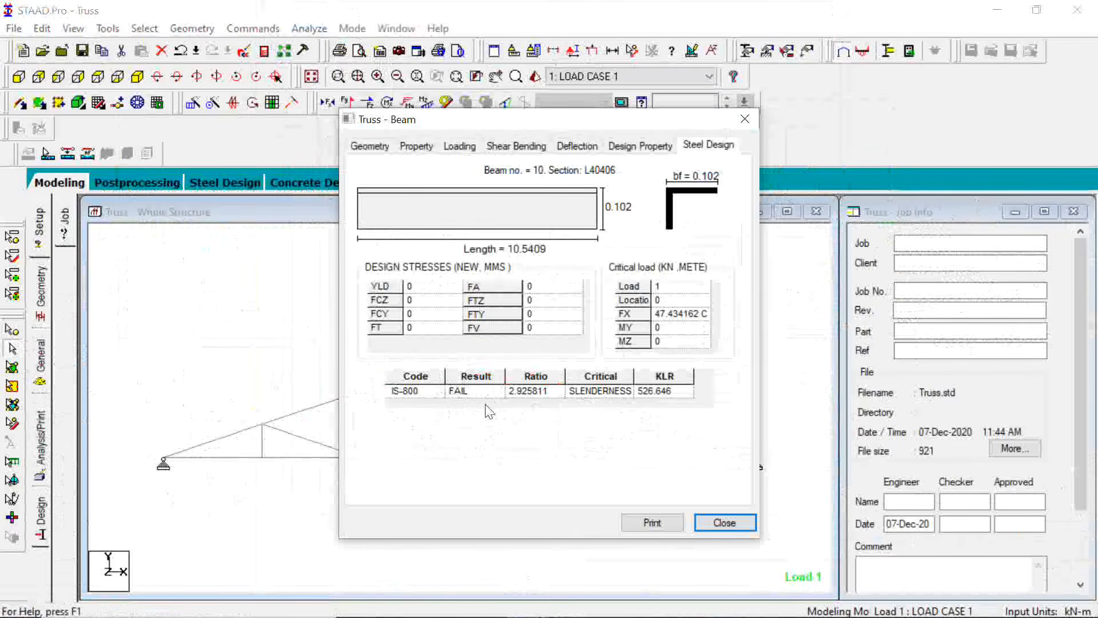
click(745, 120)
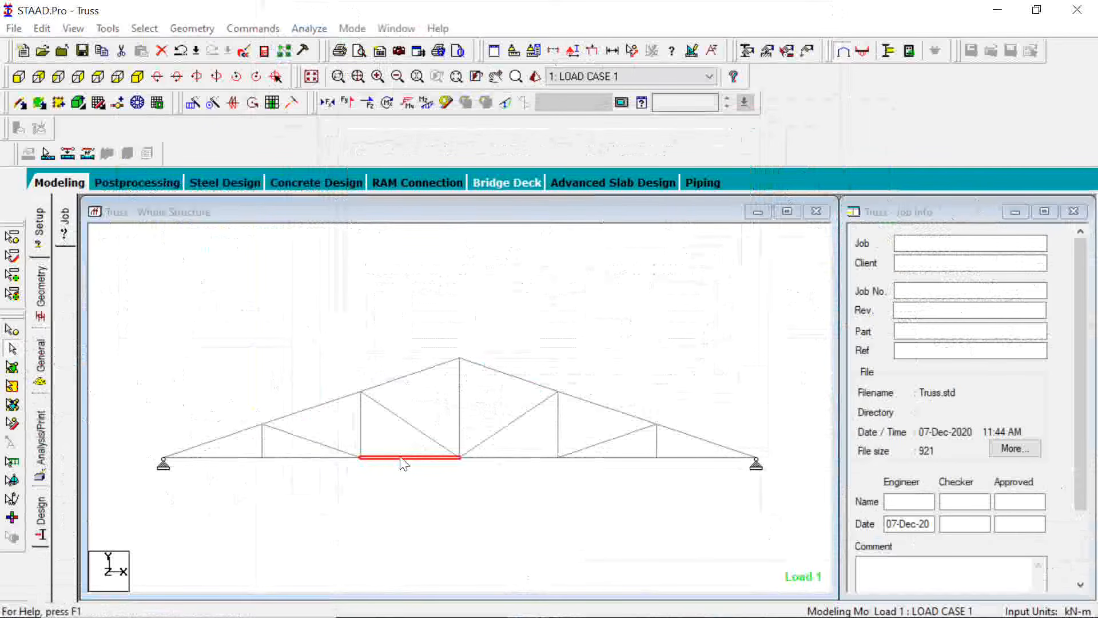
double_click(402, 458)
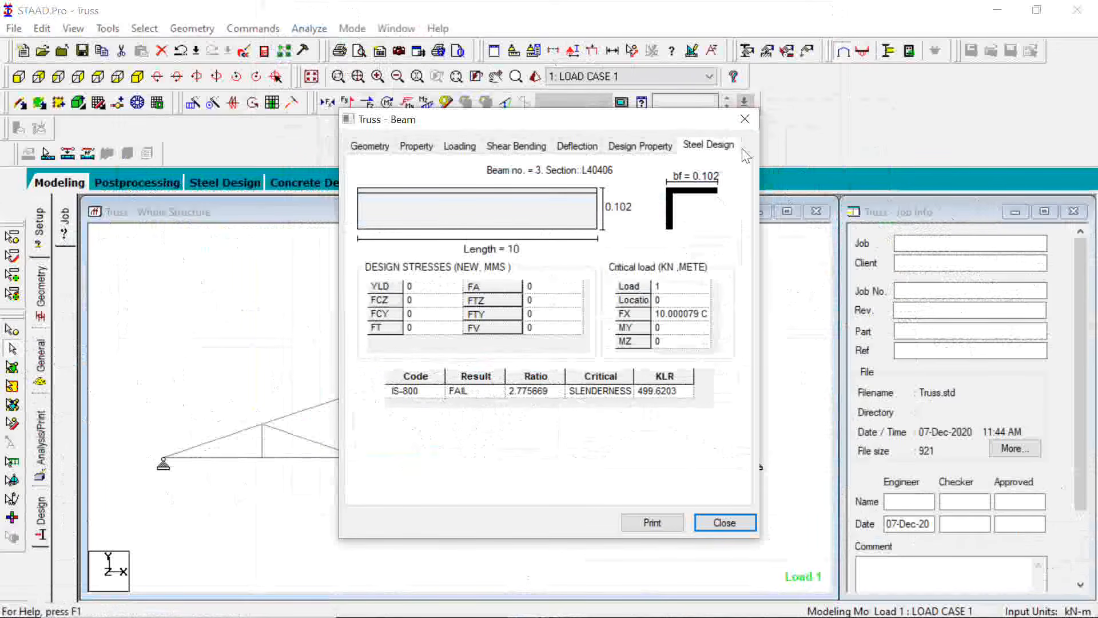
click(755, 127)
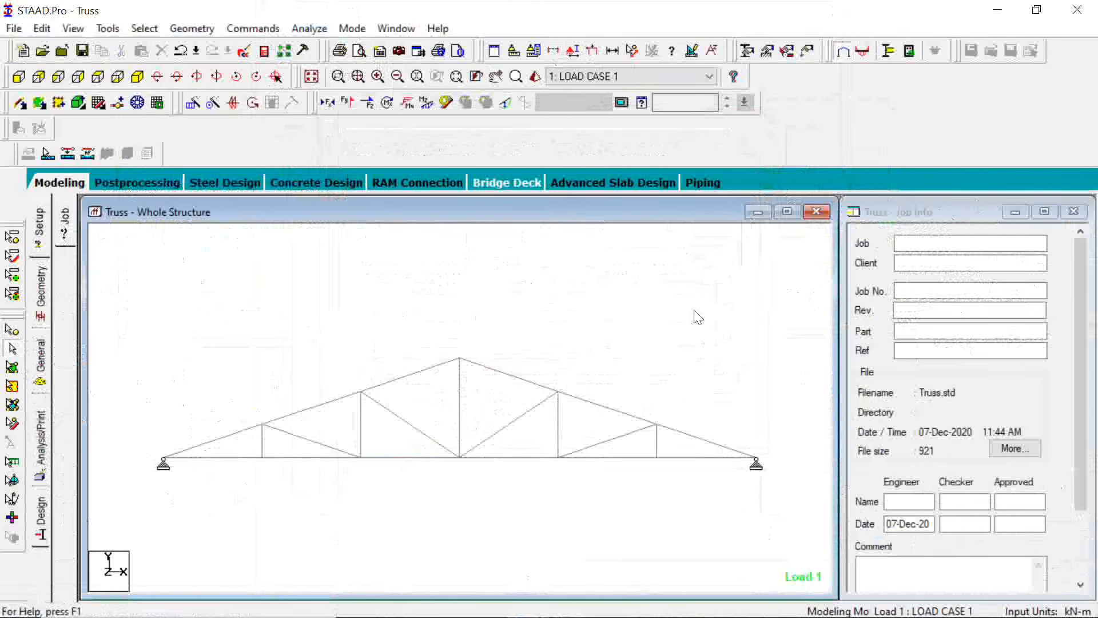
View the geometry details of the second upper chord member right of the apex and close them
click(599, 407)
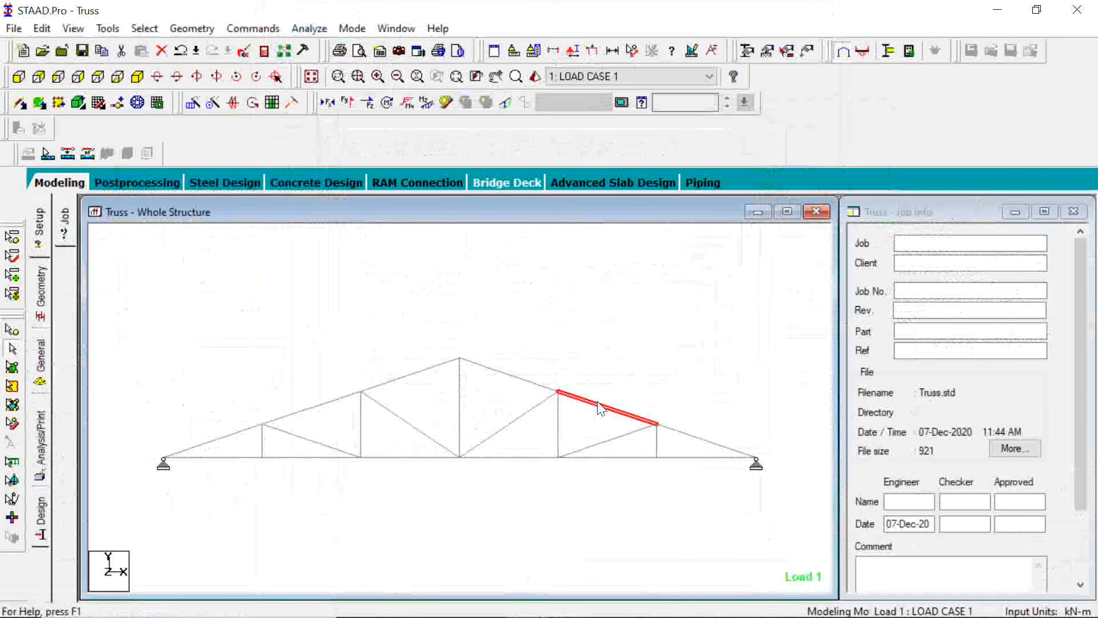
double_click(599, 407)
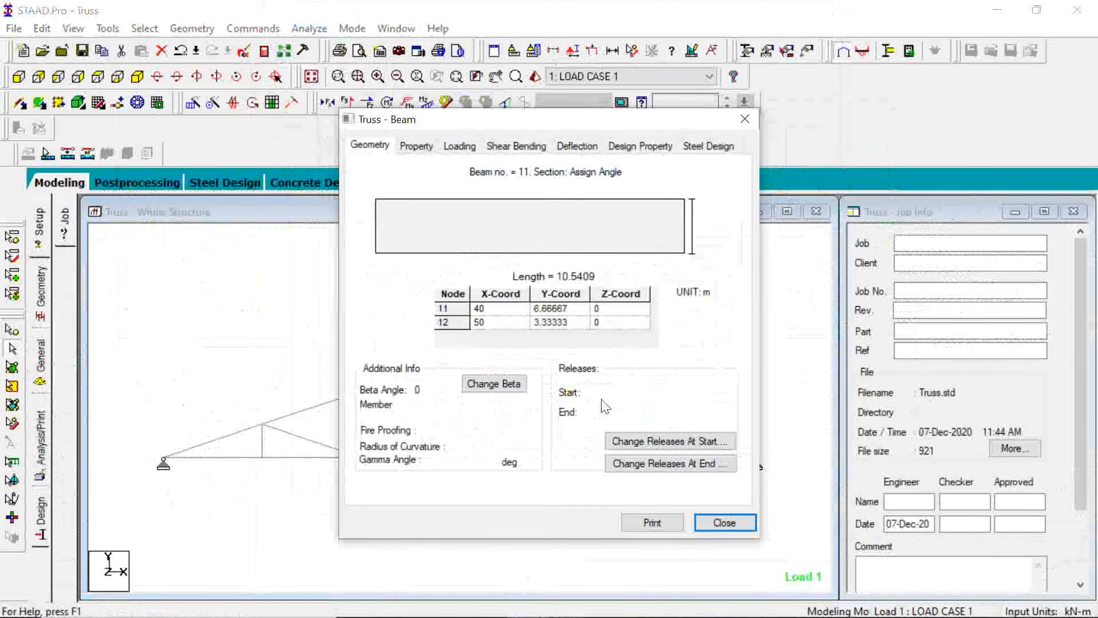
click(745, 120)
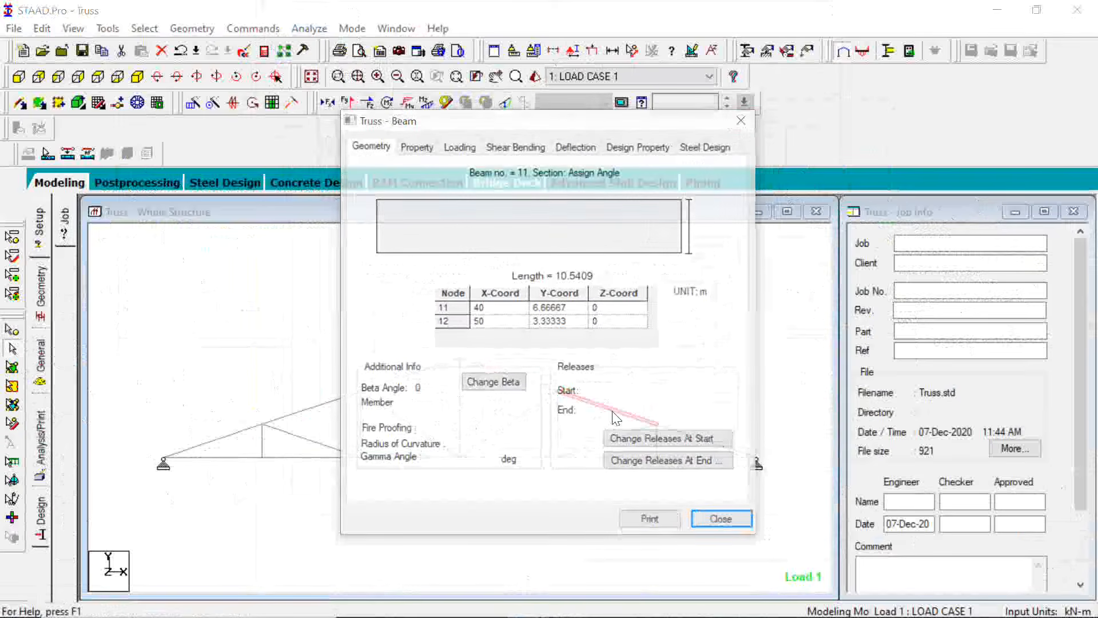
Check the steel design results of the second upper chord member right of the apex against its position in the truss, and close them
click(715, 148)
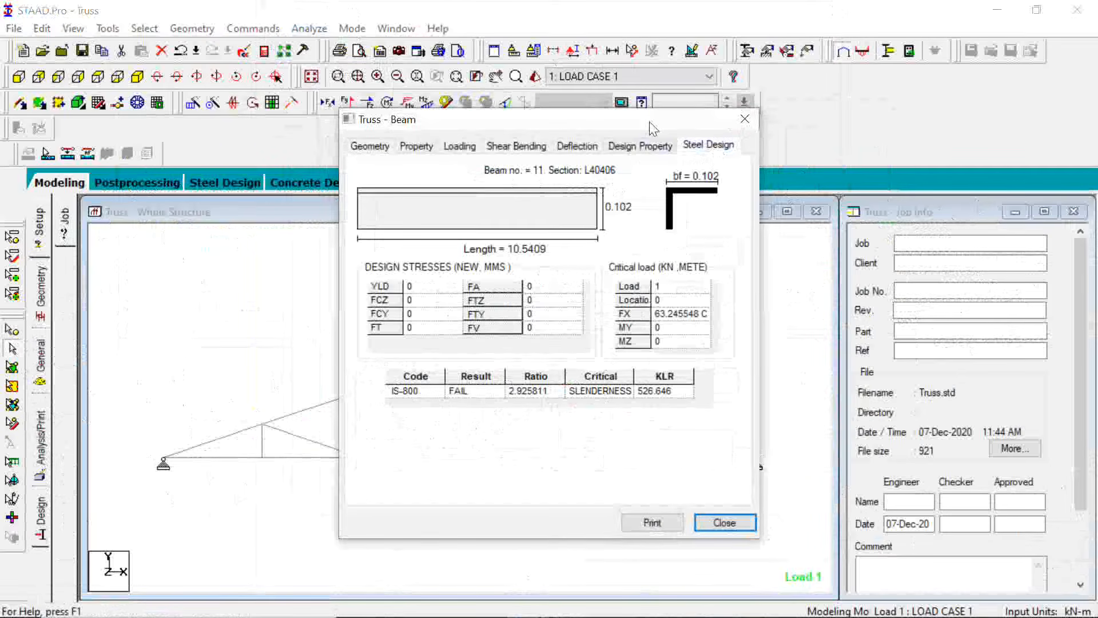
drag(650, 127, 375, 208)
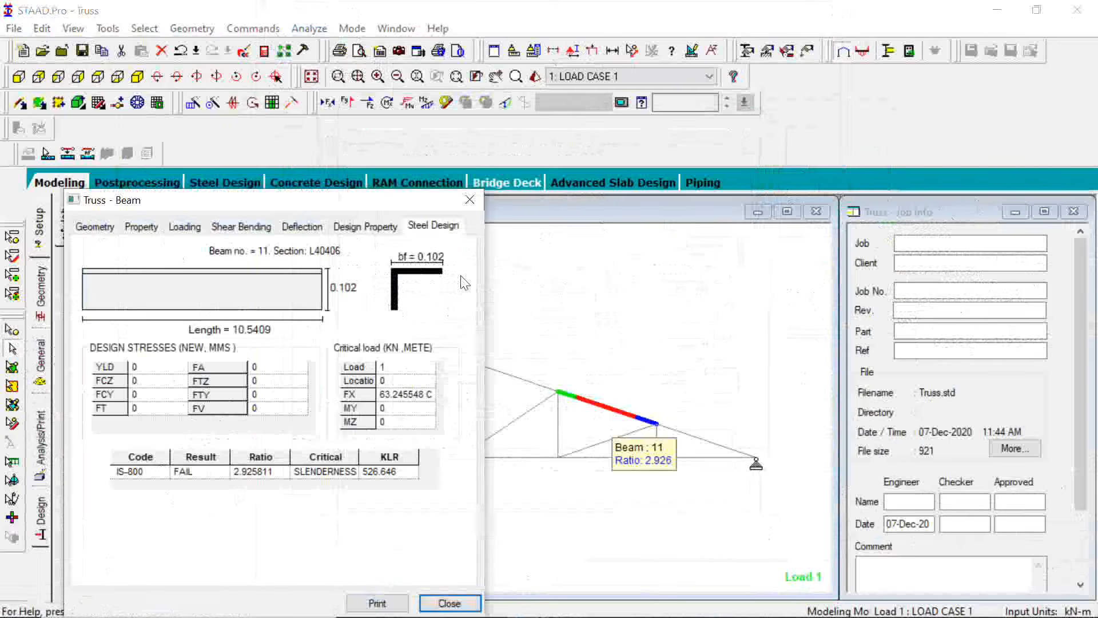
click(472, 203)
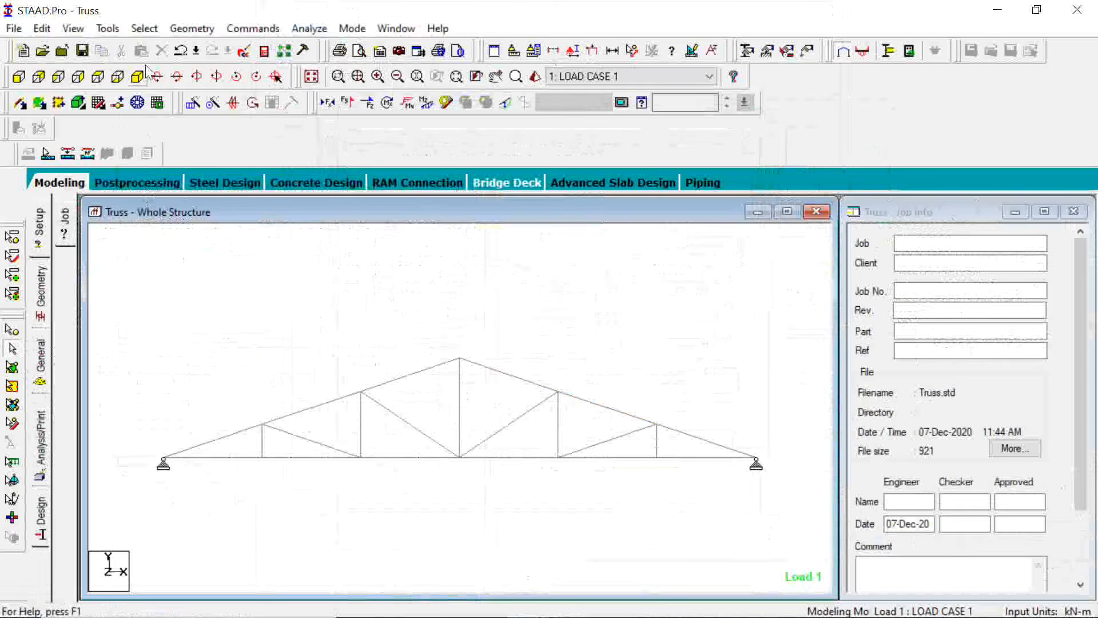
Highlight all failed beams of the truss by specification and clear the selection
click(142, 28)
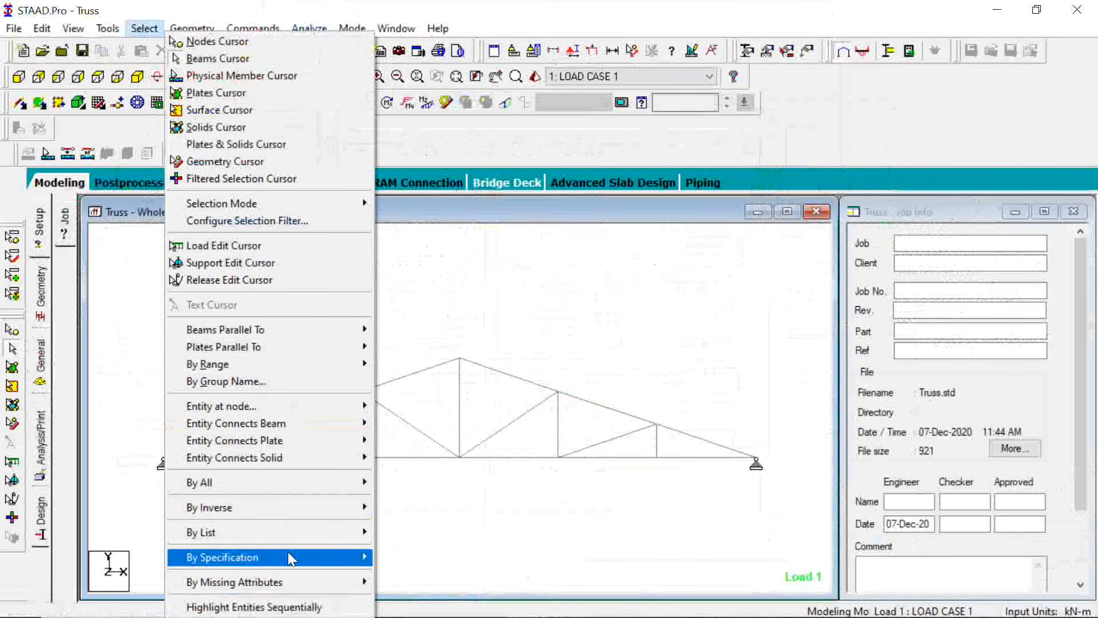
mouse_move(291, 558)
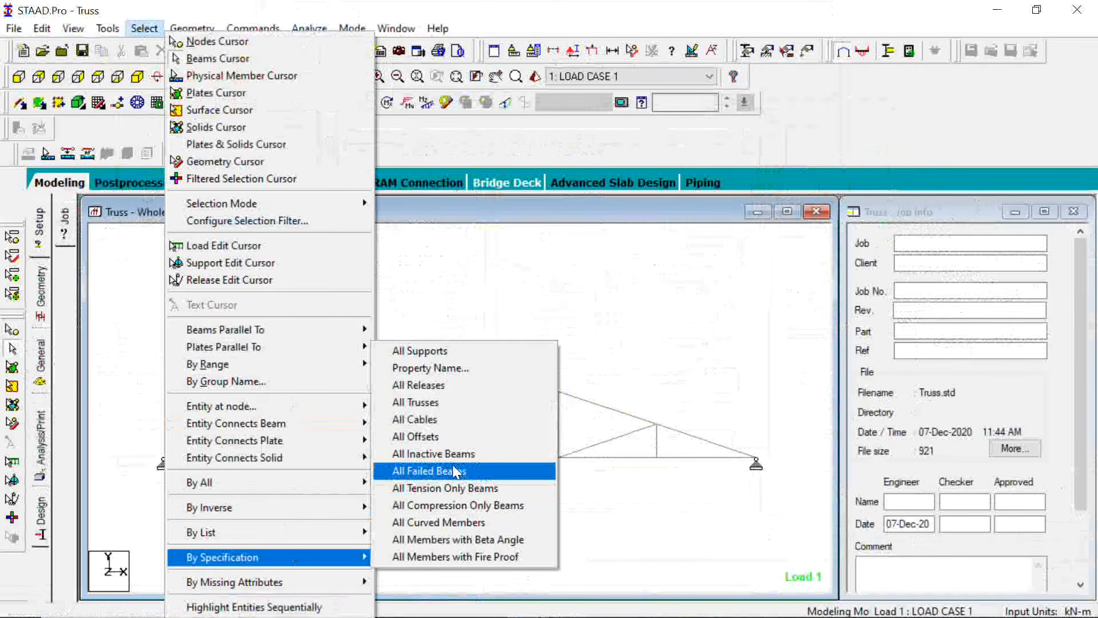
click(453, 470)
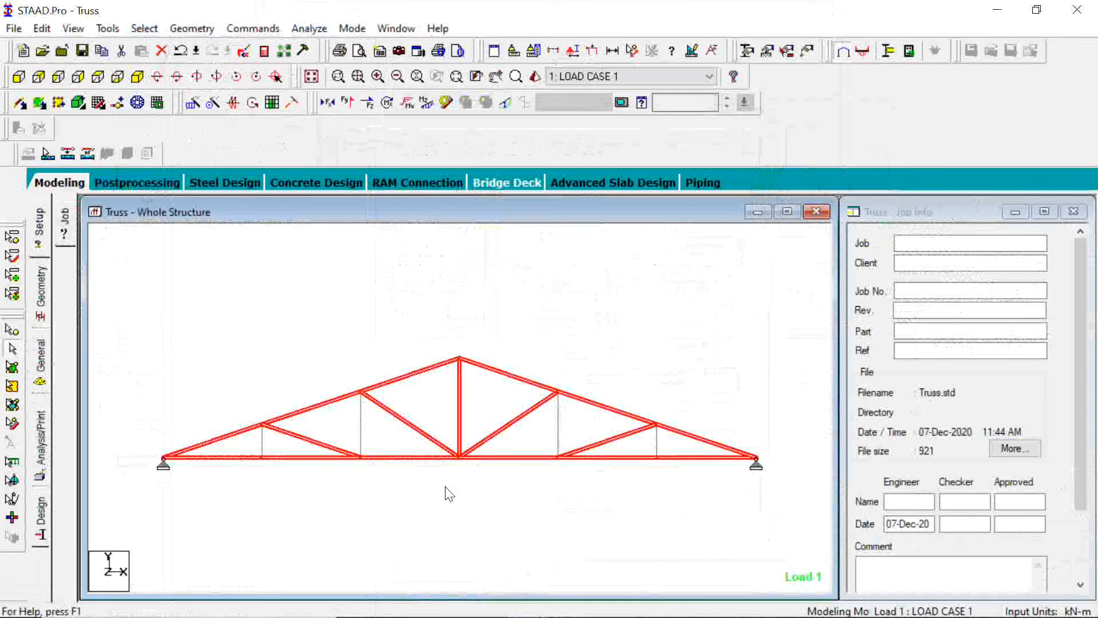
click(435, 503)
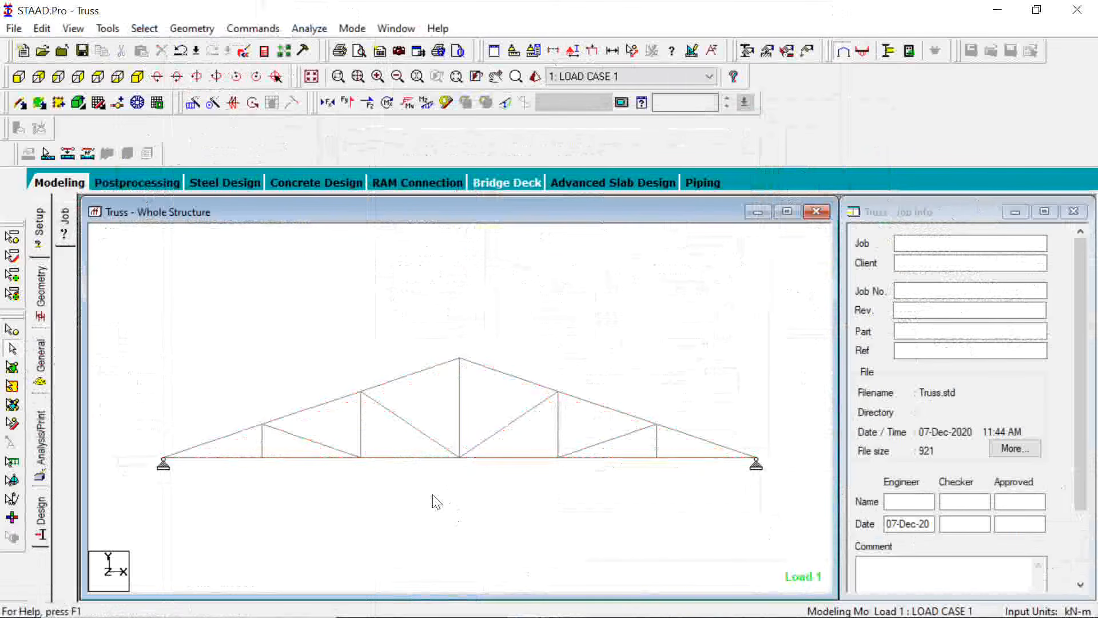
Check the steel design results of the vertical member just left of midspan and of the central vertical member, and close them
click(361, 446)
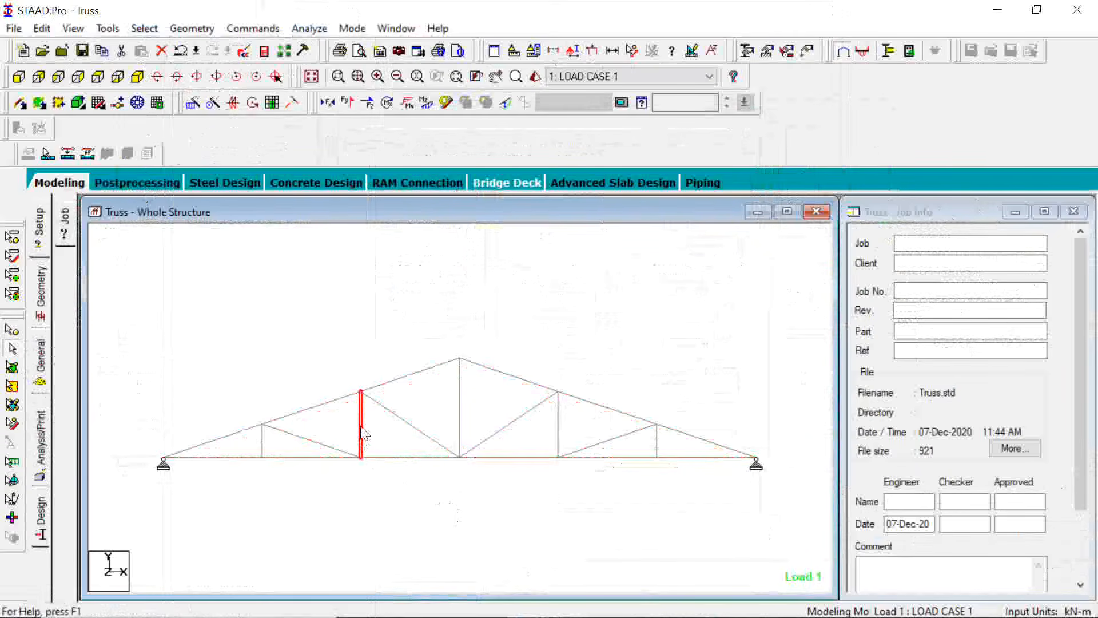
double_click(361, 434)
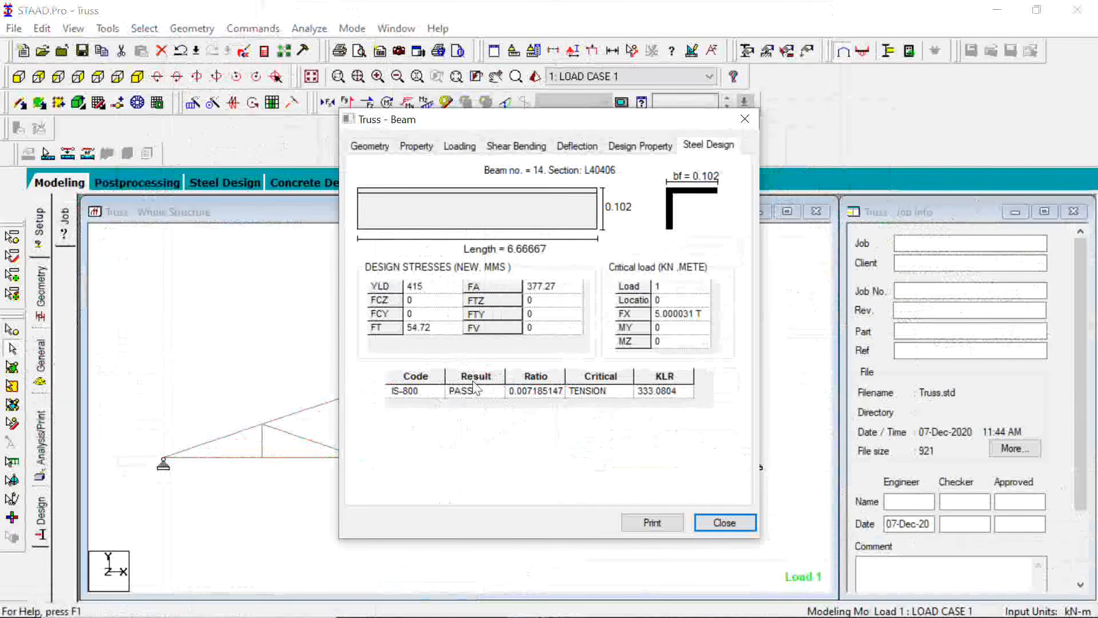
click(734, 524)
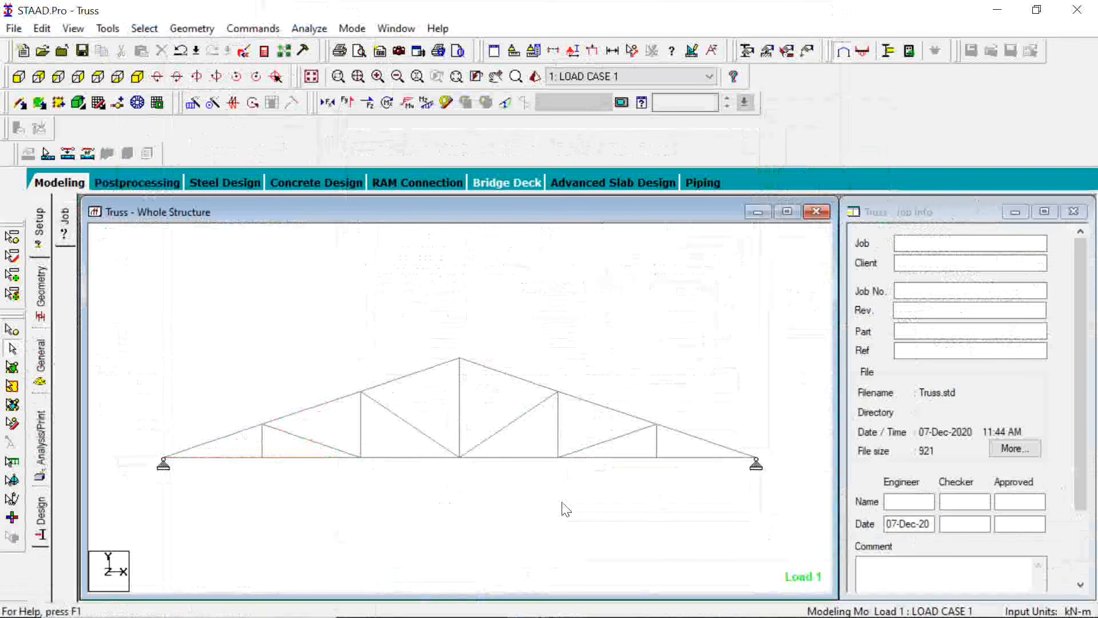
click(461, 412)
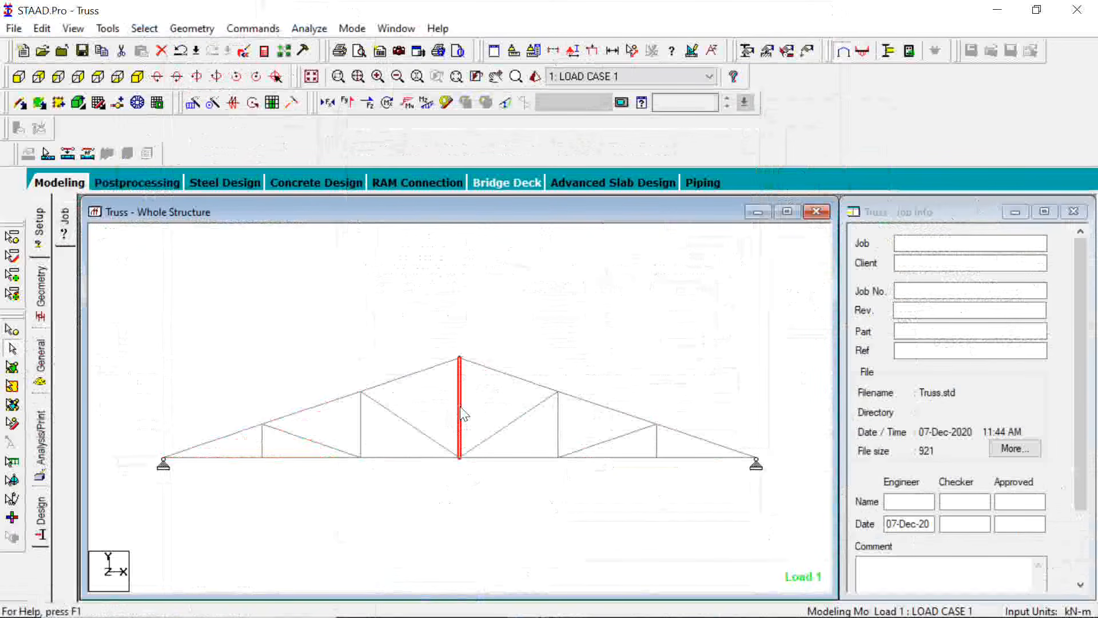
double_click(461, 412)
click(746, 119)
click(713, 325)
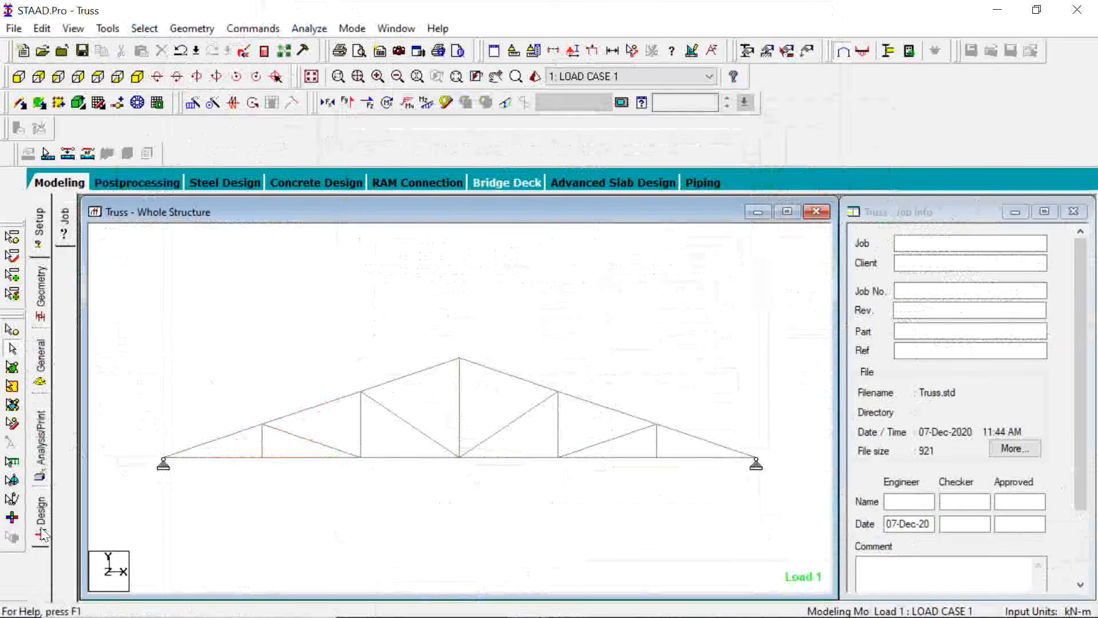
Review the truss's steel design commands and member section list, and open the section definition options with L40406 selected
click(42, 535)
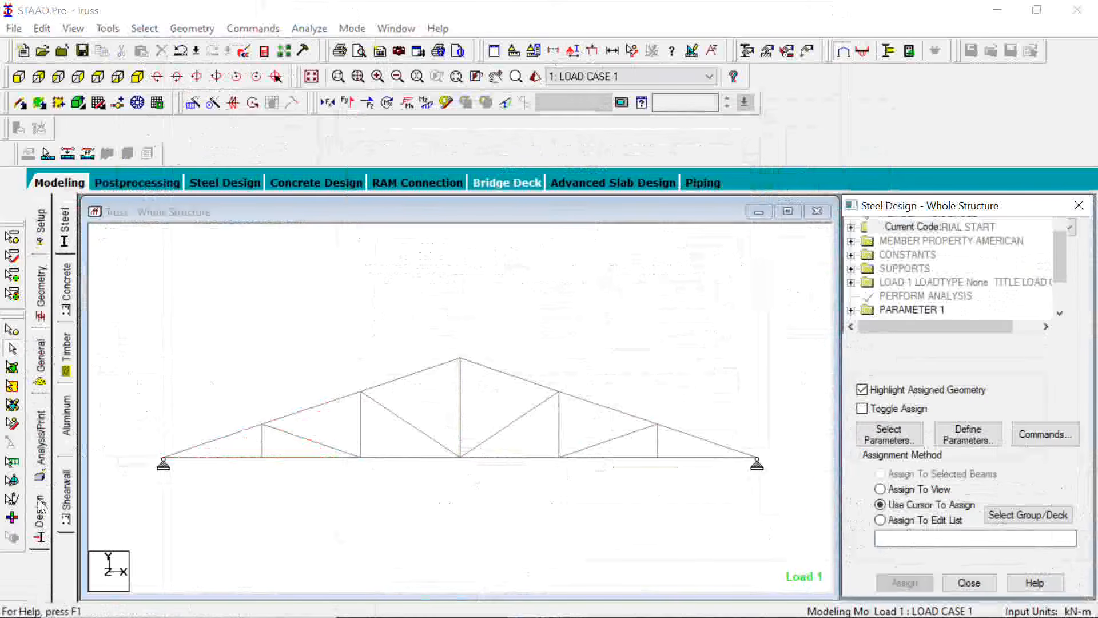
click(44, 356)
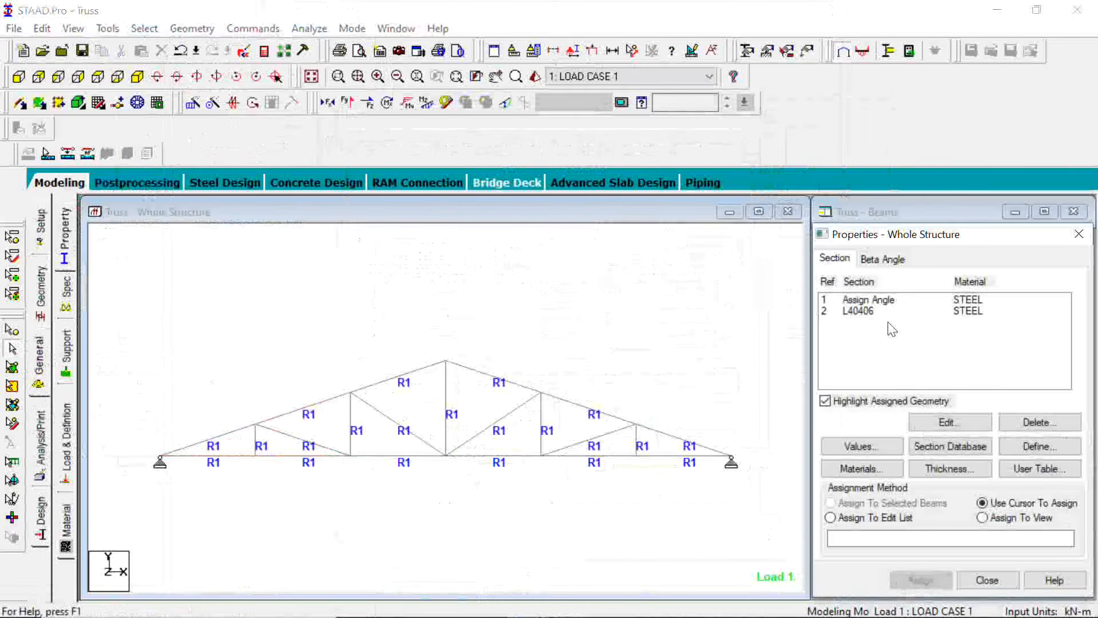
click(861, 312)
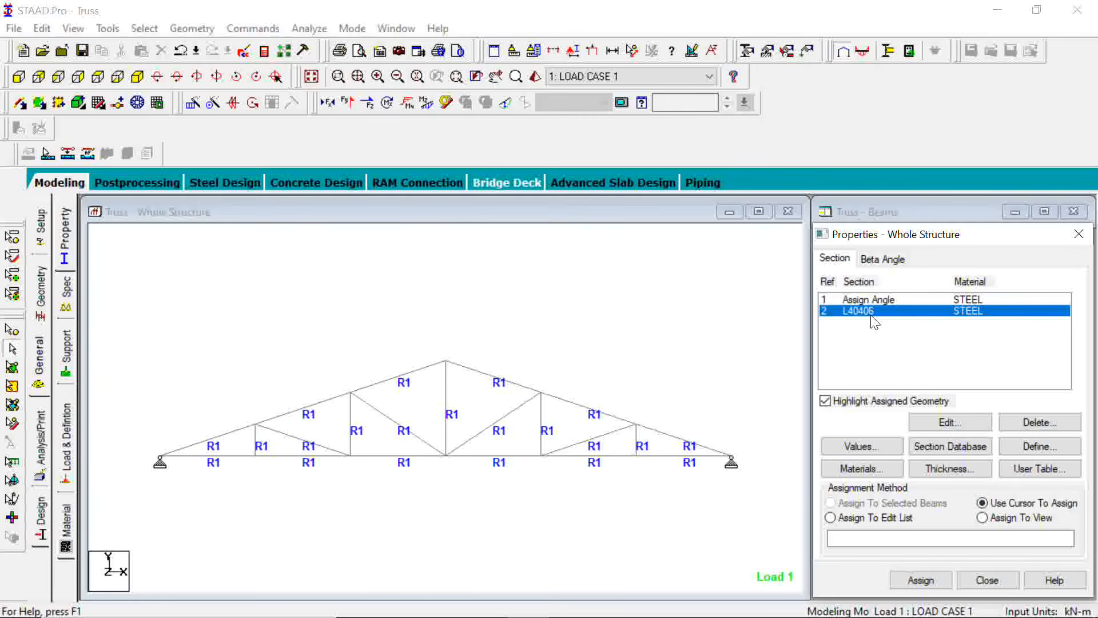
click(1066, 455)
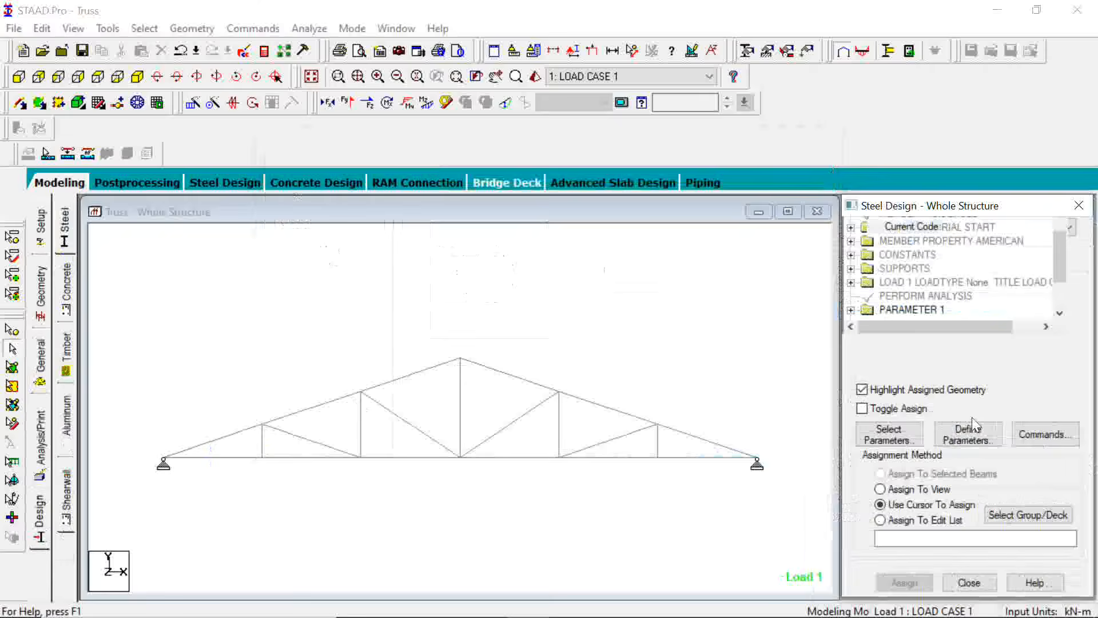
click(1042, 435)
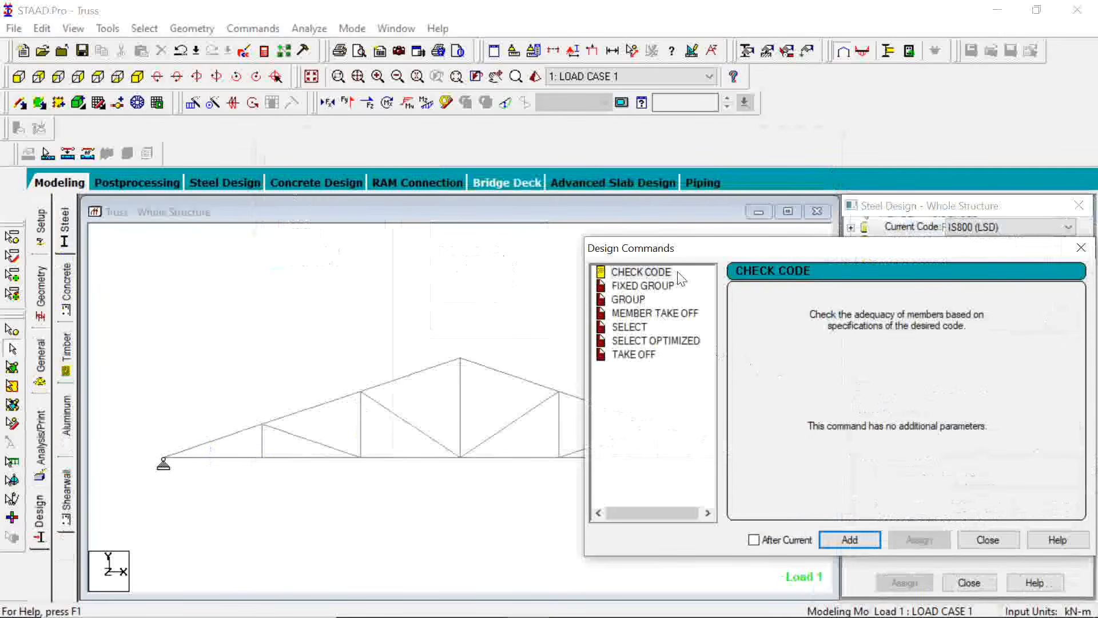
click(1083, 251)
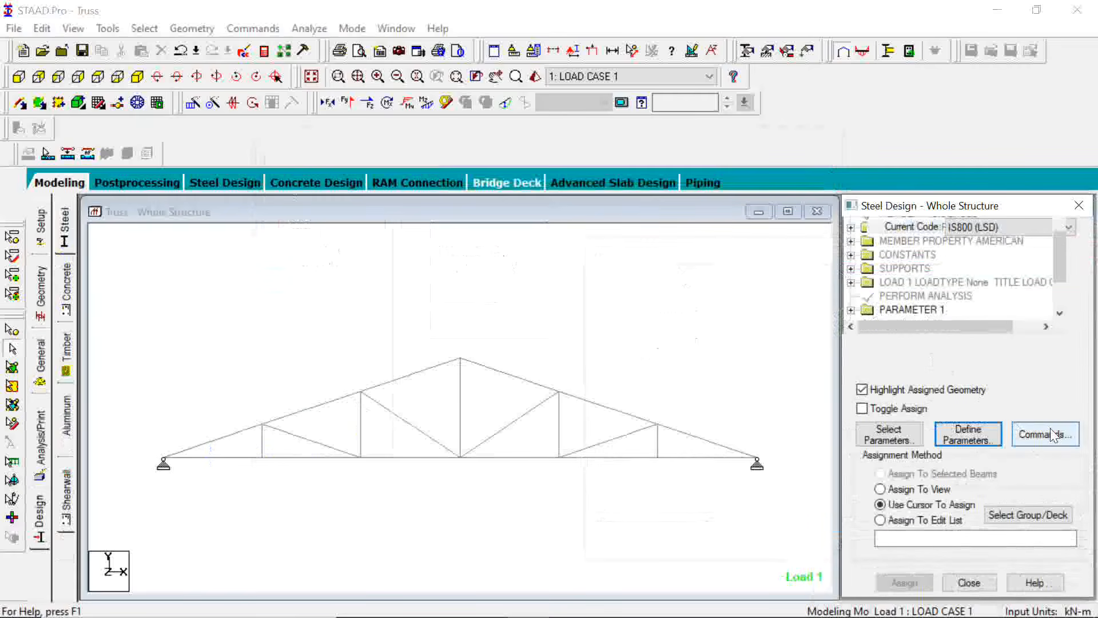
click(892, 440)
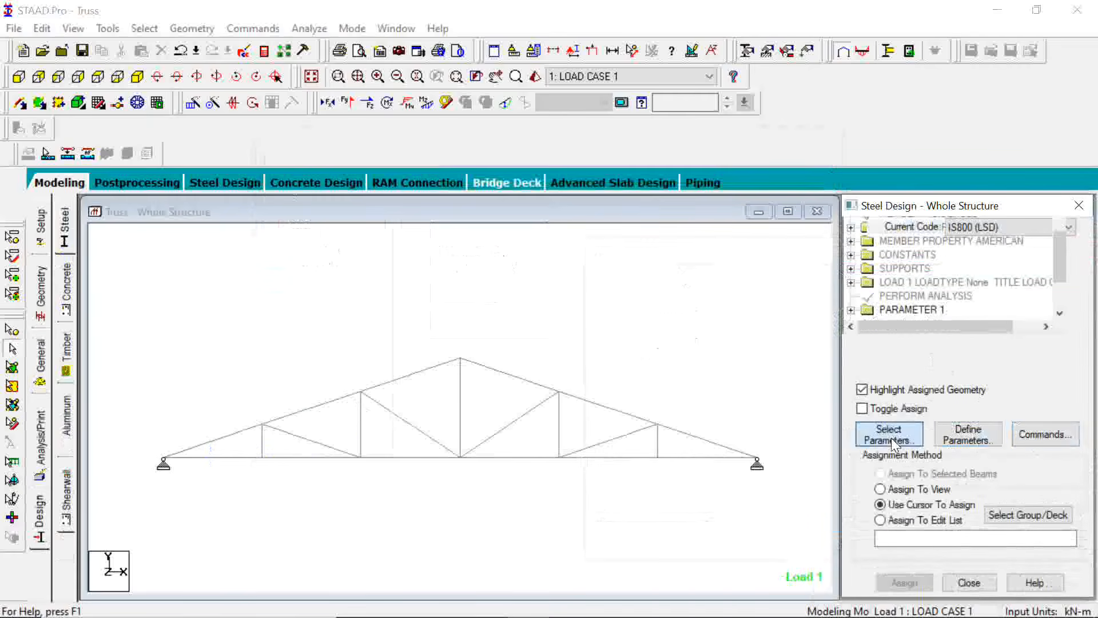
click(1054, 447)
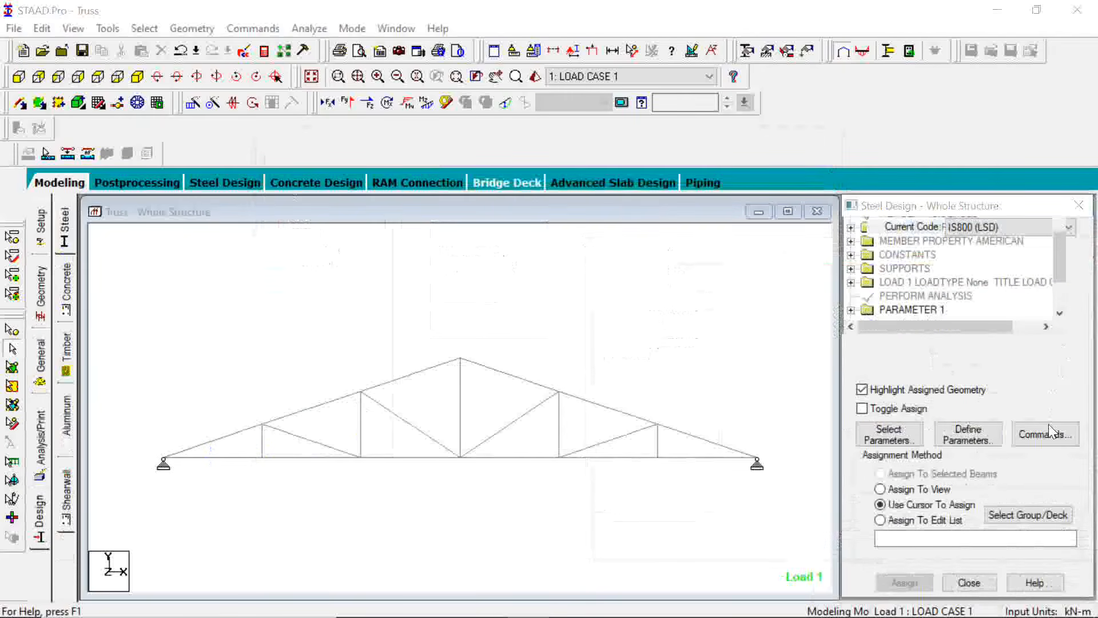
Add the SELECT and TAKE OFF steel design commands under the IS800 (LSD) code
click(1052, 433)
click(630, 327)
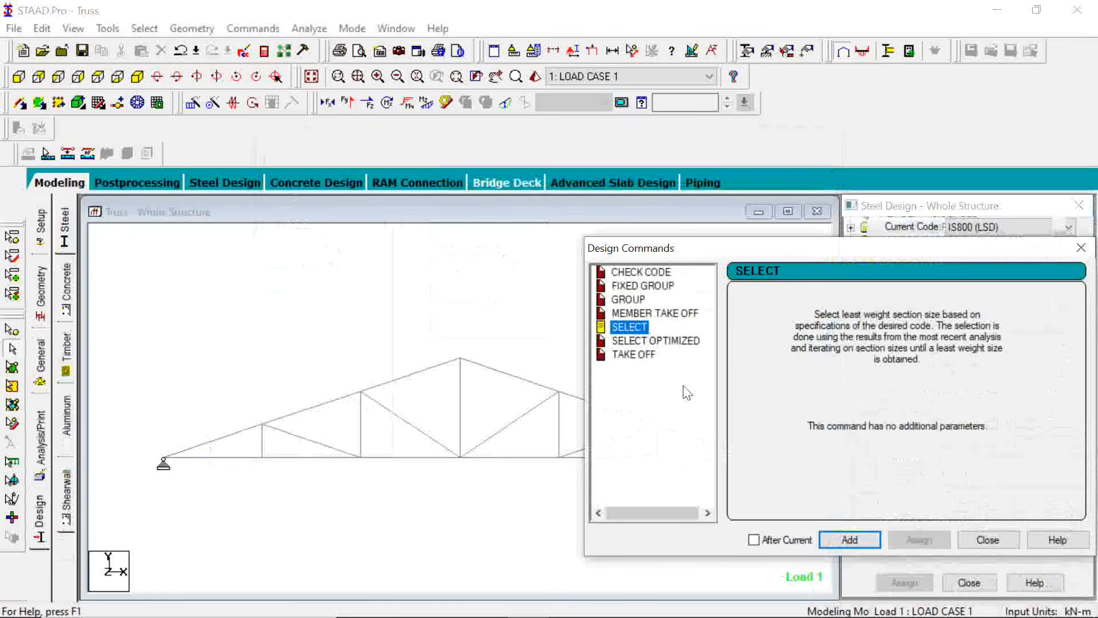
click(855, 544)
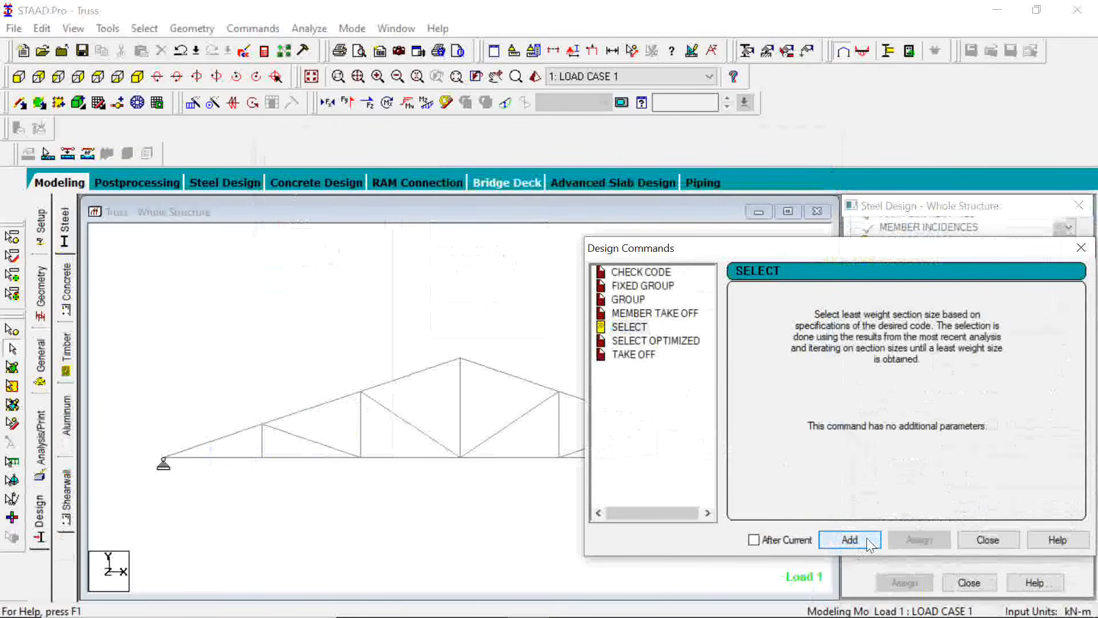
click(635, 356)
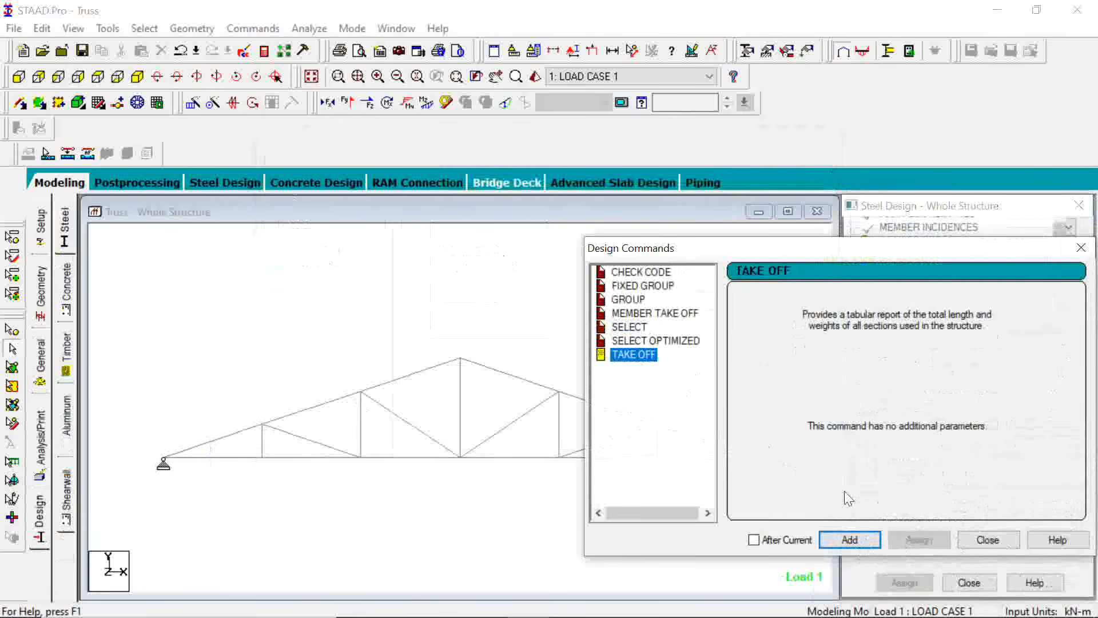
click(850, 539)
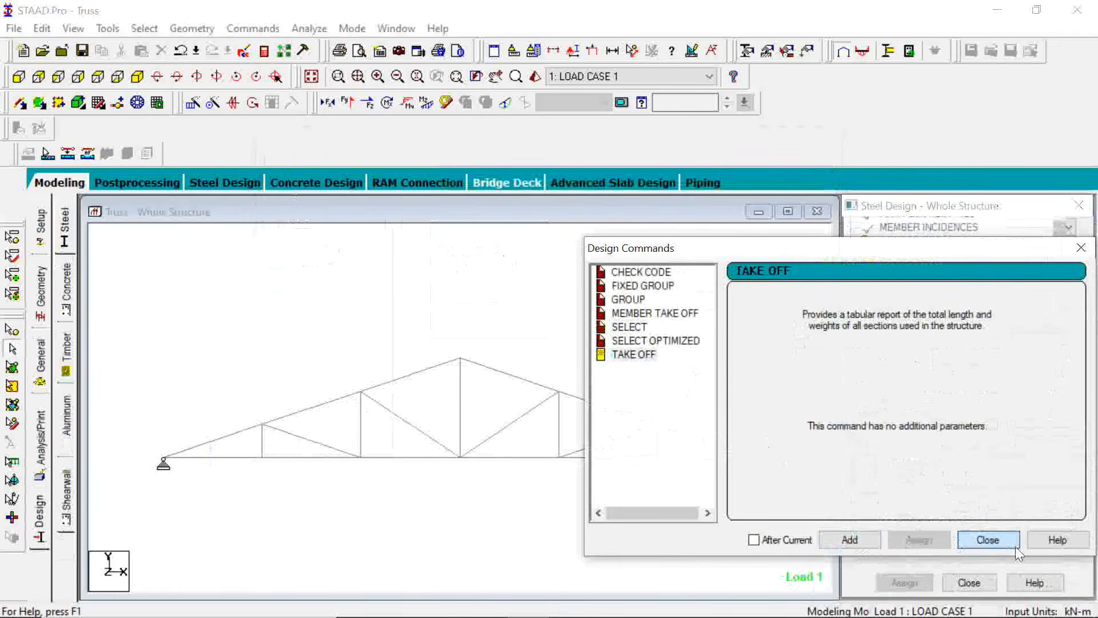
click(988, 539)
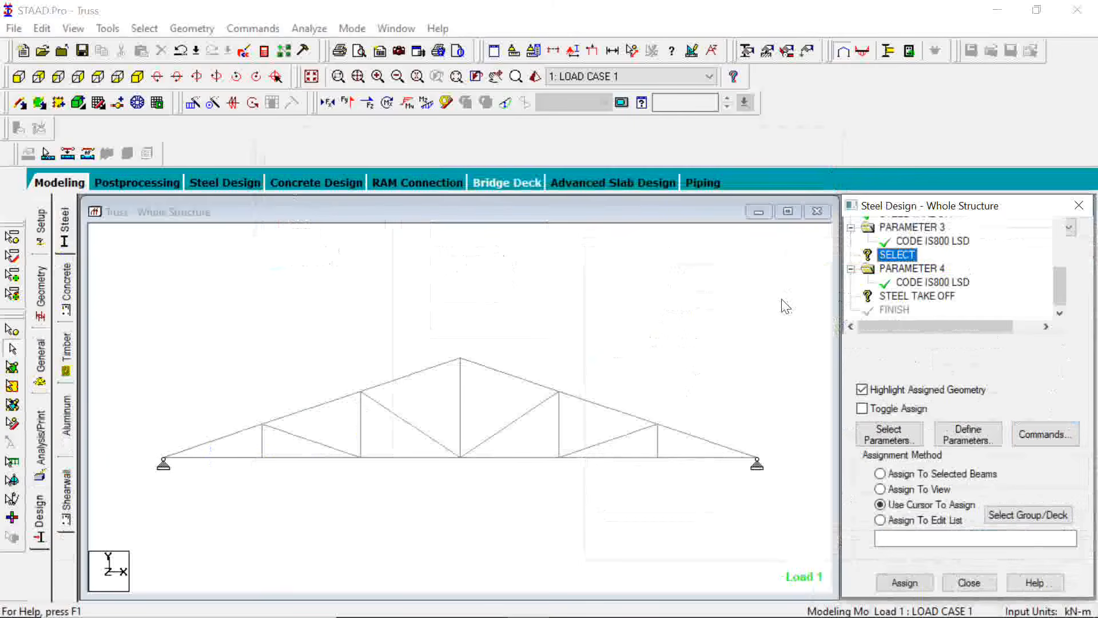
Select the whole truss, assign the new SELECT design command to all its members, and clear the selection
drag(781, 299, 134, 507)
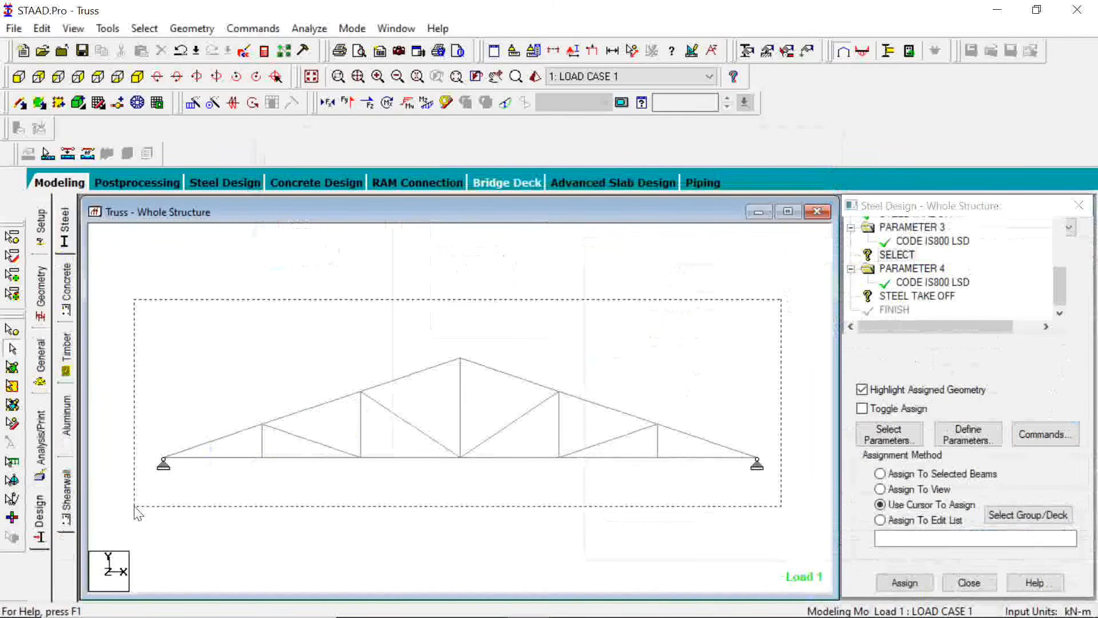
drag(139, 513, 138, 512)
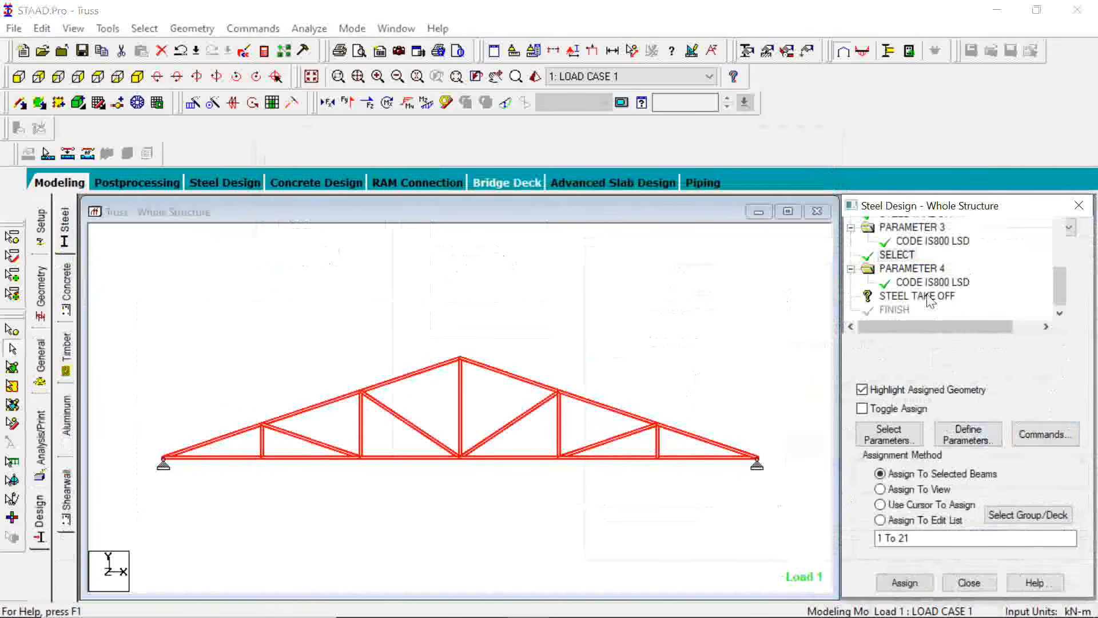
click(127, 534)
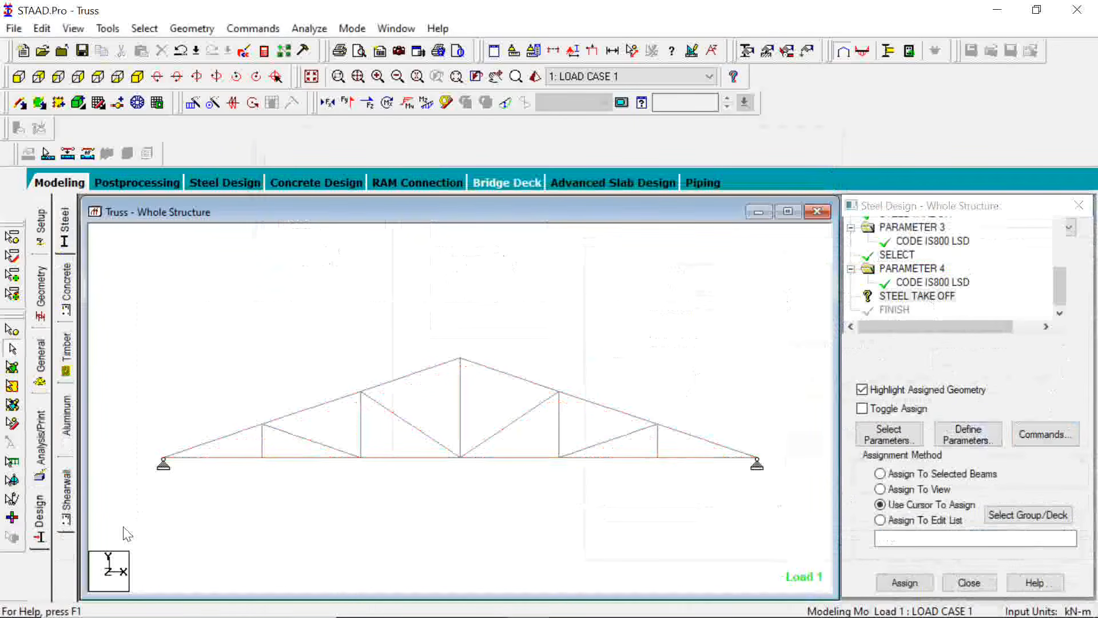
Assign the new STEEL TAKE OFF command to all selected truss members, confirm the assignment, and clear the selection
click(901, 475)
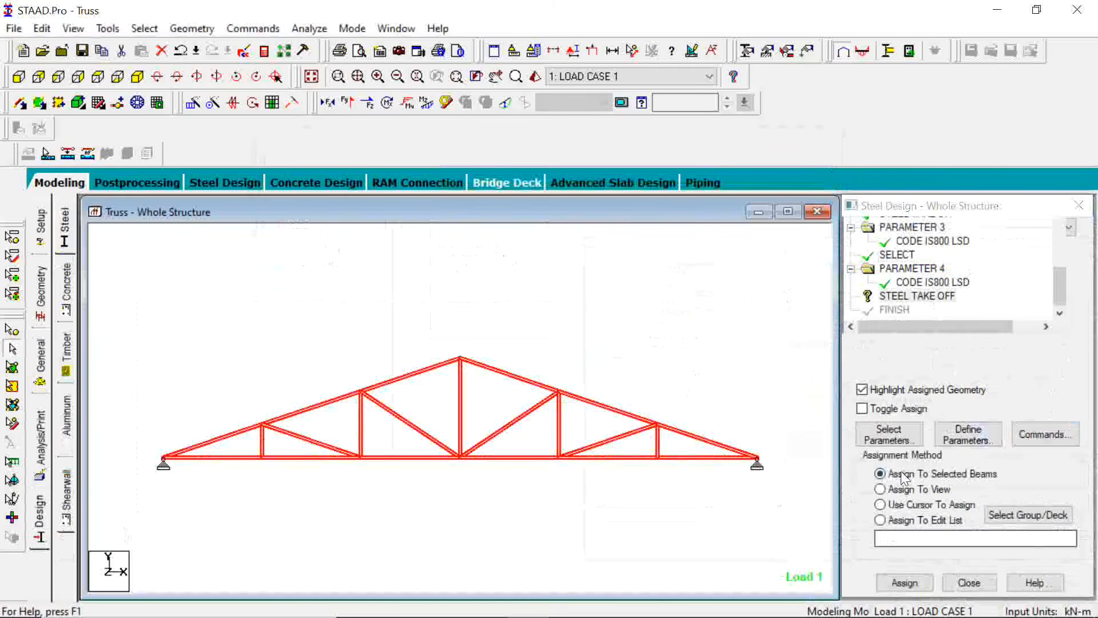
click(906, 583)
click(907, 586)
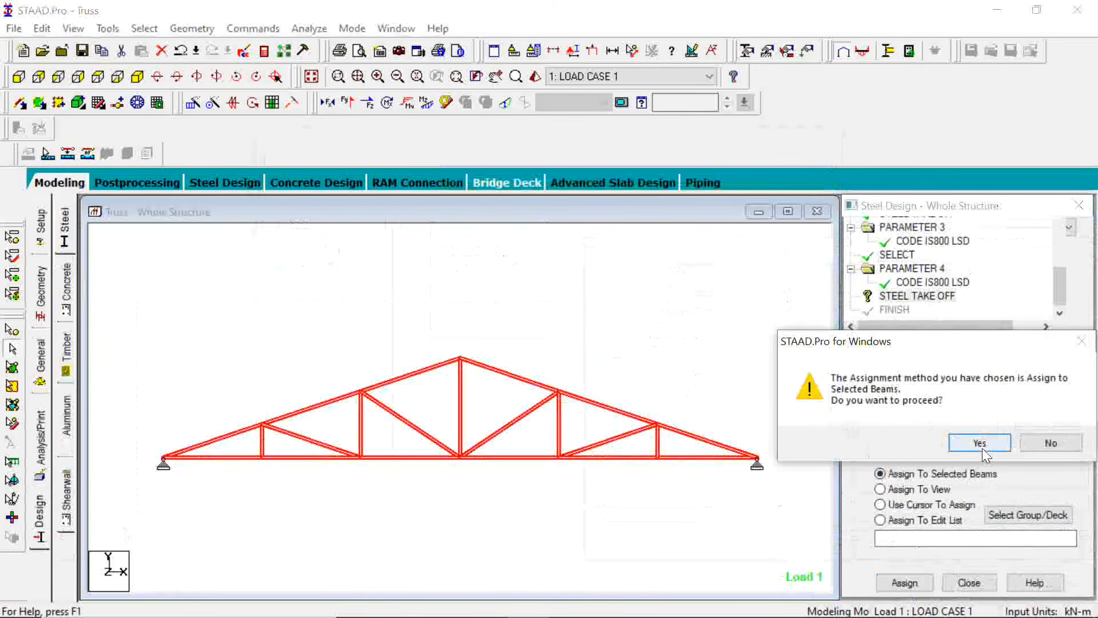
click(981, 445)
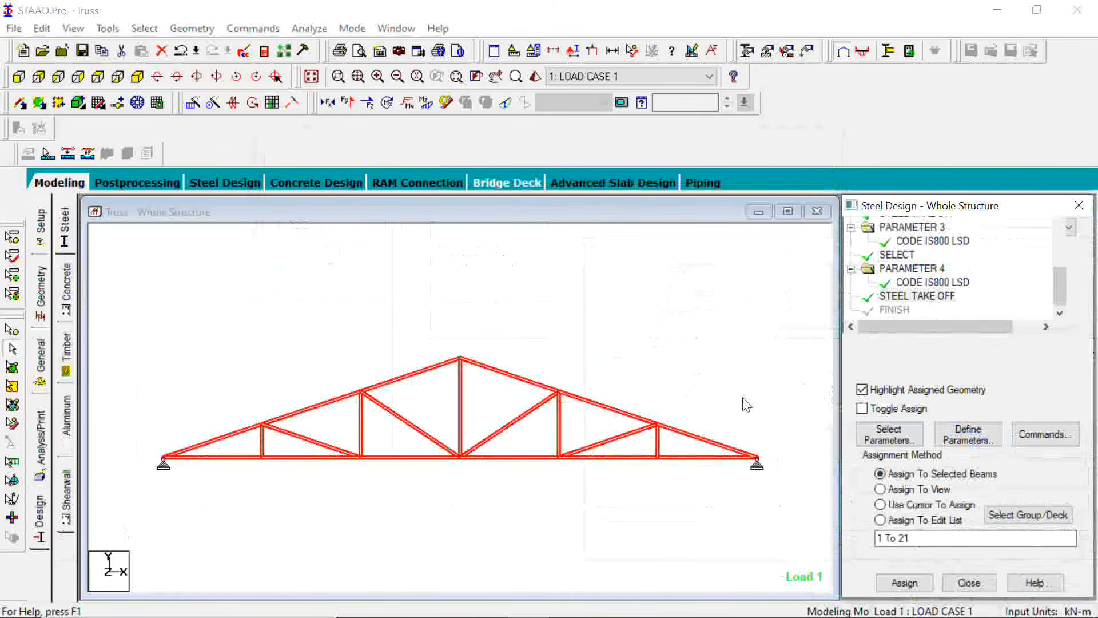
click(747, 405)
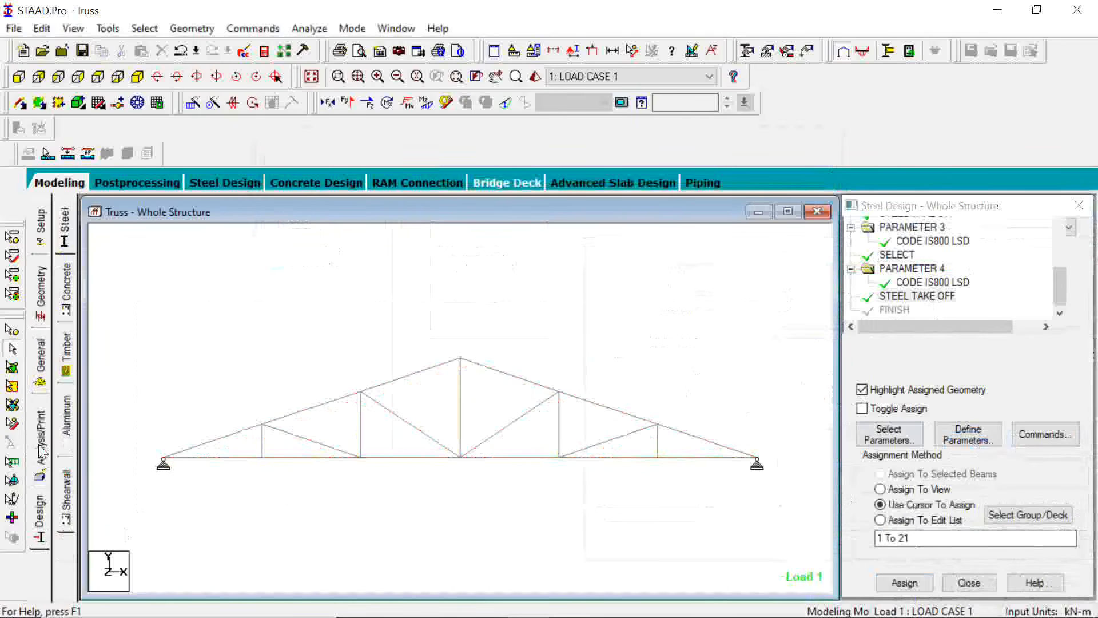
Add a Perform Analysis command after the steel design commands, and run the analysis on the saved structure through to post-processing mode
click(42, 452)
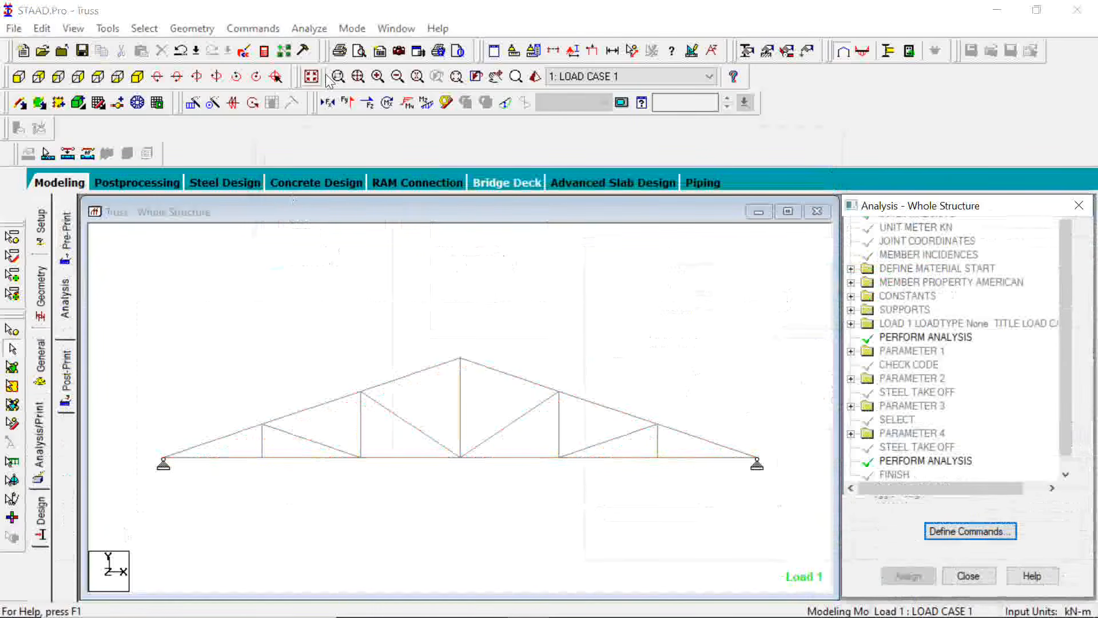
click(309, 31)
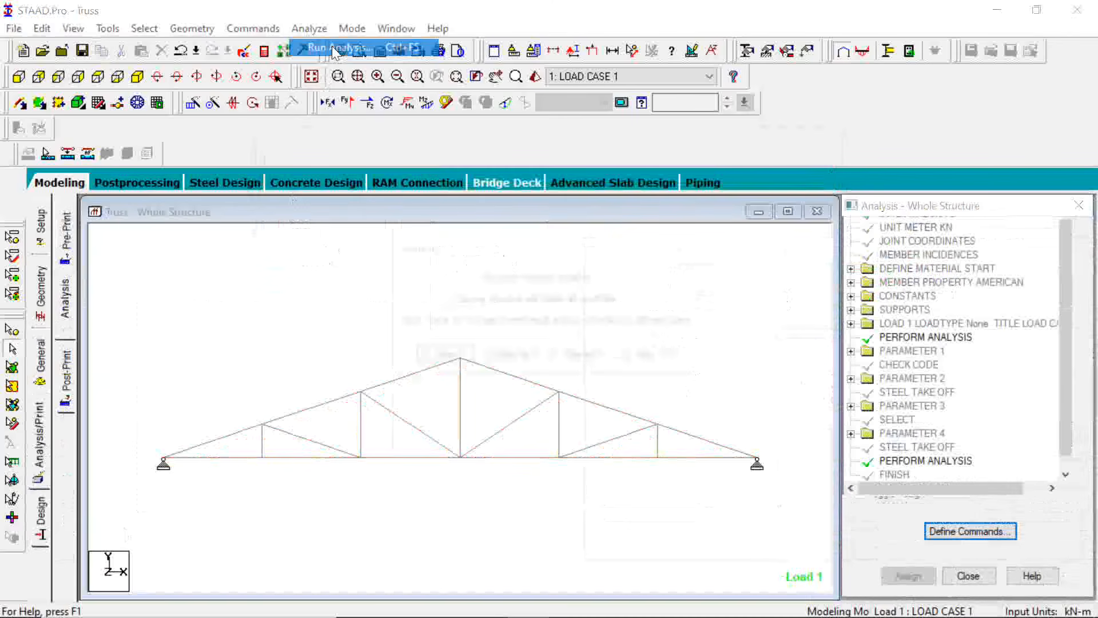
click(332, 46)
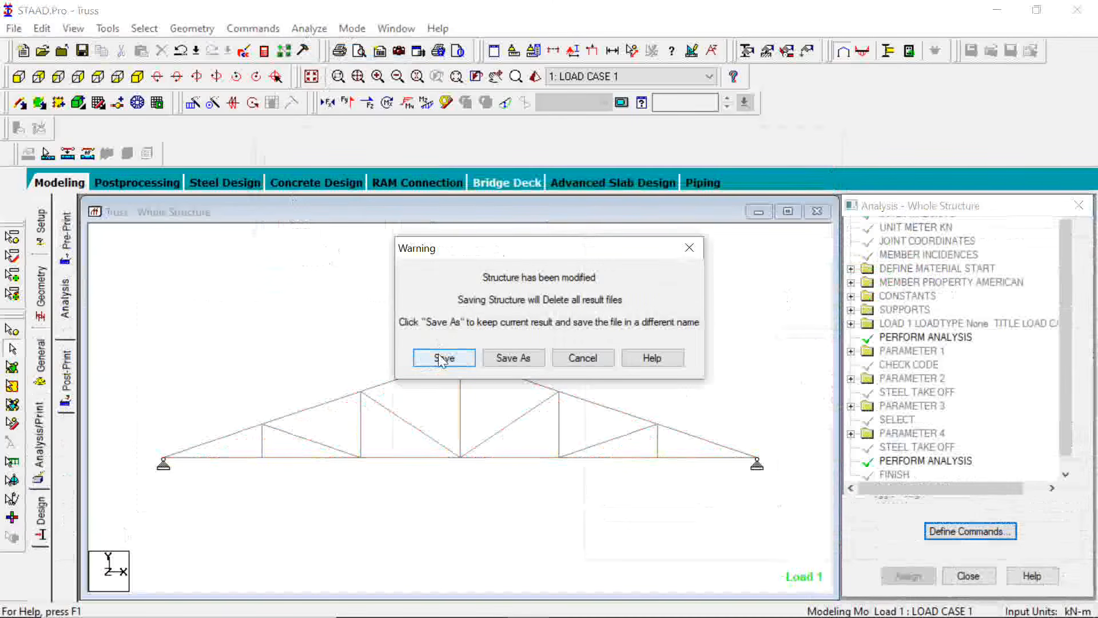
click(444, 358)
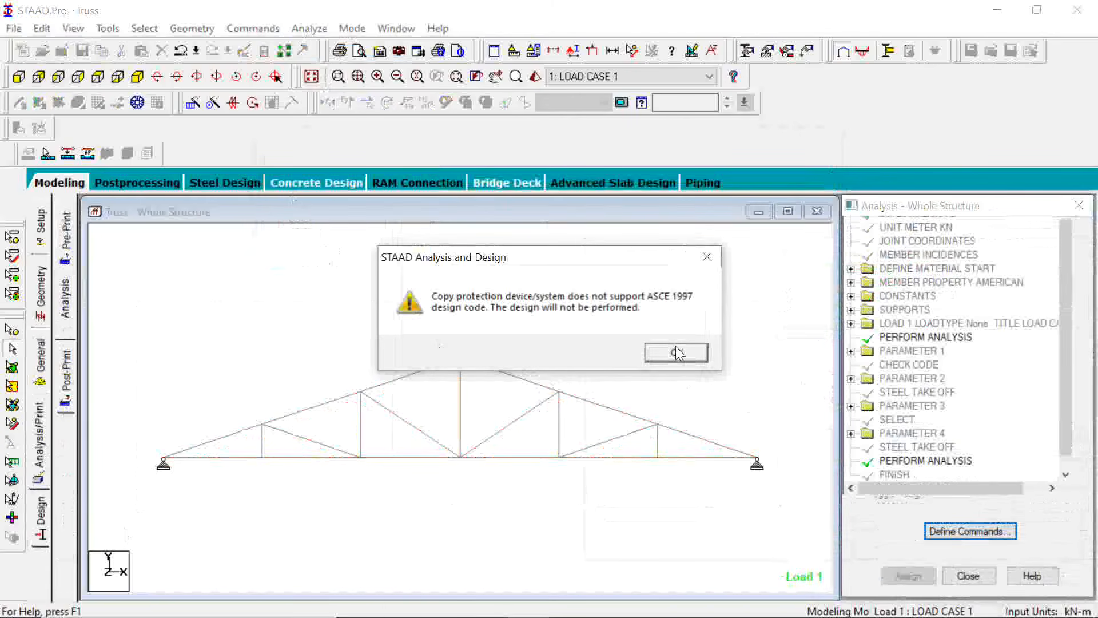
click(677, 352)
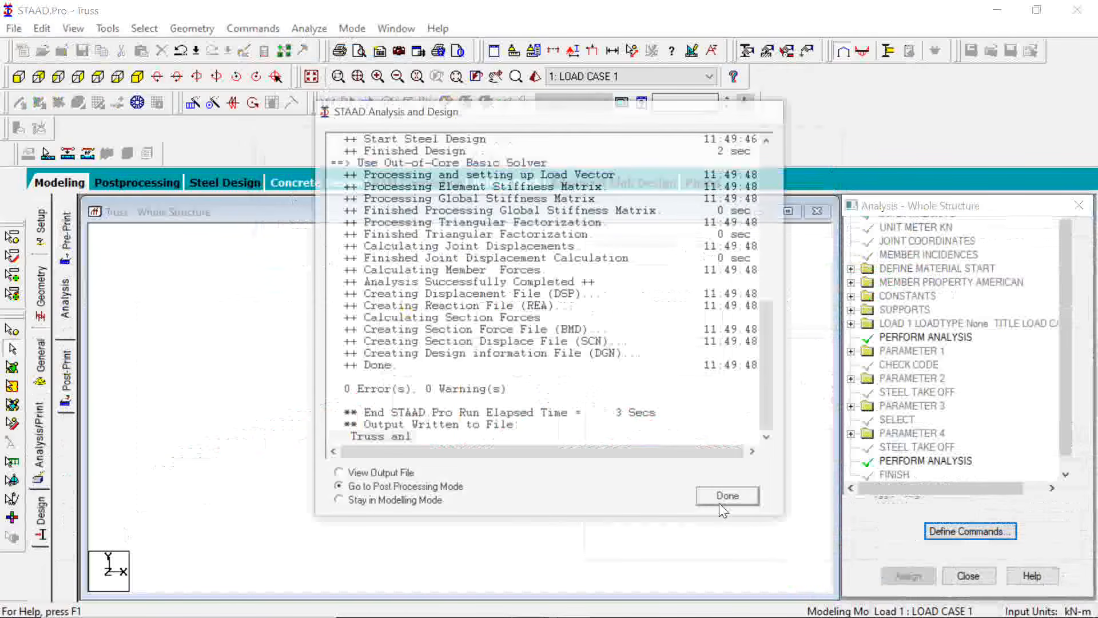
click(720, 503)
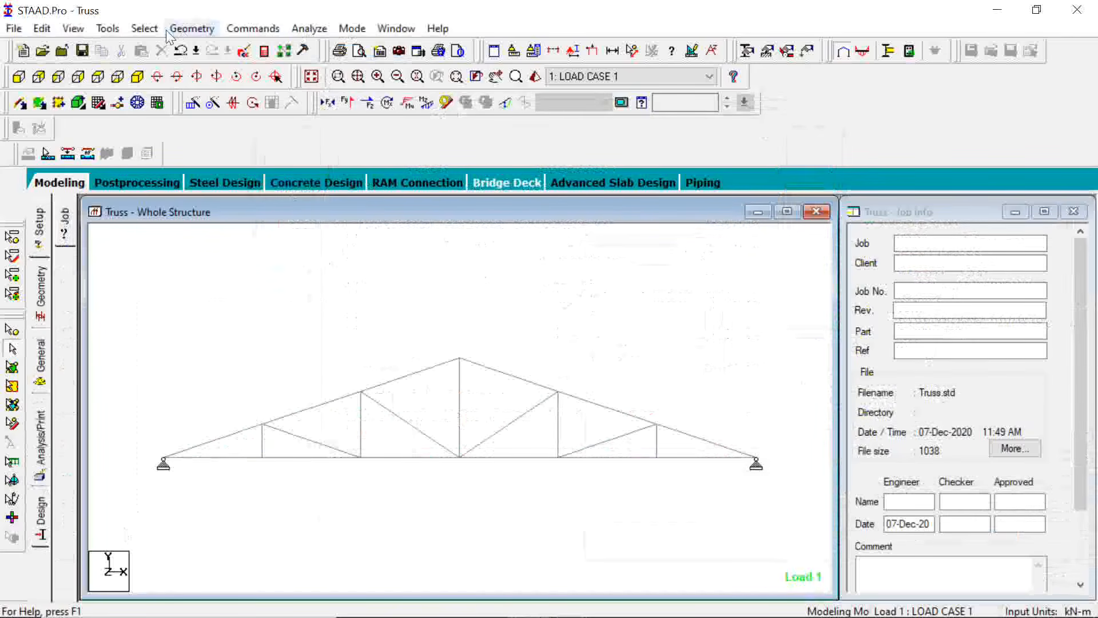
Select all failed beams in the truss by specification to check the design results
click(144, 28)
mouse_move(268, 556)
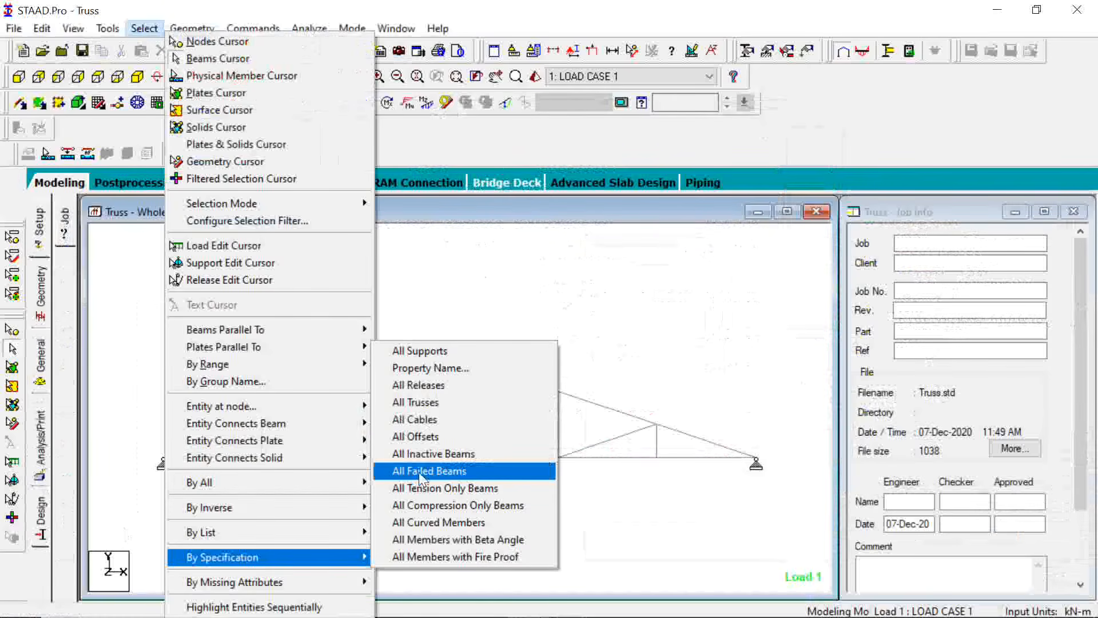
click(421, 471)
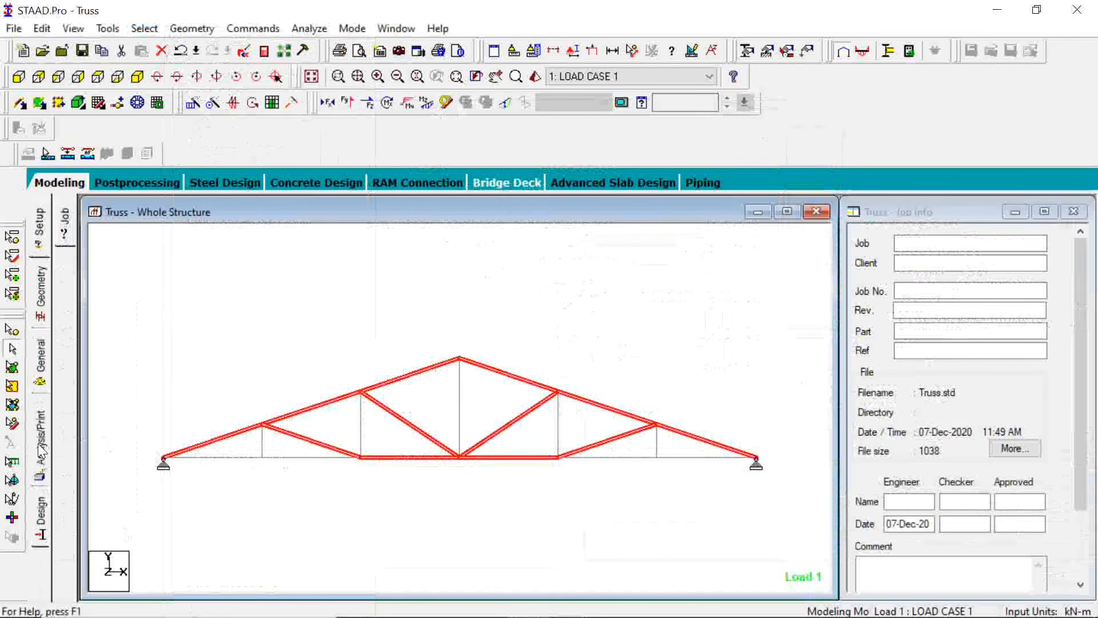
Review the truss members' assigned section and the available angle sections in the property list, from L40406 to L35354
click(41, 360)
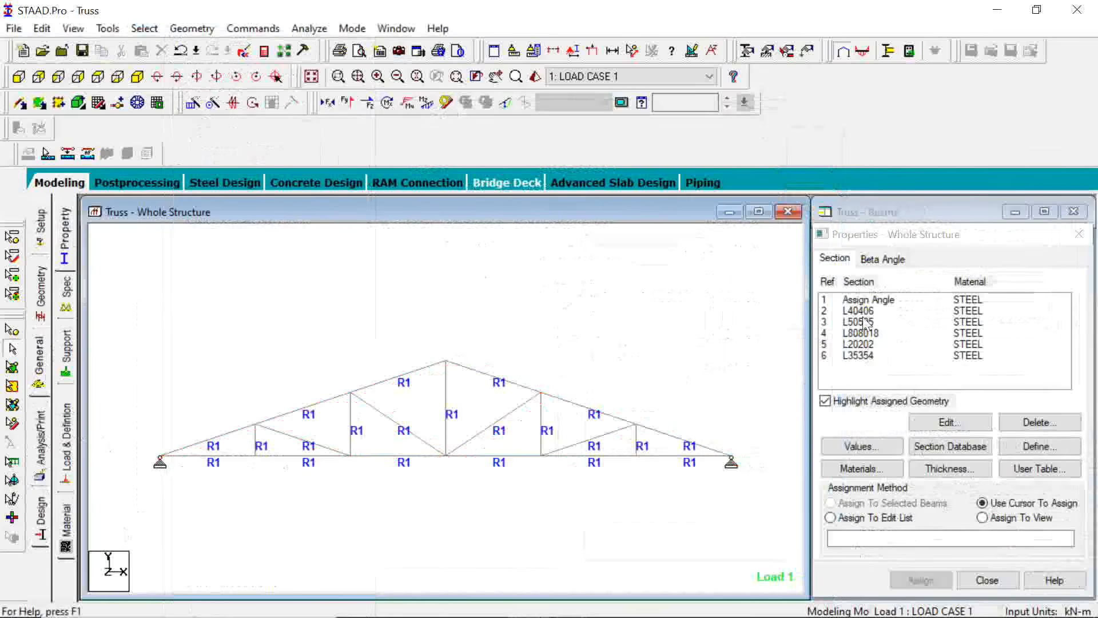
click(859, 356)
click(858, 344)
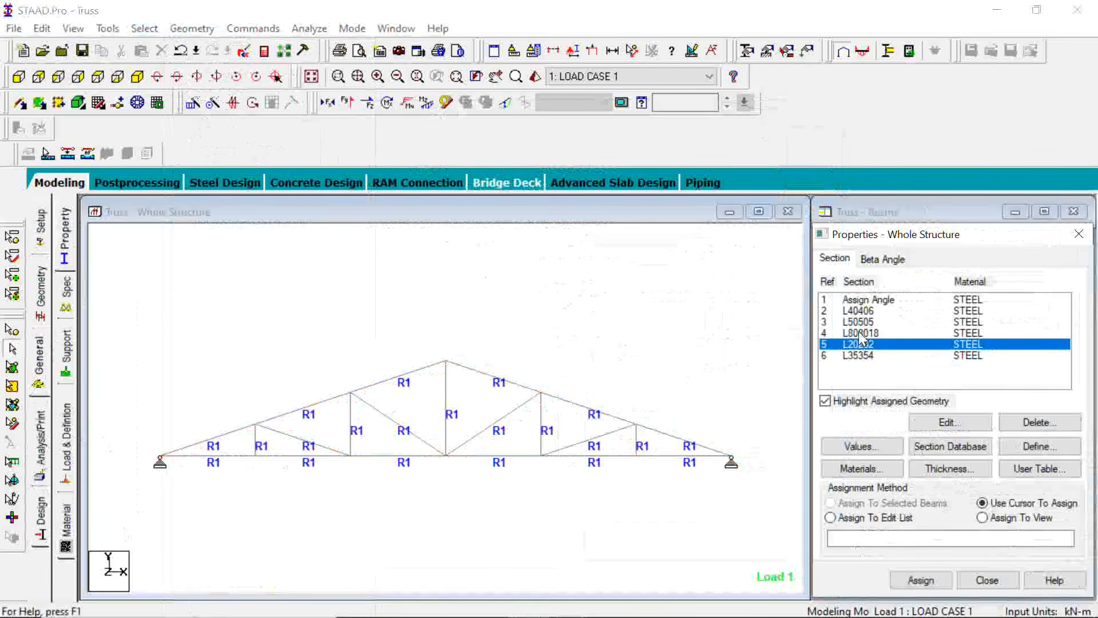
click(857, 332)
click(857, 320)
click(858, 311)
click(857, 322)
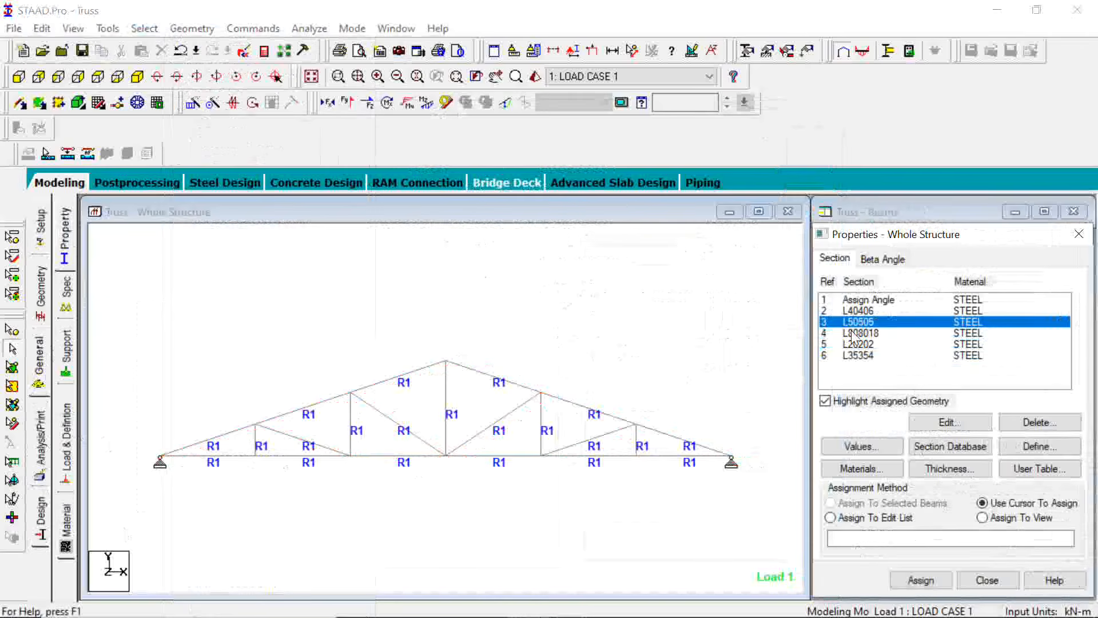
click(856, 333)
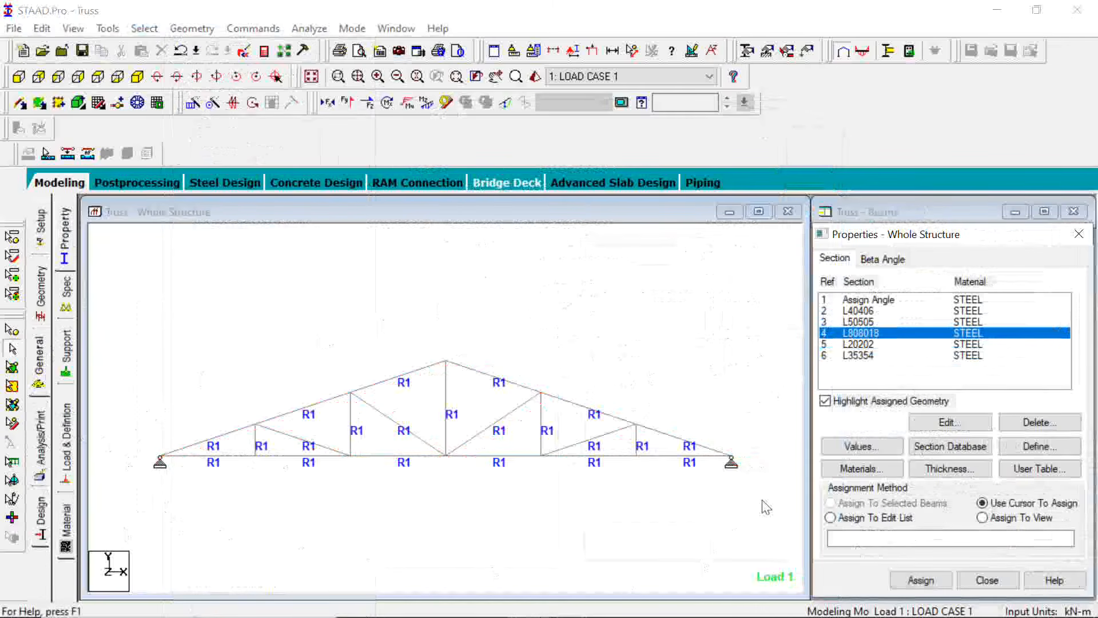
click(866, 344)
click(867, 355)
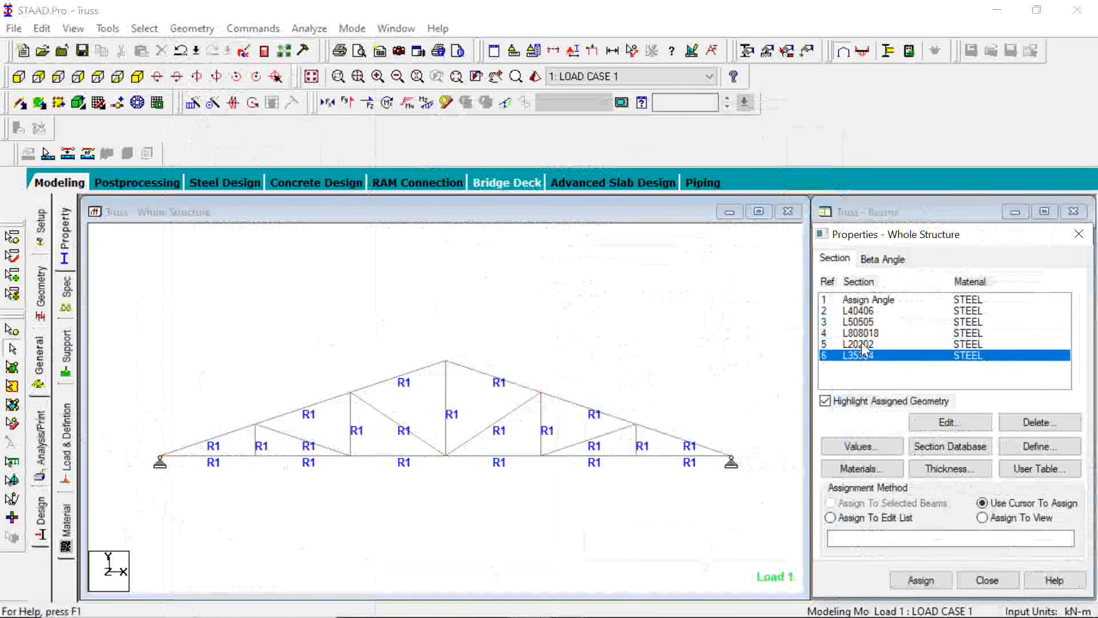
Assign section L808018 to all truss members, agree to delete the old result files, and clear the selection
click(867, 337)
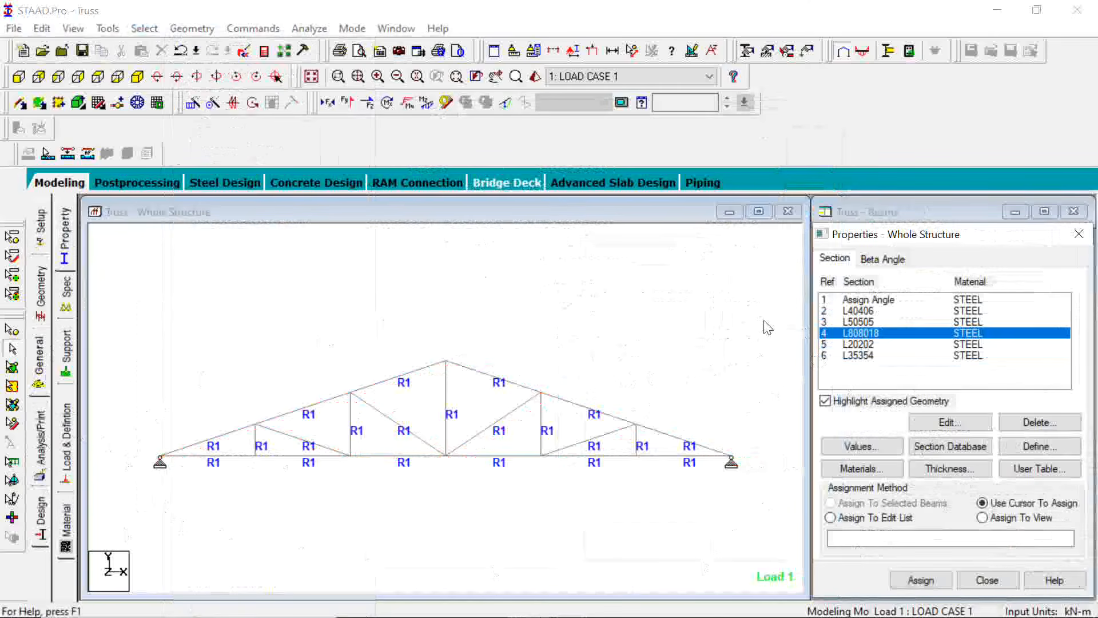
click(145, 503)
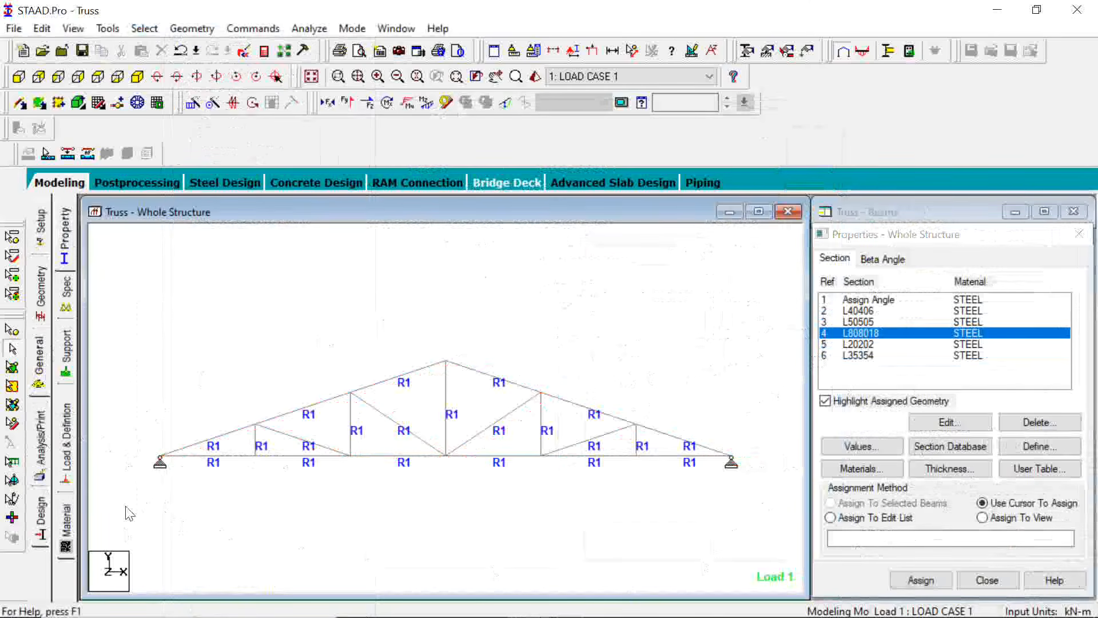
key(ctrl+a)
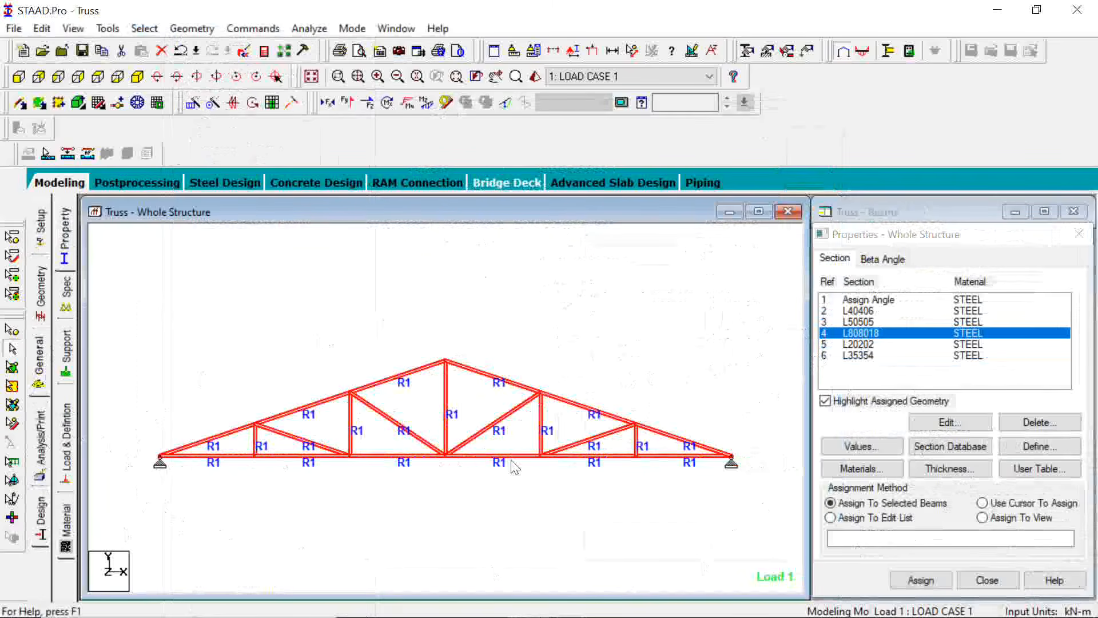
click(918, 580)
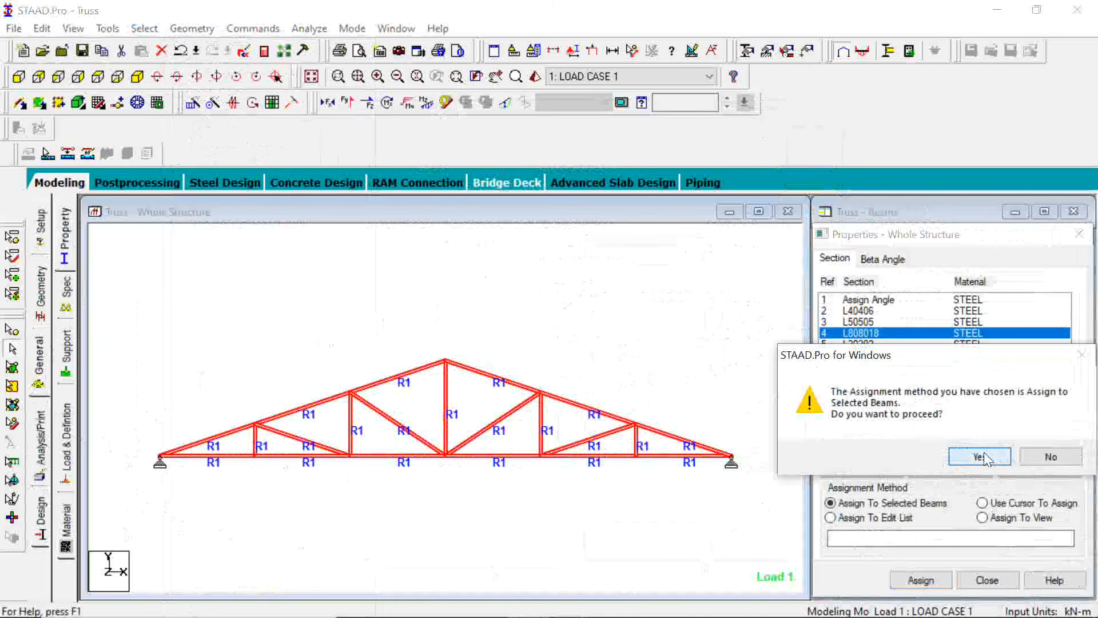
click(979, 457)
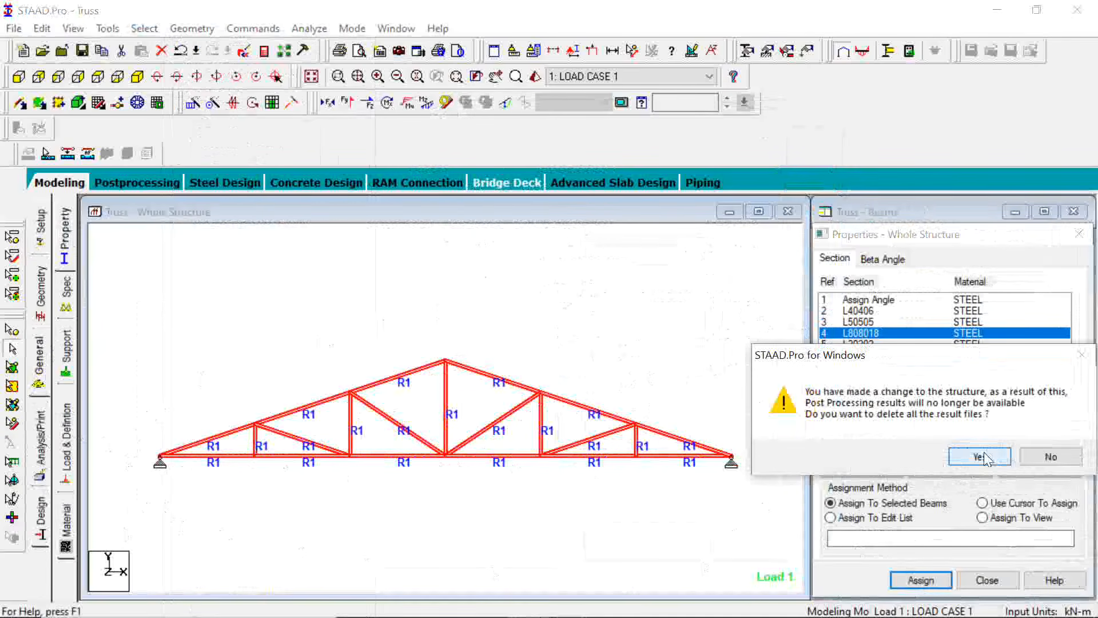
click(984, 455)
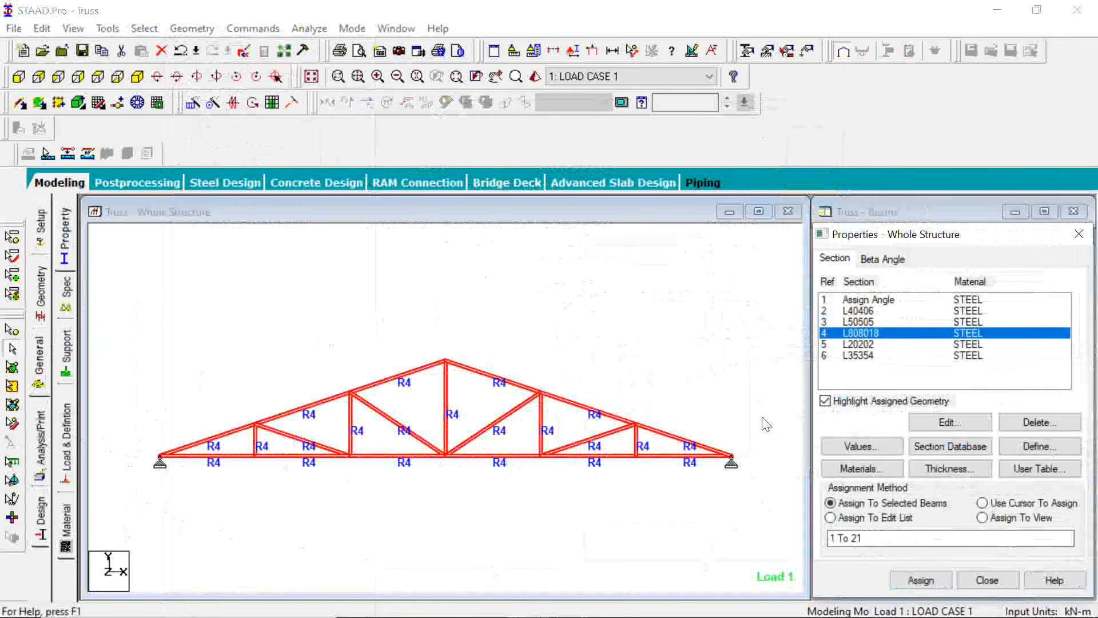
click(767, 425)
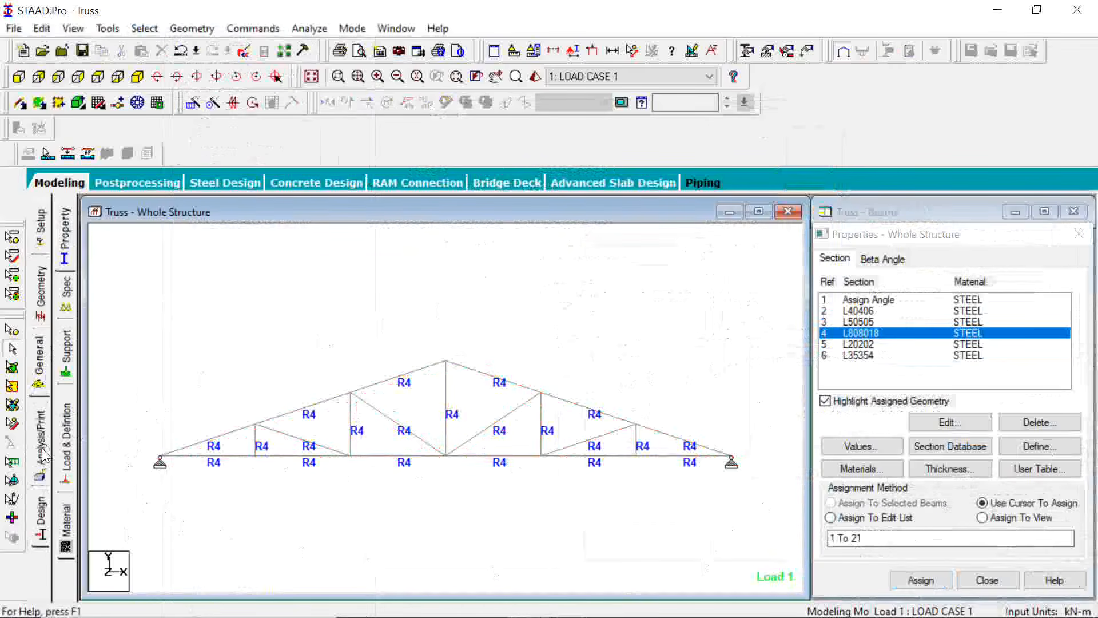
Add another Perform Analysis command with No Print, and rerun the analysis on the saved structure with results set up for LOAD CASE 1
click(42, 455)
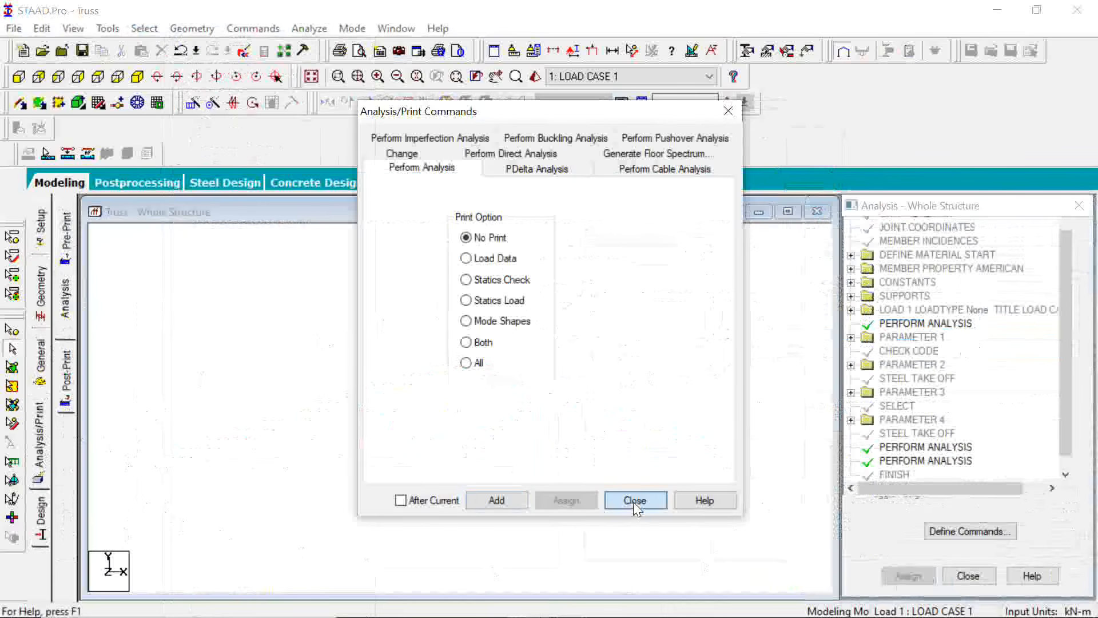
click(634, 500)
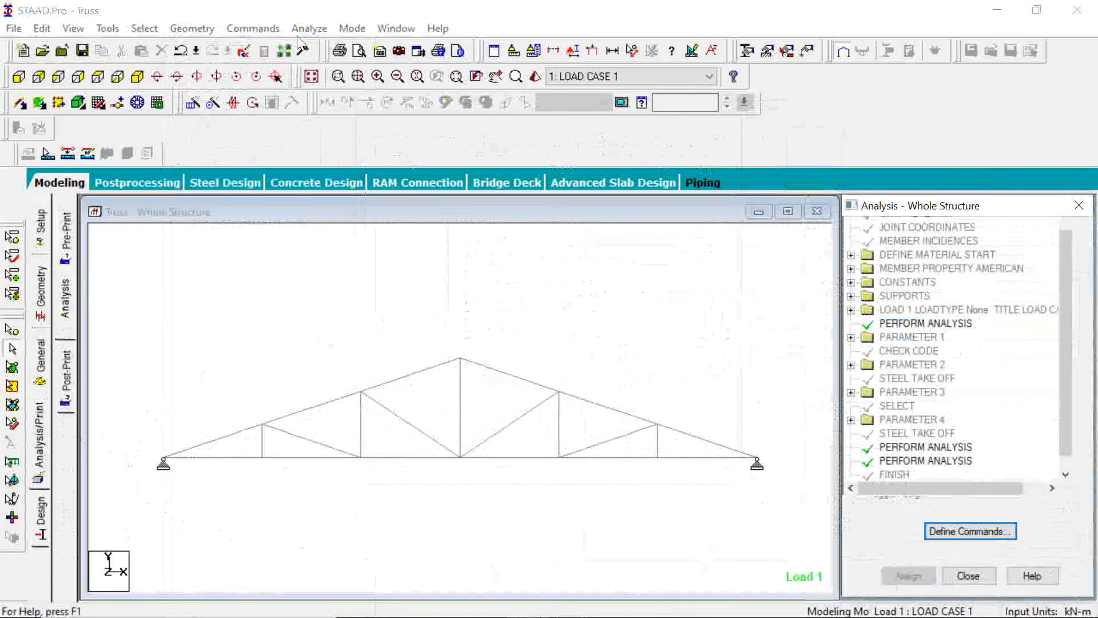
click(304, 50)
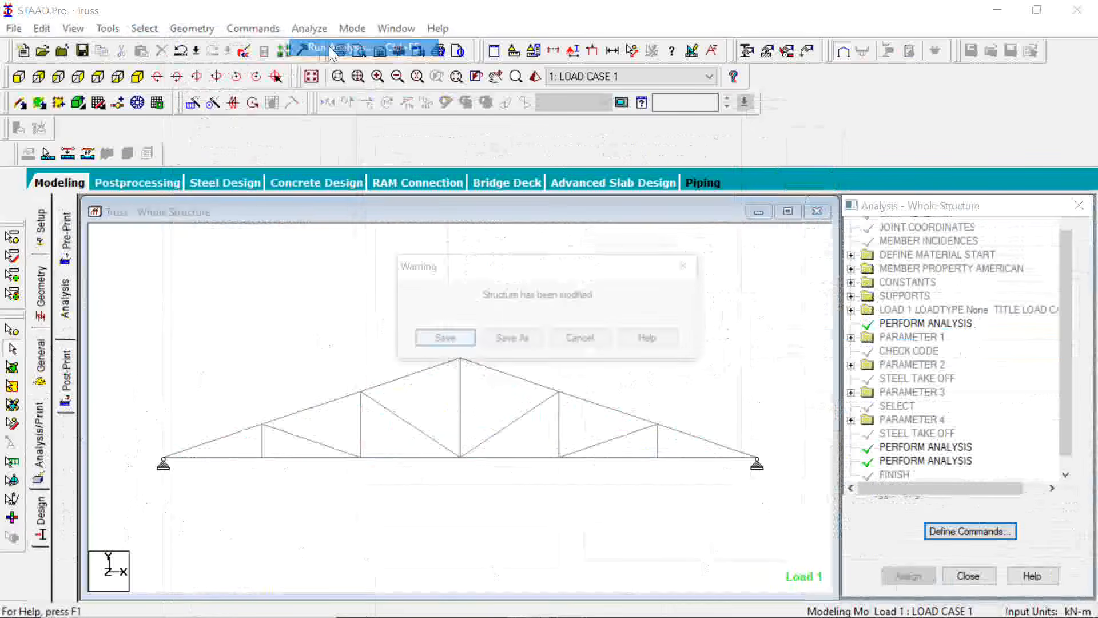
click(446, 341)
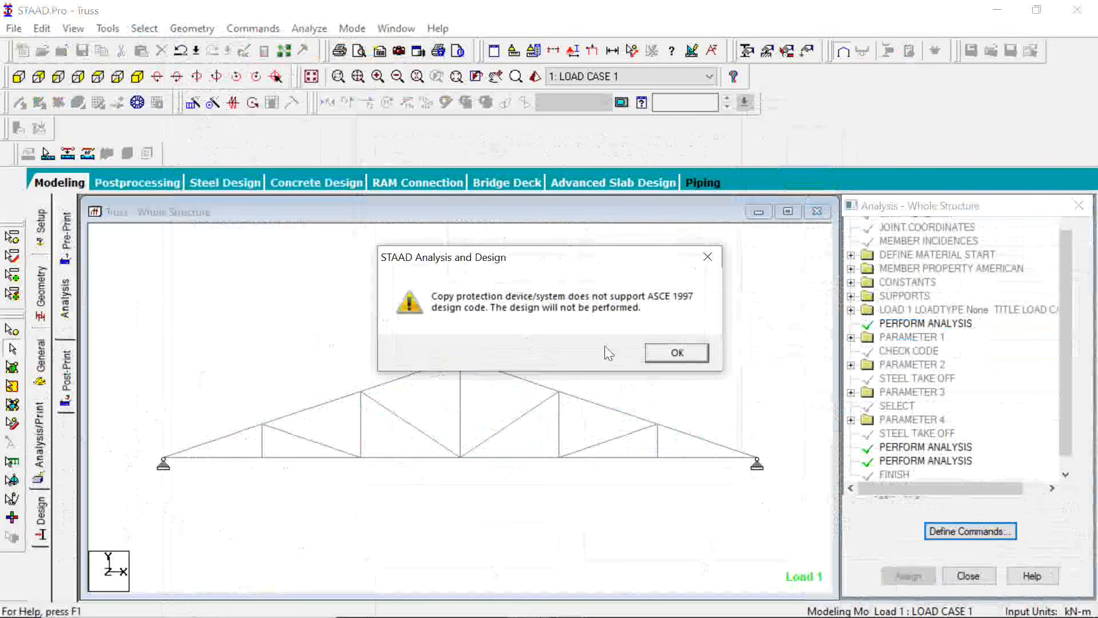
click(672, 353)
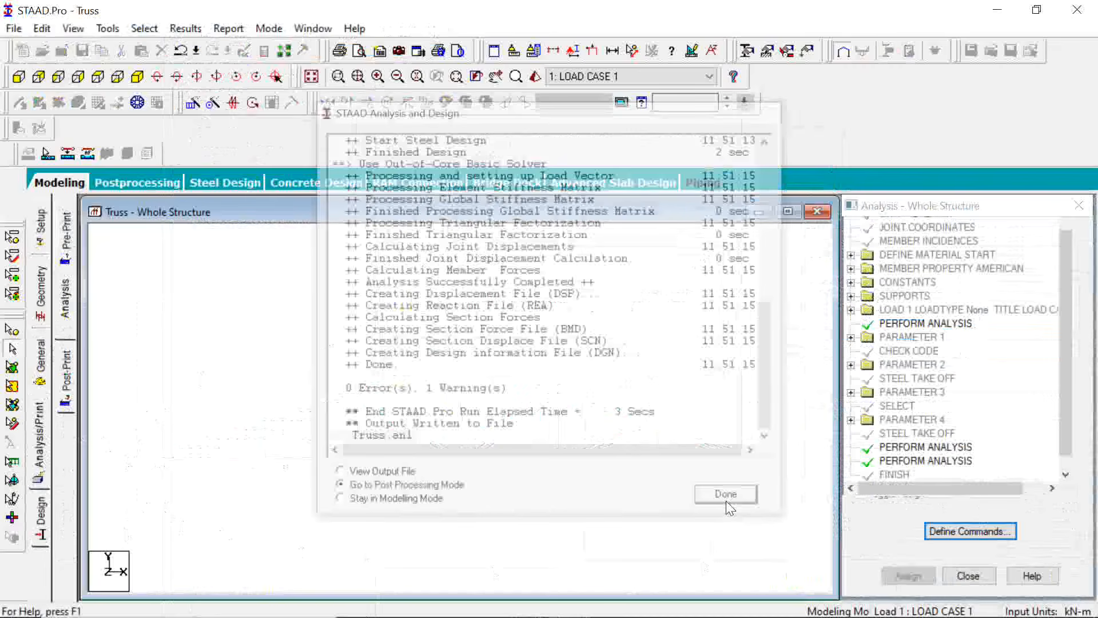
click(726, 498)
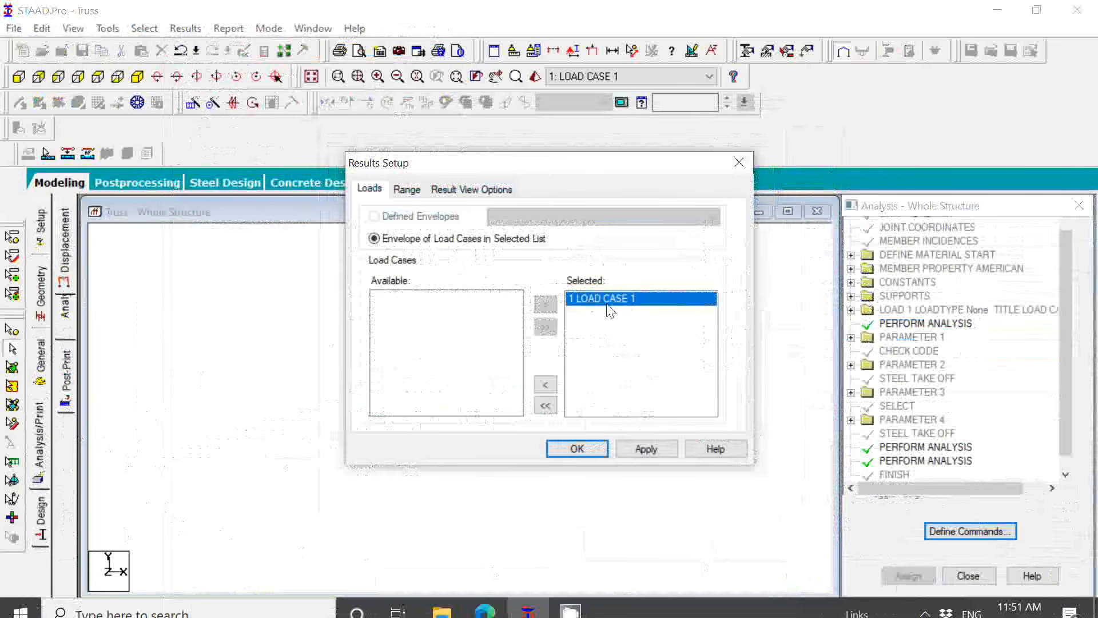
click(586, 452)
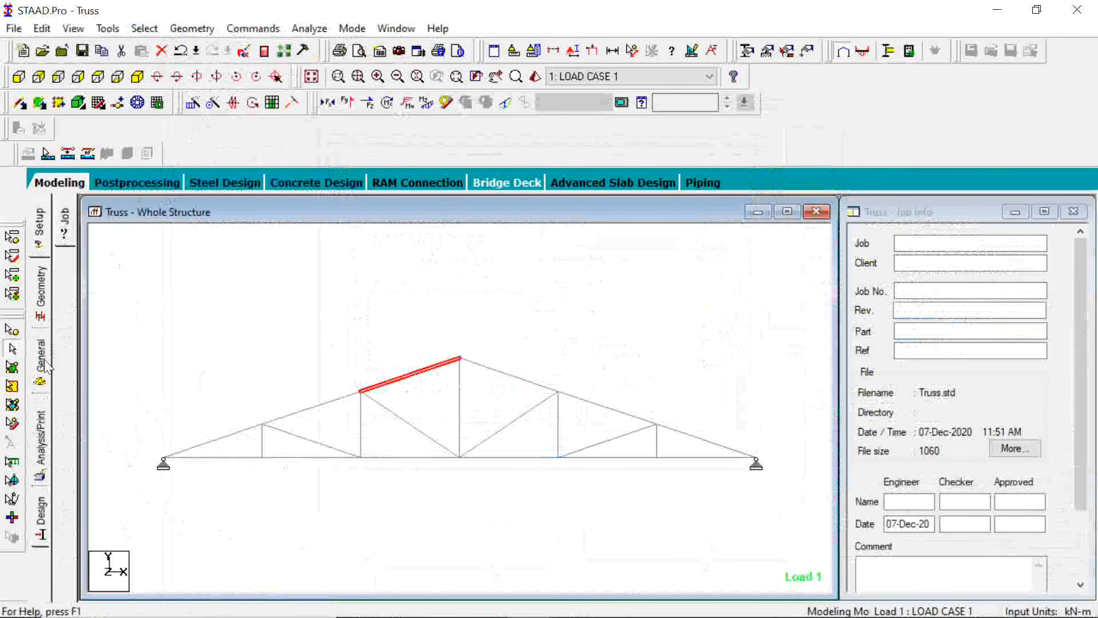
Check the beam details of the top chord member just left of the apex, and select all failed beams by specification
double_click(411, 381)
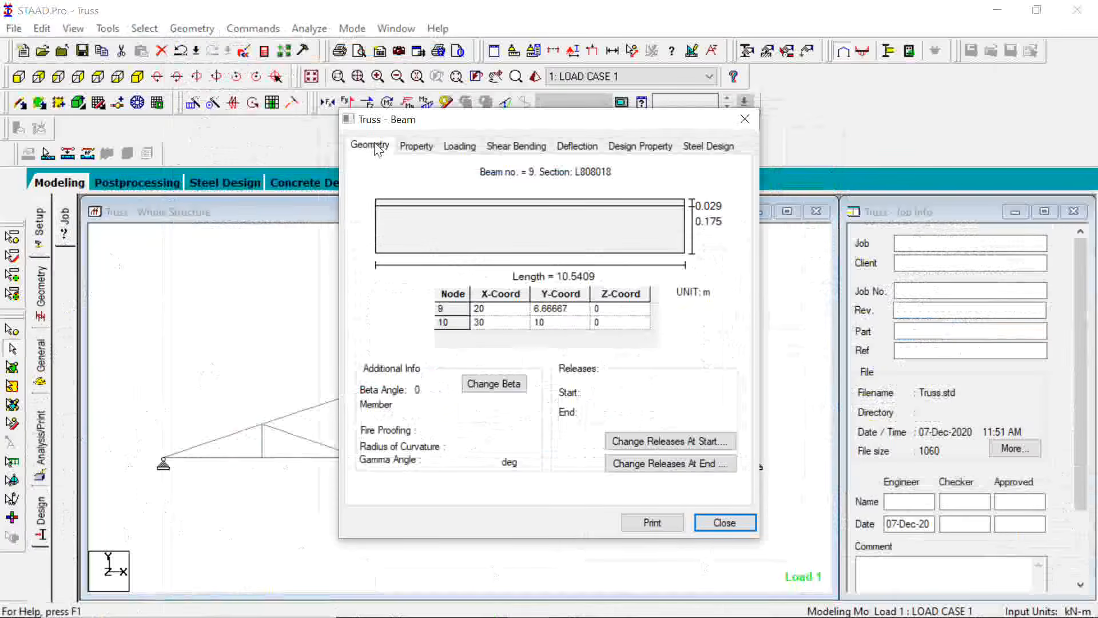
click(745, 119)
click(192, 28)
mouse_move(265, 438)
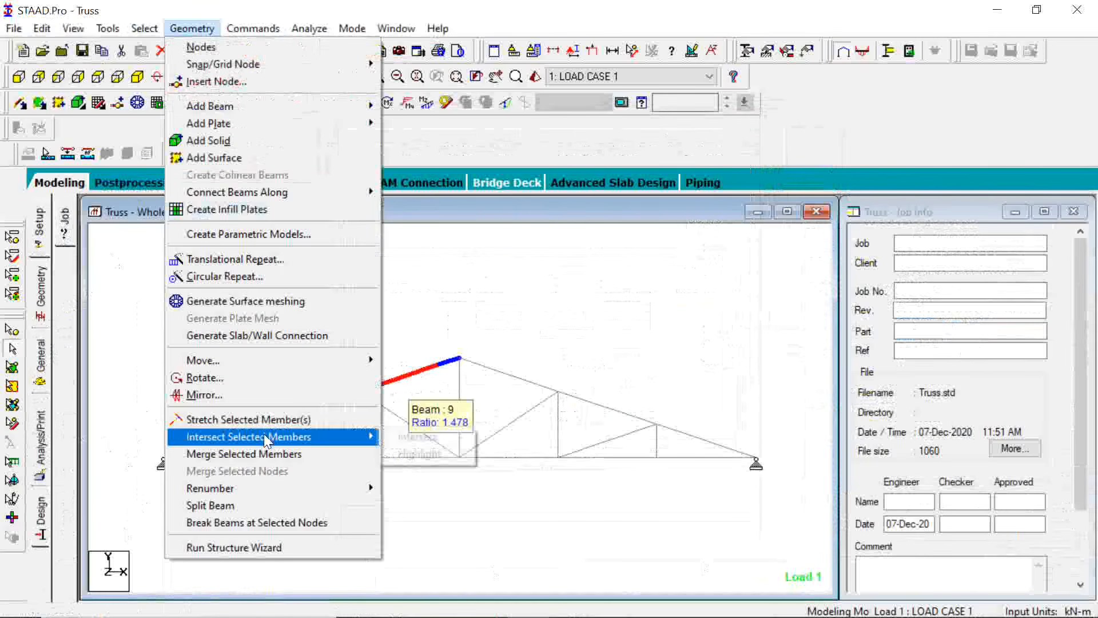
key(Left)
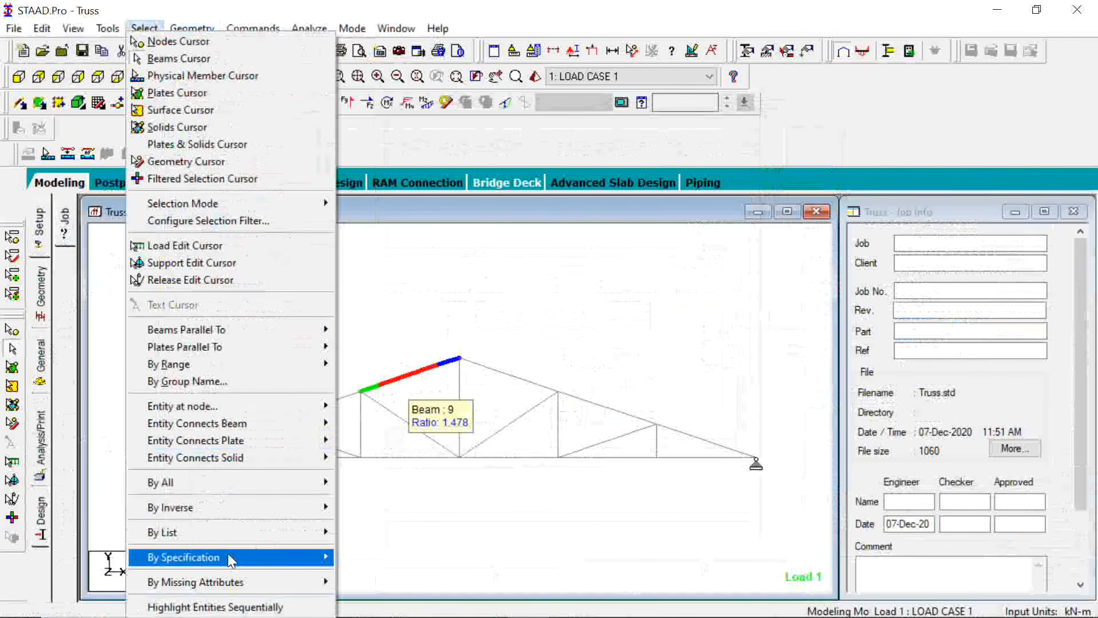
mouse_move(231, 559)
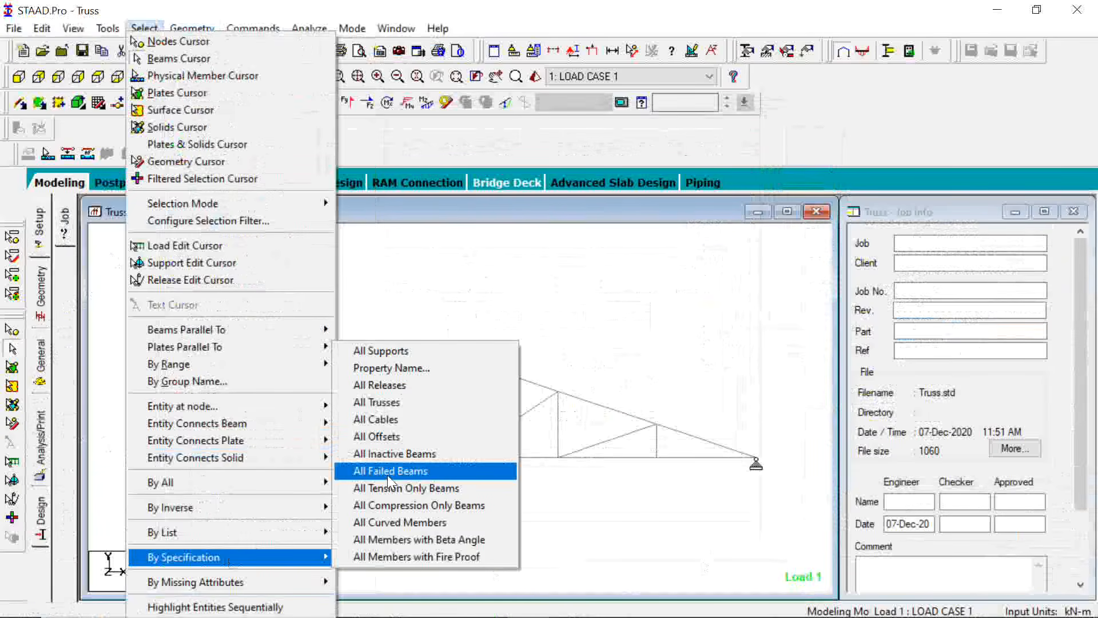
click(388, 476)
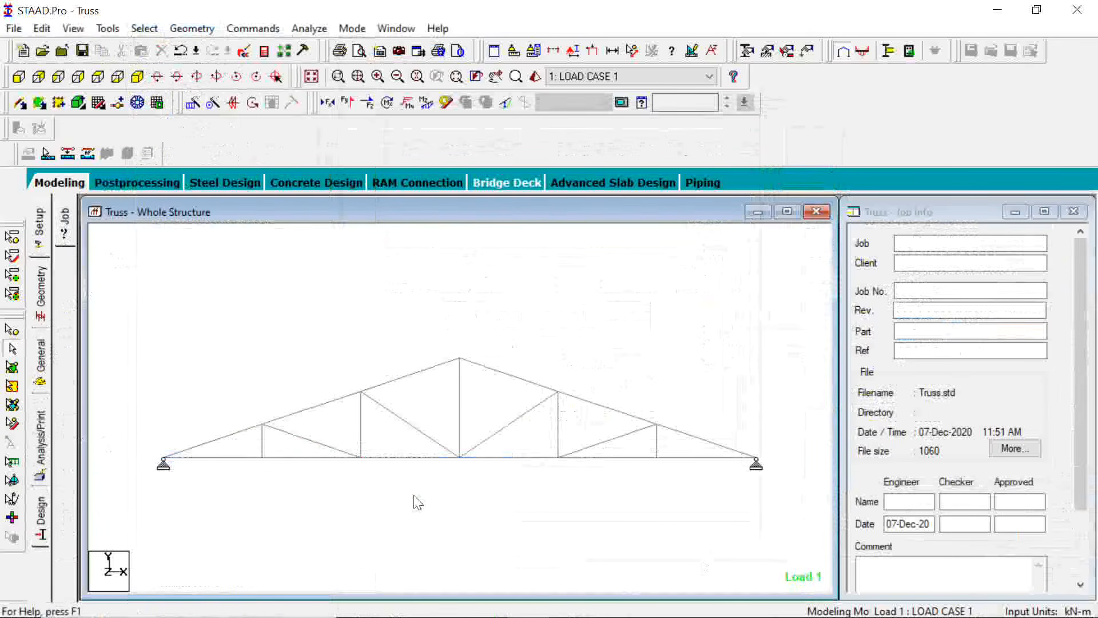
Check the bottom chord member and the diagonal just left of midspan individually, and clear the selection
click(407, 459)
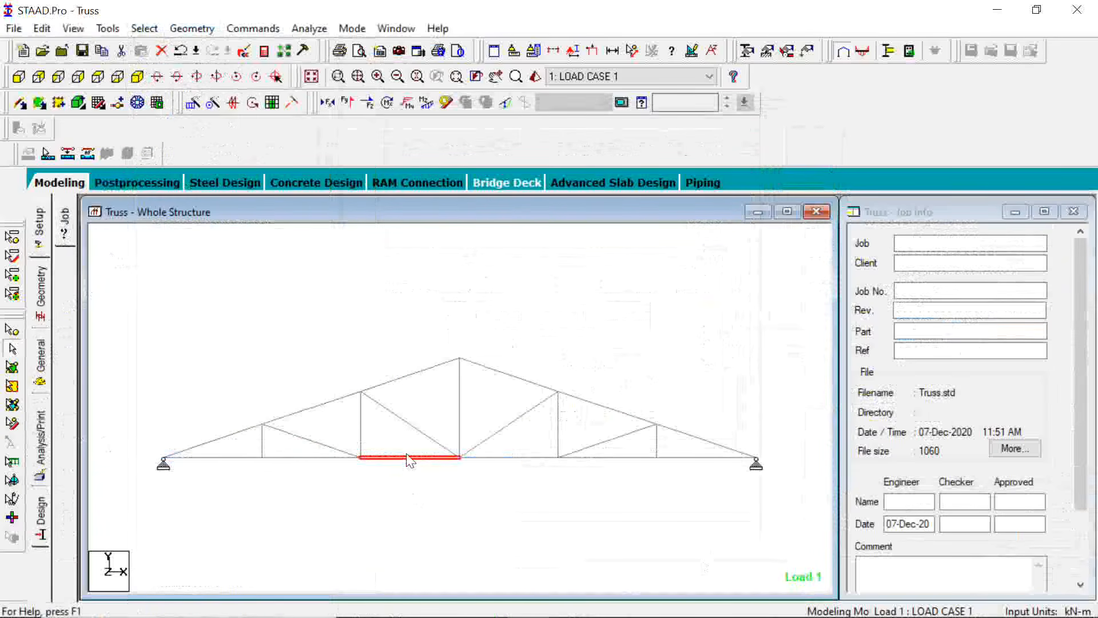
click(403, 421)
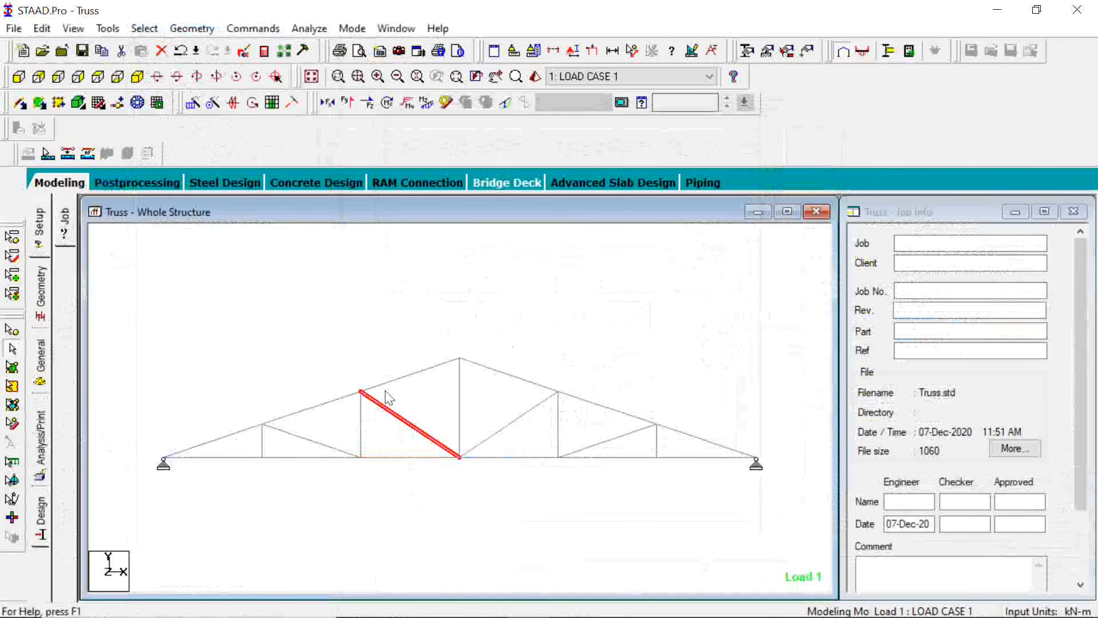
click(419, 343)
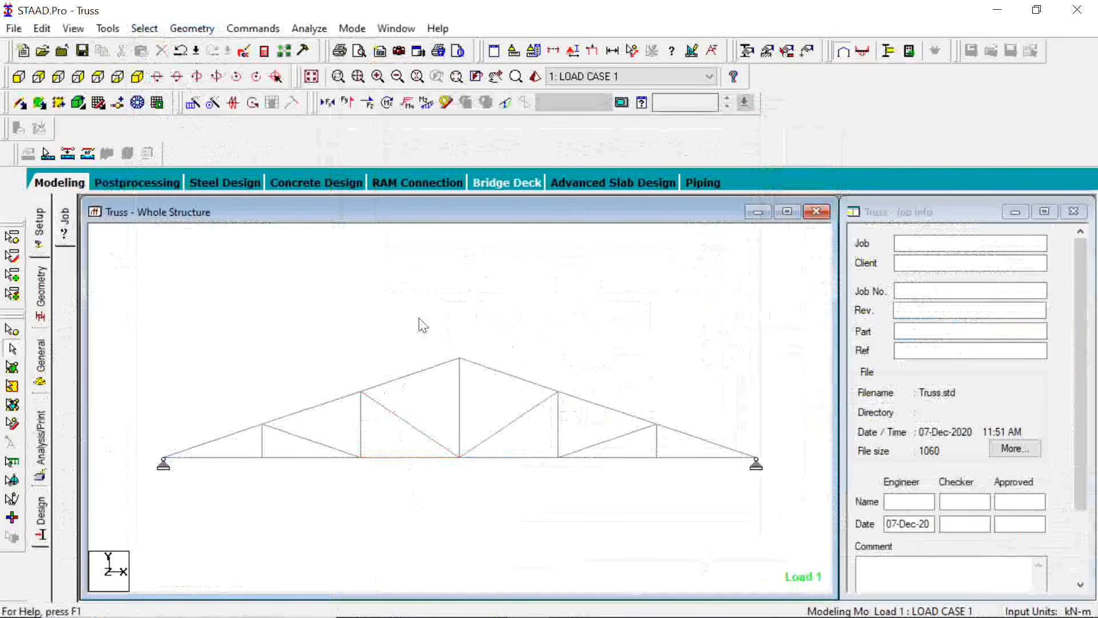
Add the American steel angle L904010 to the section list and assign it to all truss members, agreeing to delete the old result files
click(45, 362)
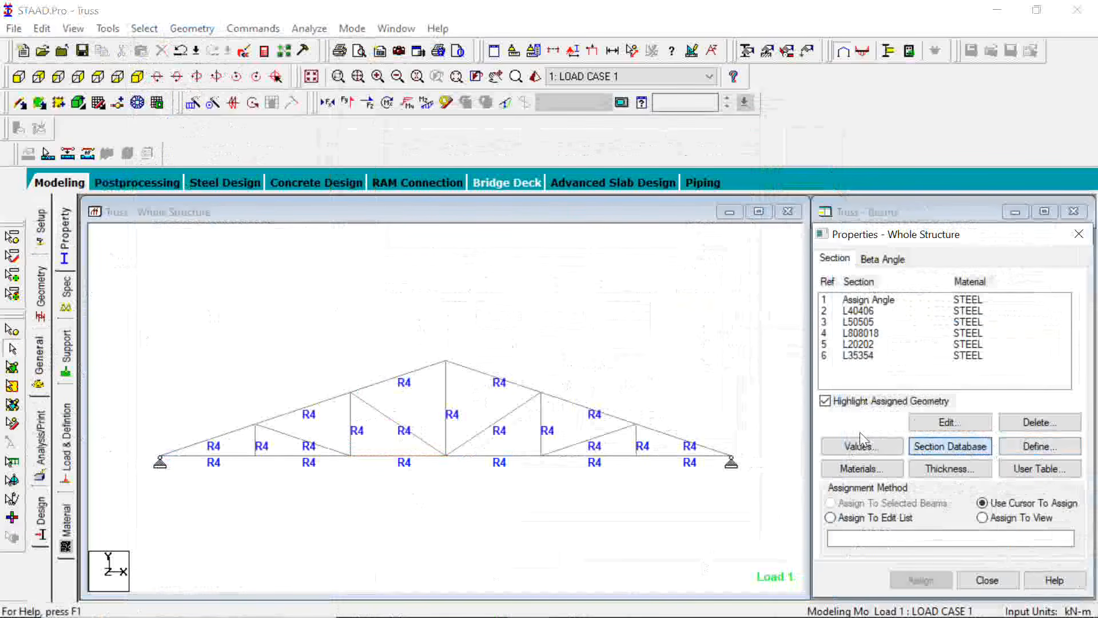
click(949, 447)
click(337, 259)
scroll(515, 258, down, 10)
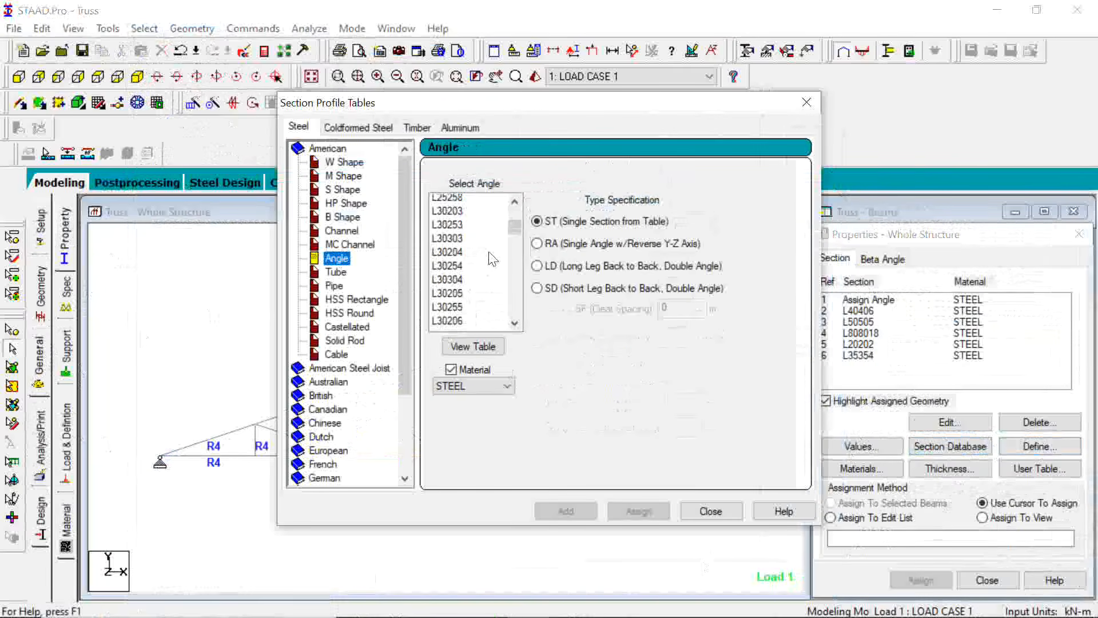
drag(517, 262, 515, 306)
click(450, 311)
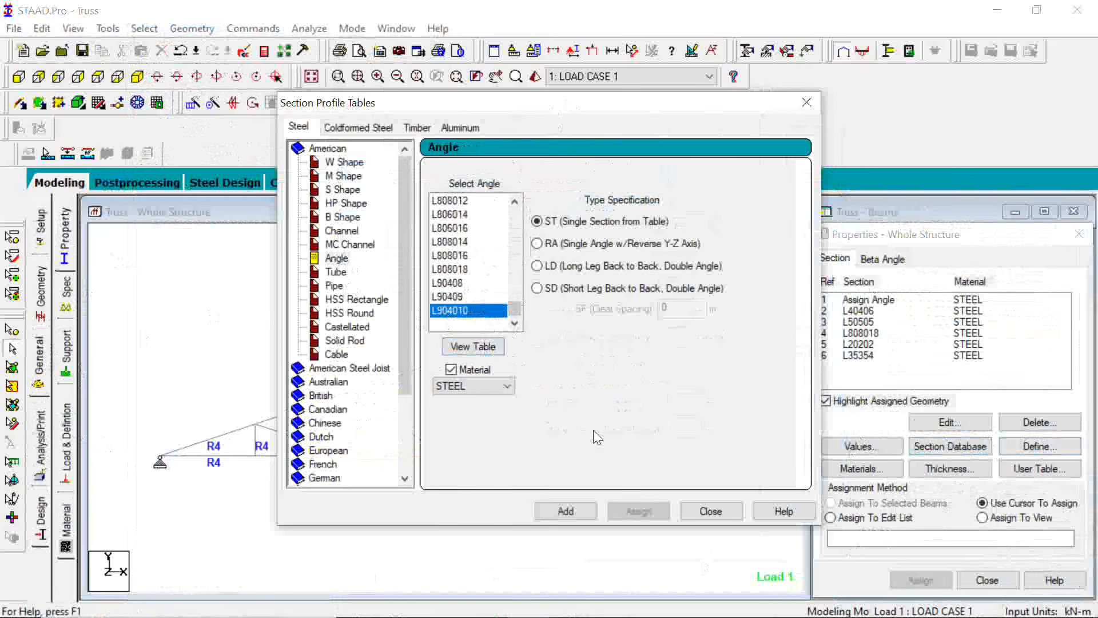
click(581, 517)
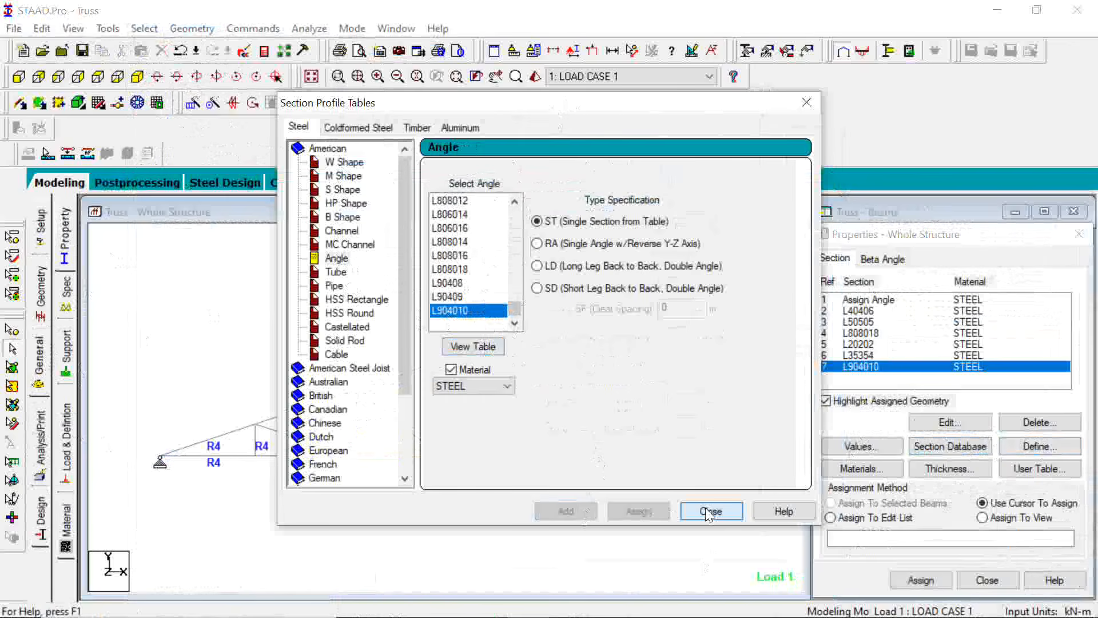
click(709, 511)
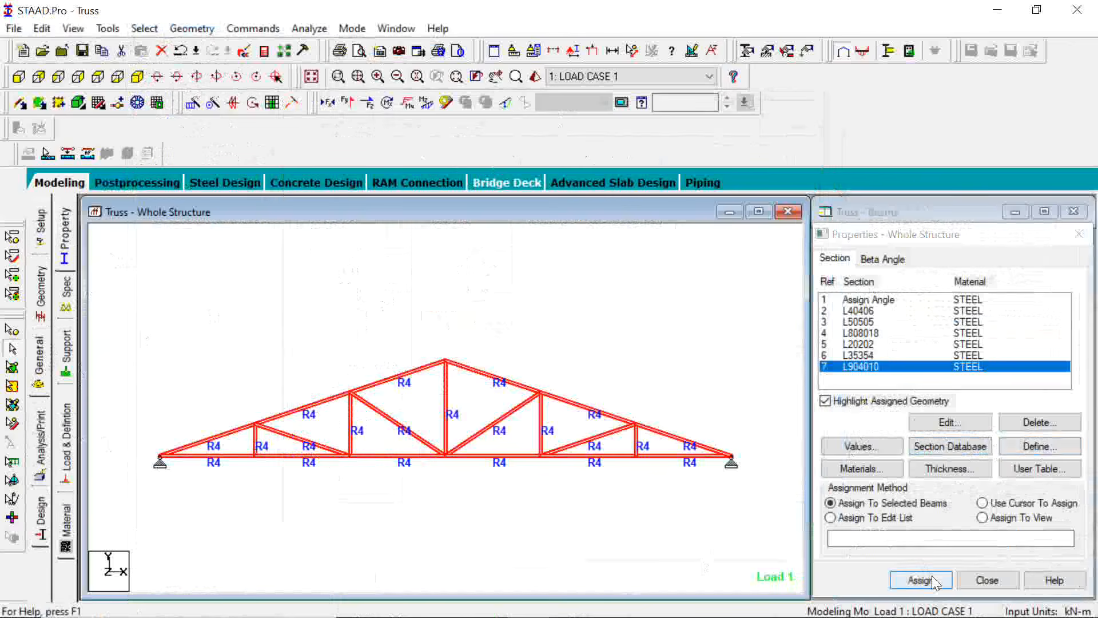
click(933, 581)
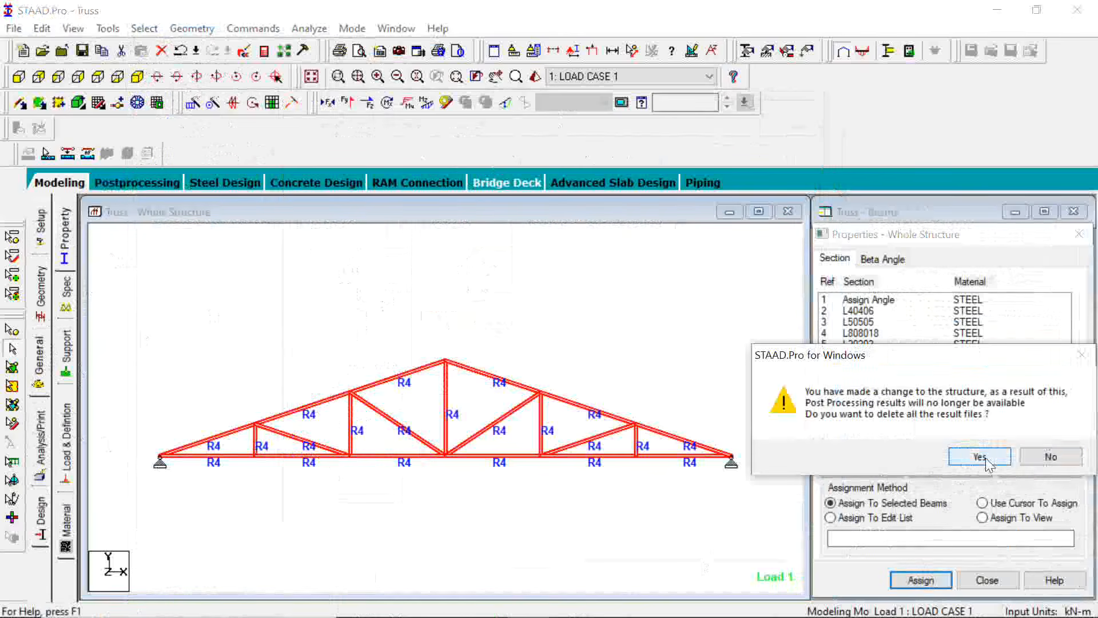
click(986, 457)
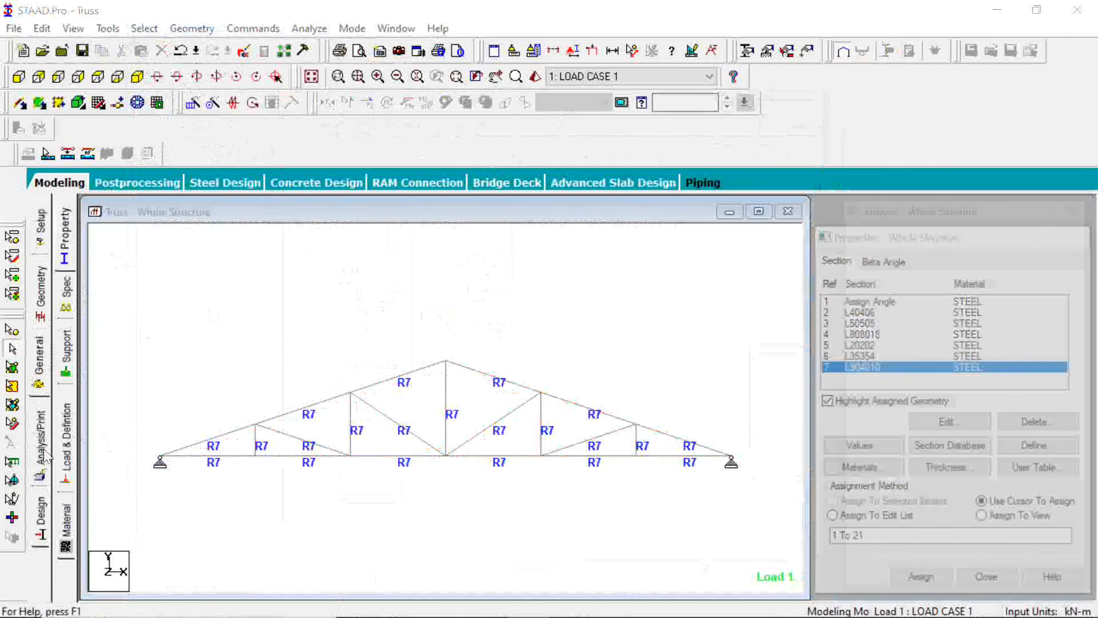
Save the modified structure, rerun the analysis, and select all failed beams by specification
click(309, 29)
click(326, 44)
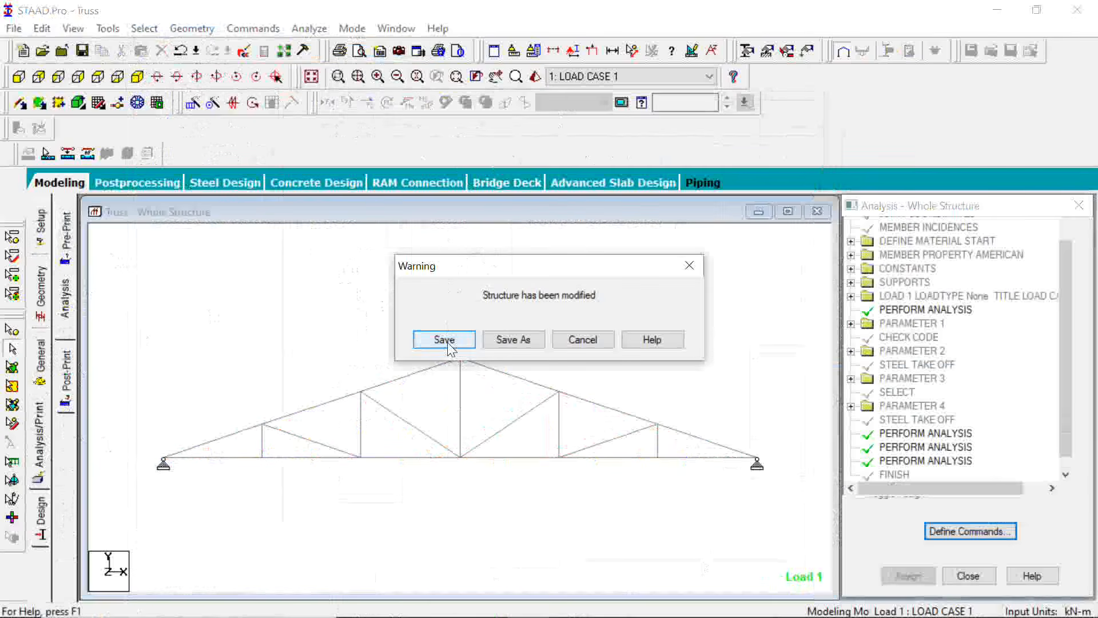
click(444, 340)
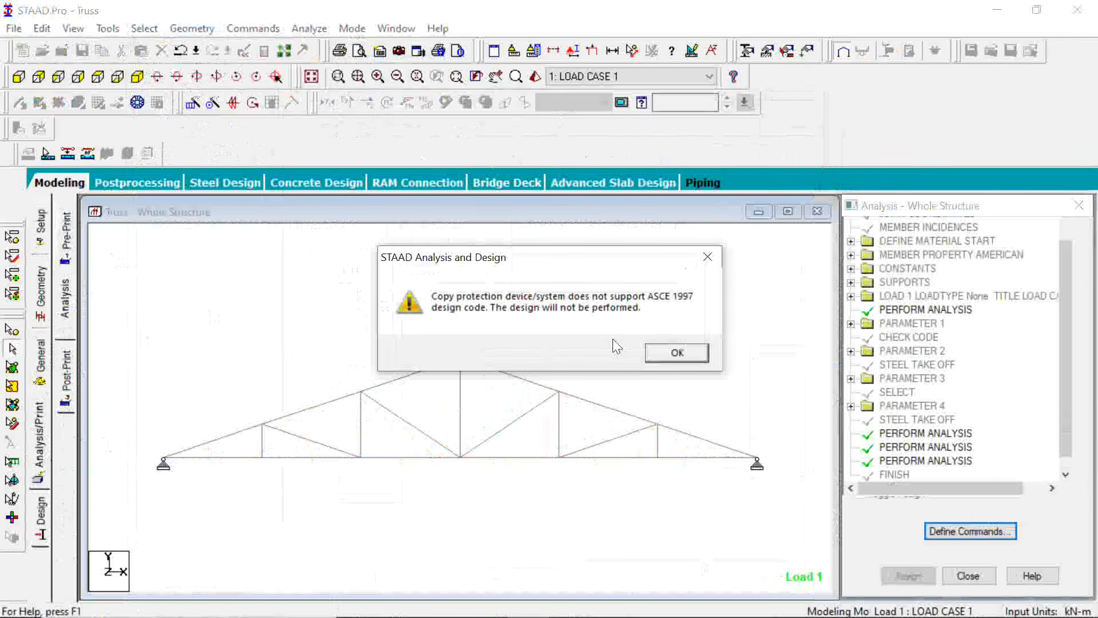
click(674, 354)
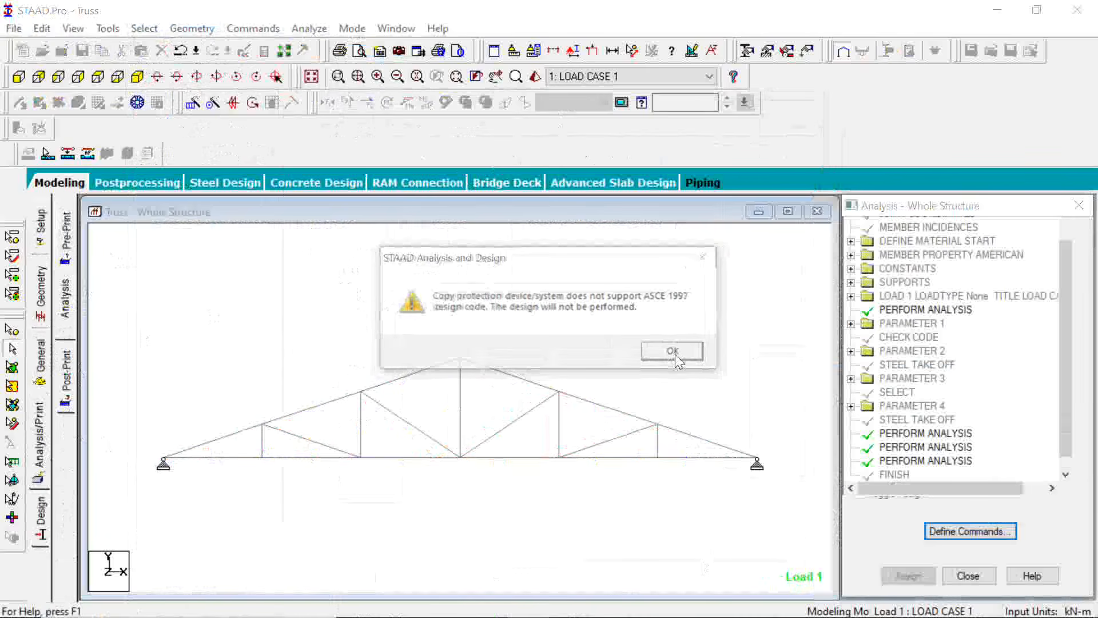
click(673, 351)
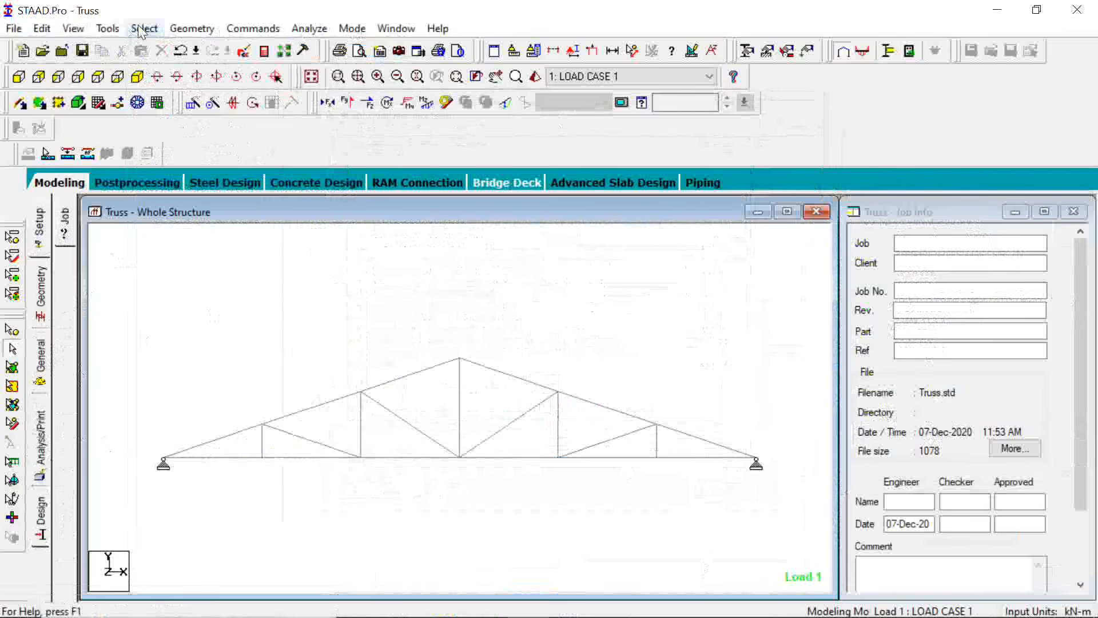
click(142, 29)
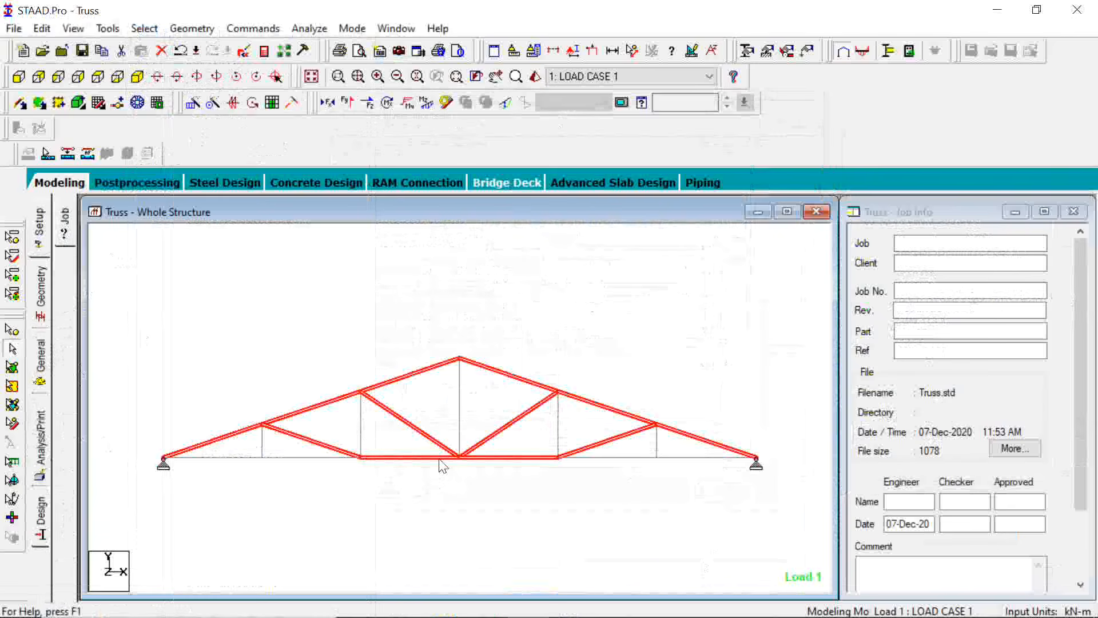
Examine the American channel, tube, pipe, solid rod and W shape section tables for alternative member sections
click(39, 366)
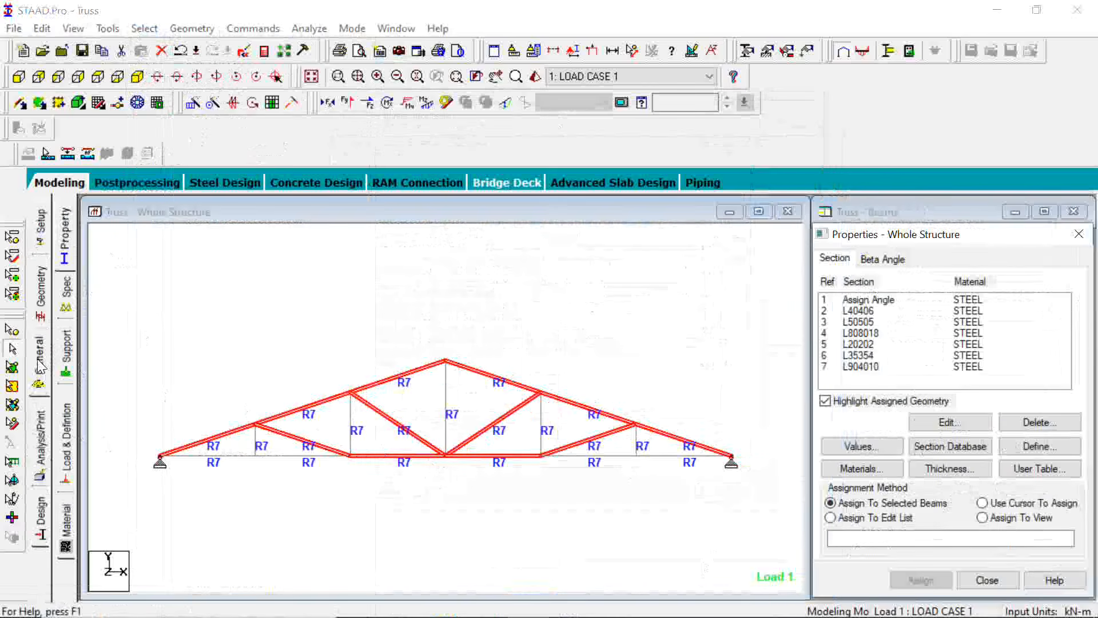
click(963, 447)
click(342, 231)
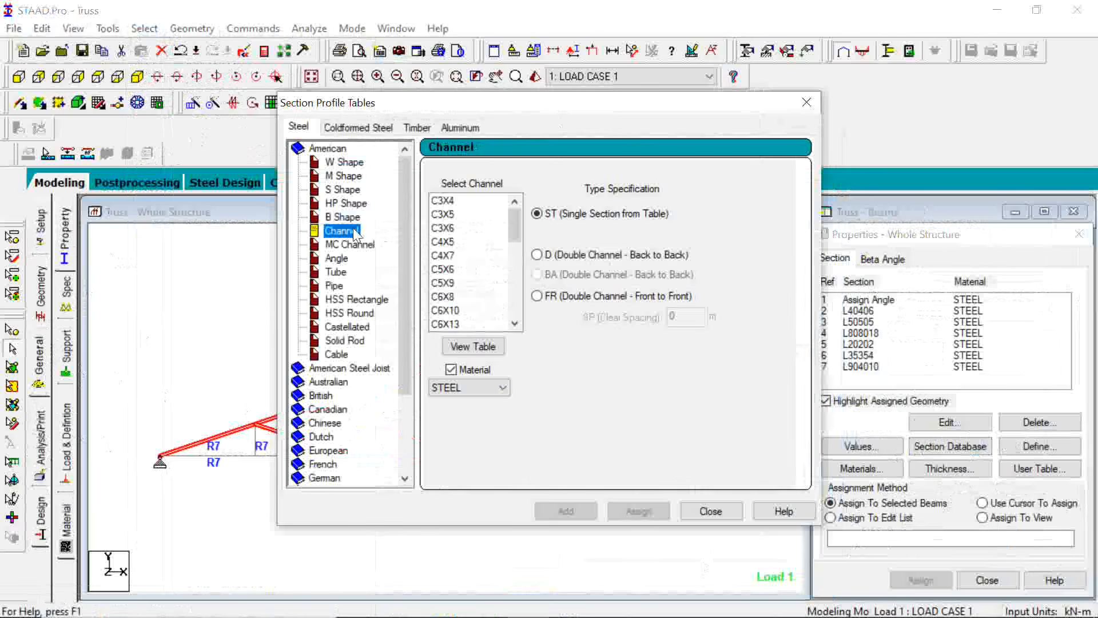
scroll(495, 248, down, 7)
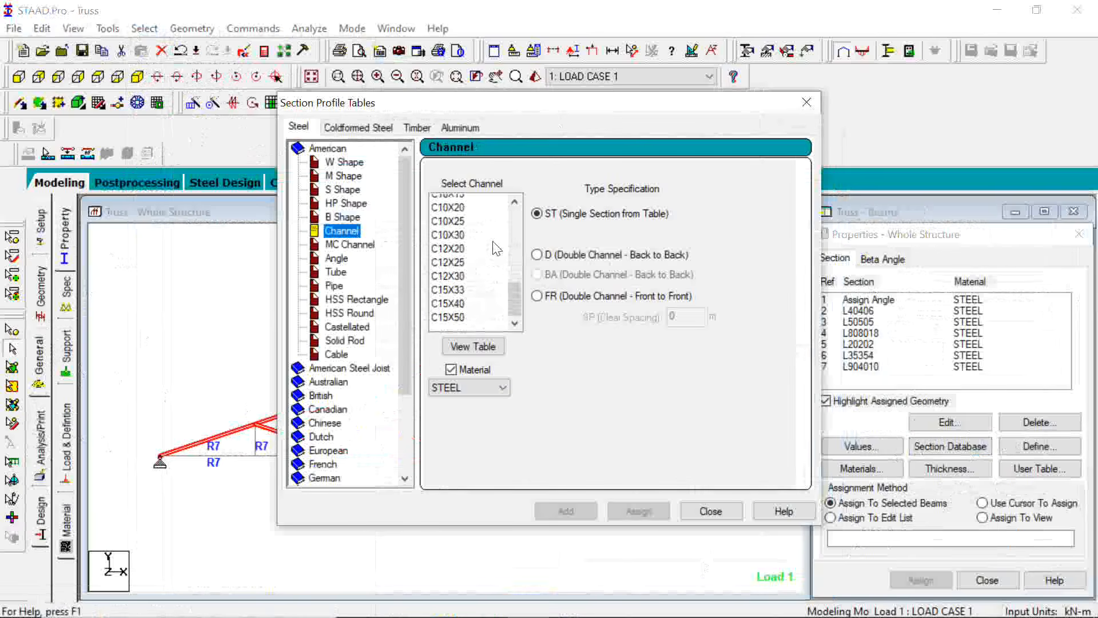
click(338, 271)
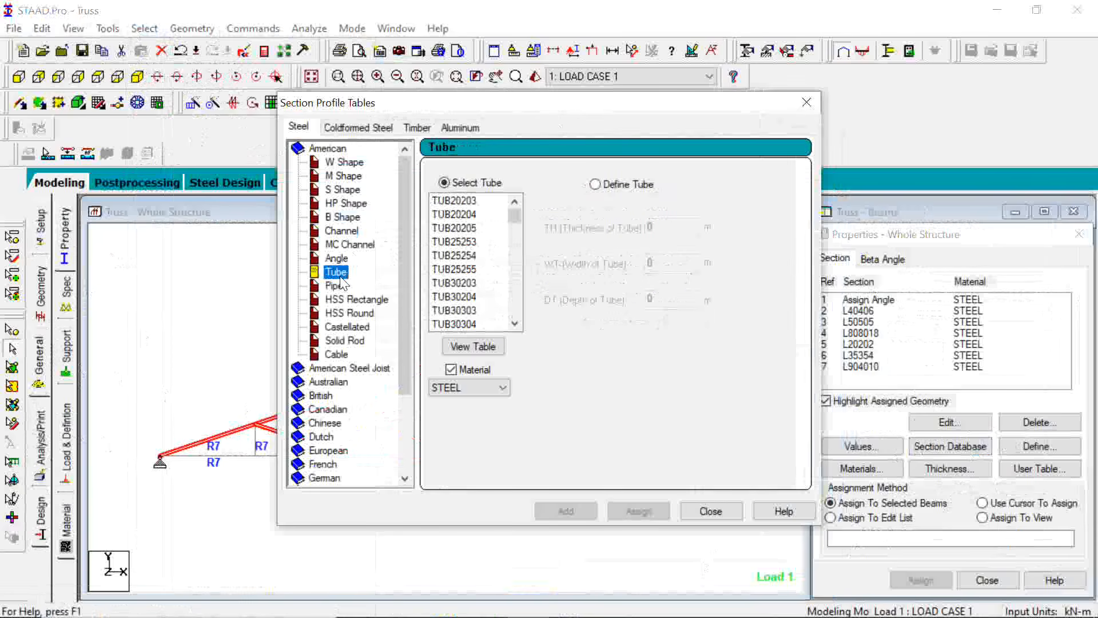
click(335, 286)
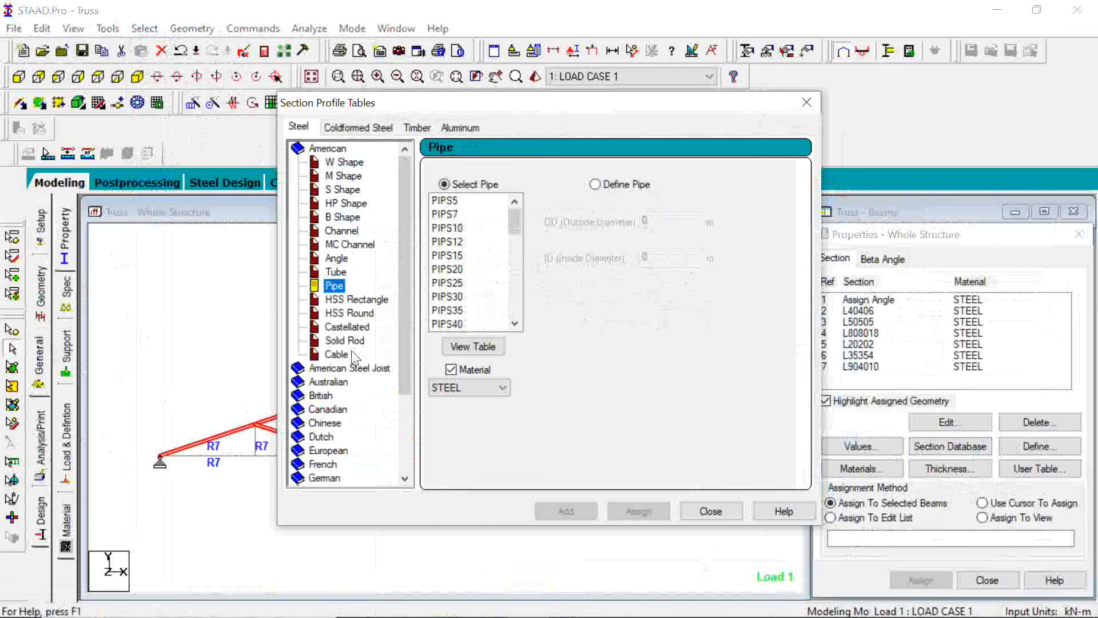
click(345, 340)
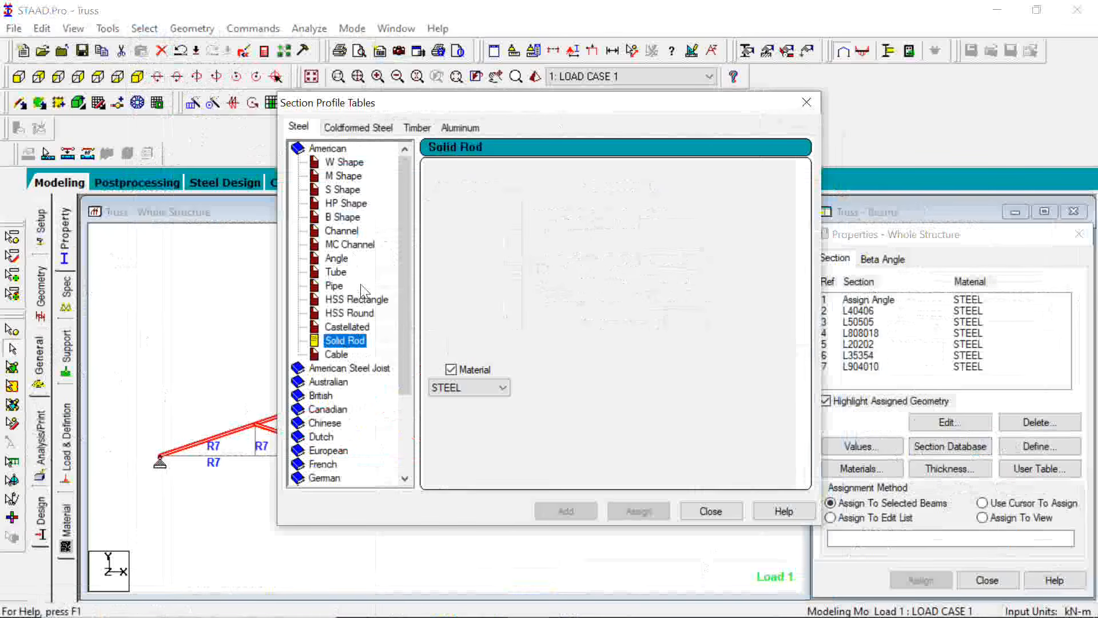
click(347, 162)
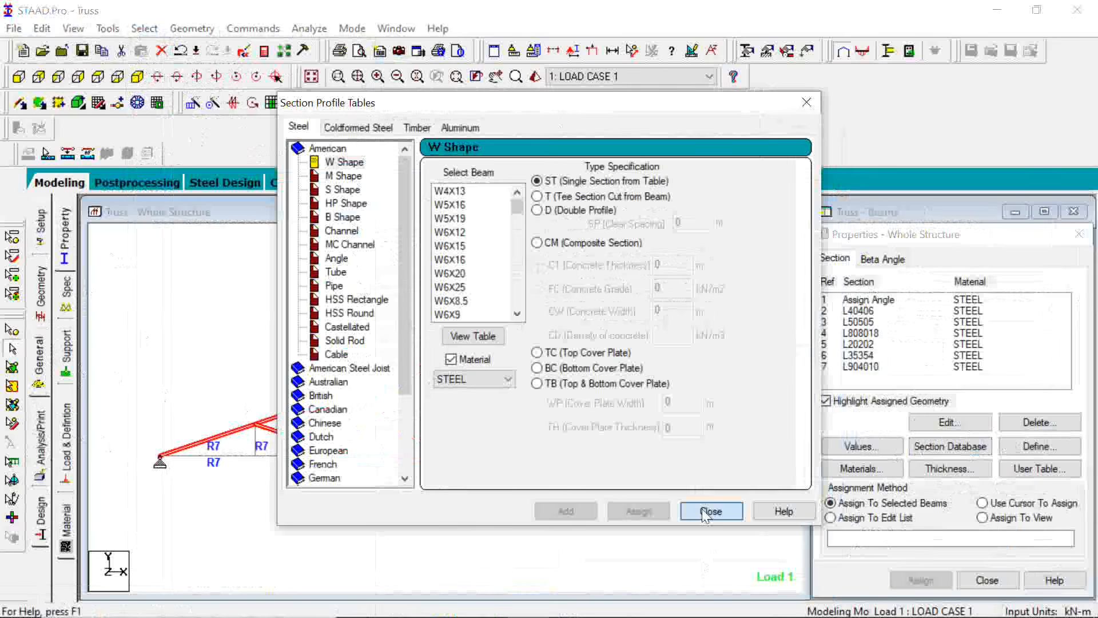
click(710, 511)
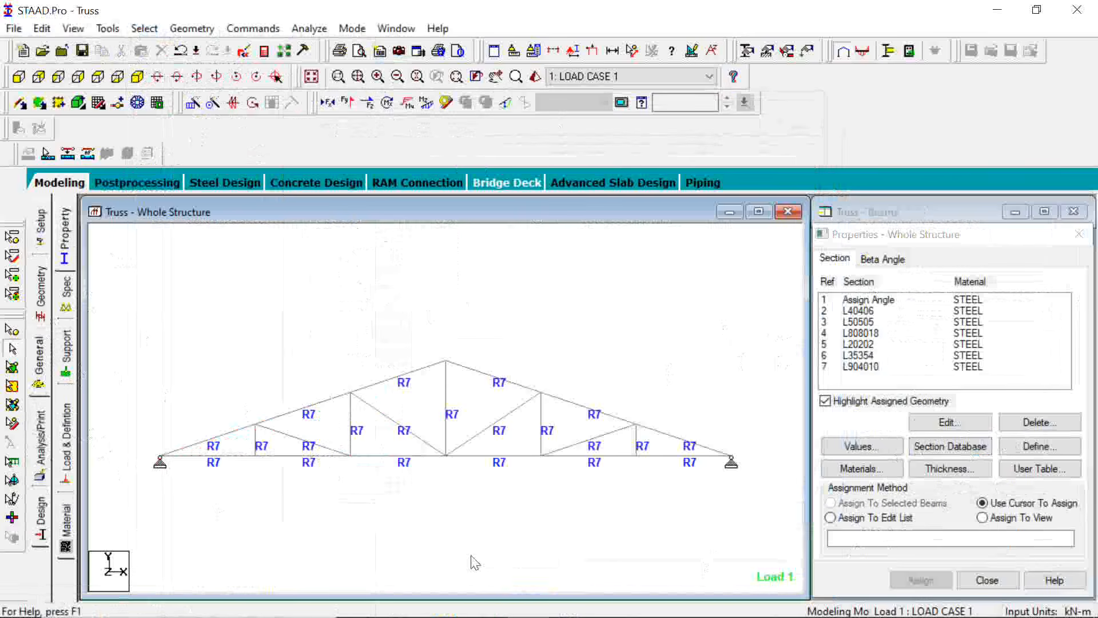
Check the beam details of the top chord member just left of the apex and of the one at the right support
click(393, 381)
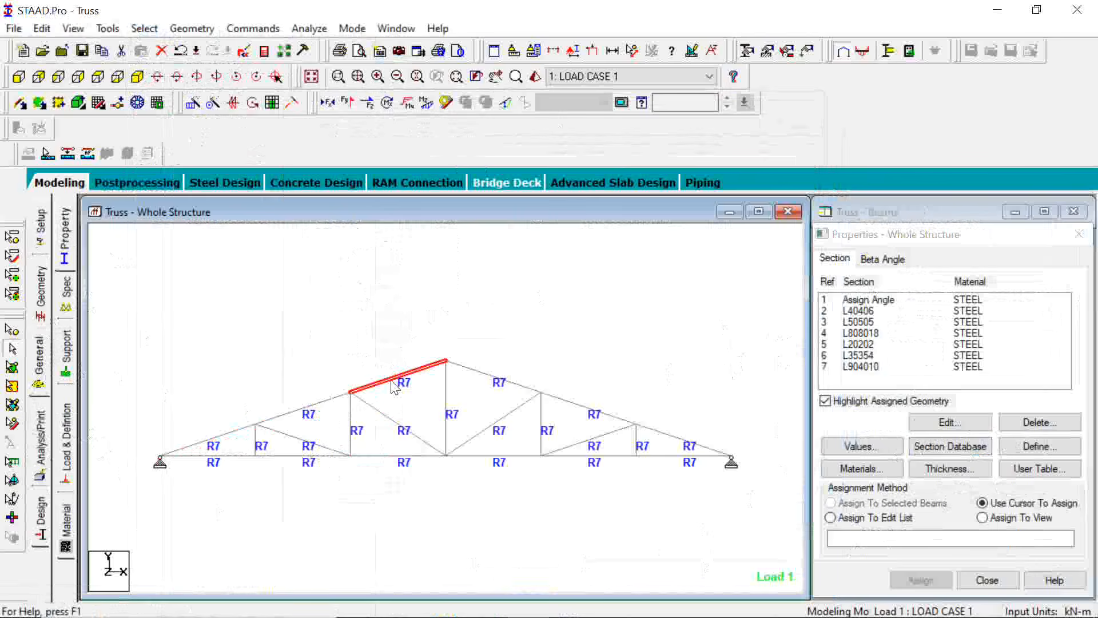
double_click(392, 381)
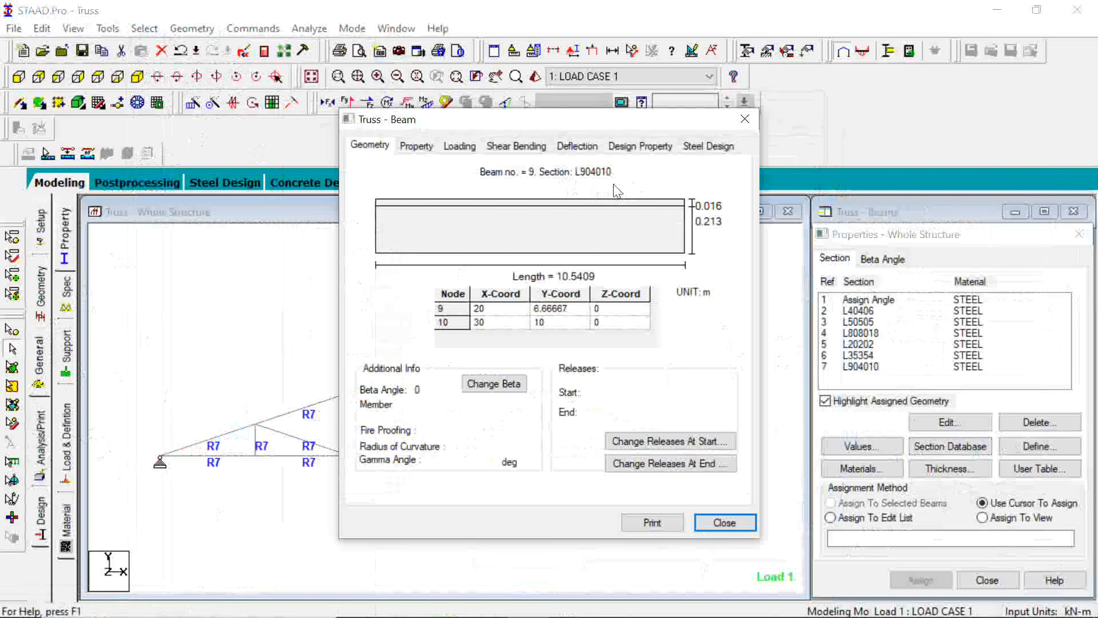
click(751, 119)
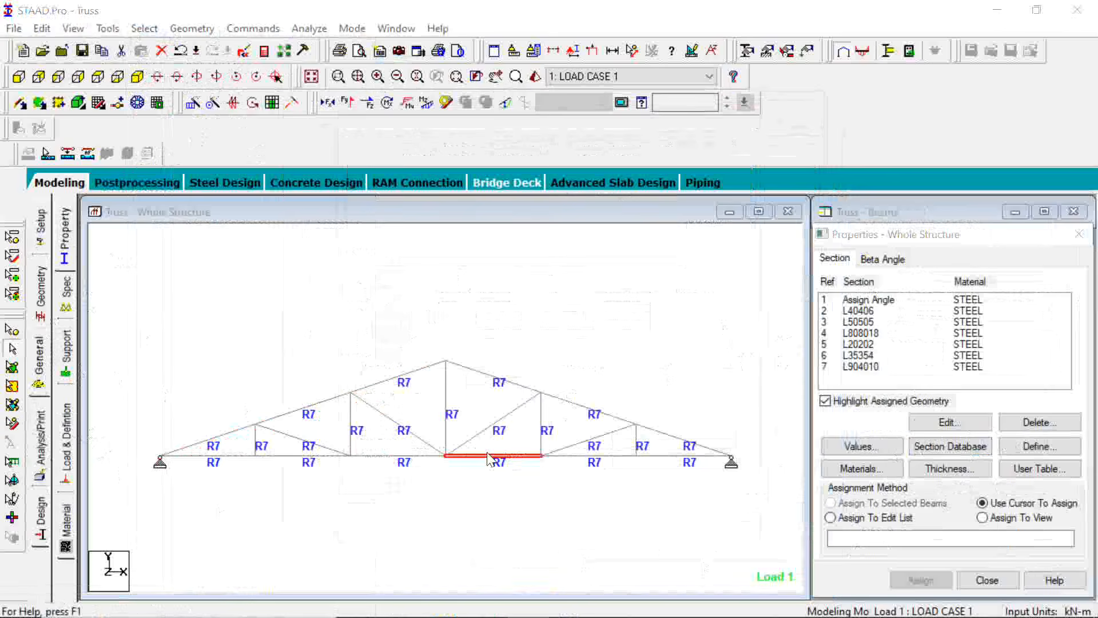
double_click(659, 437)
click(750, 119)
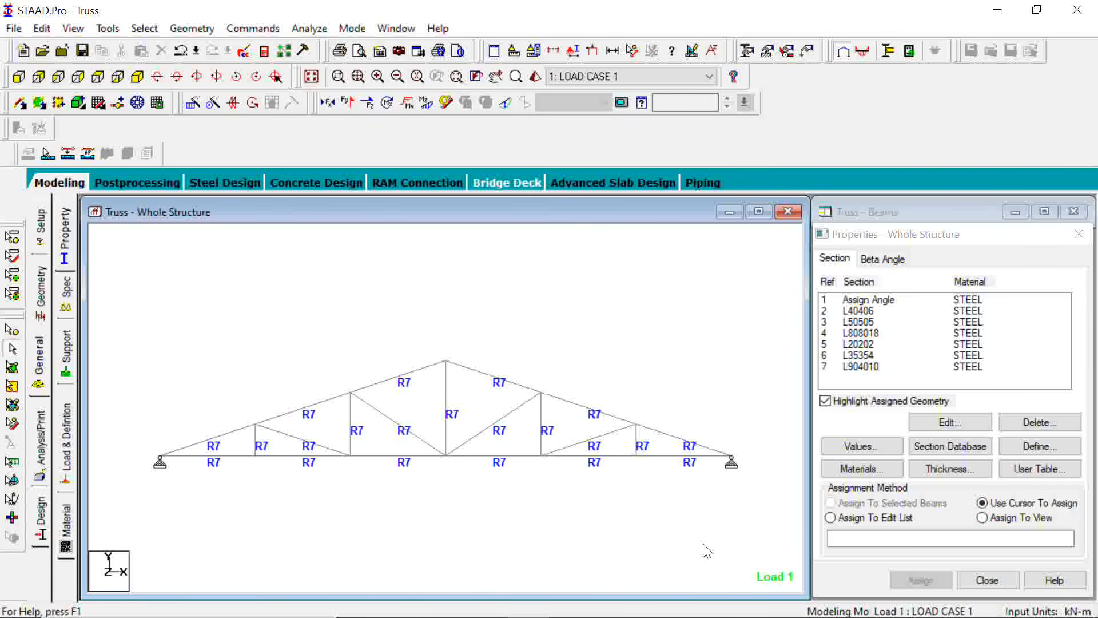
mouse_move(582, 609)
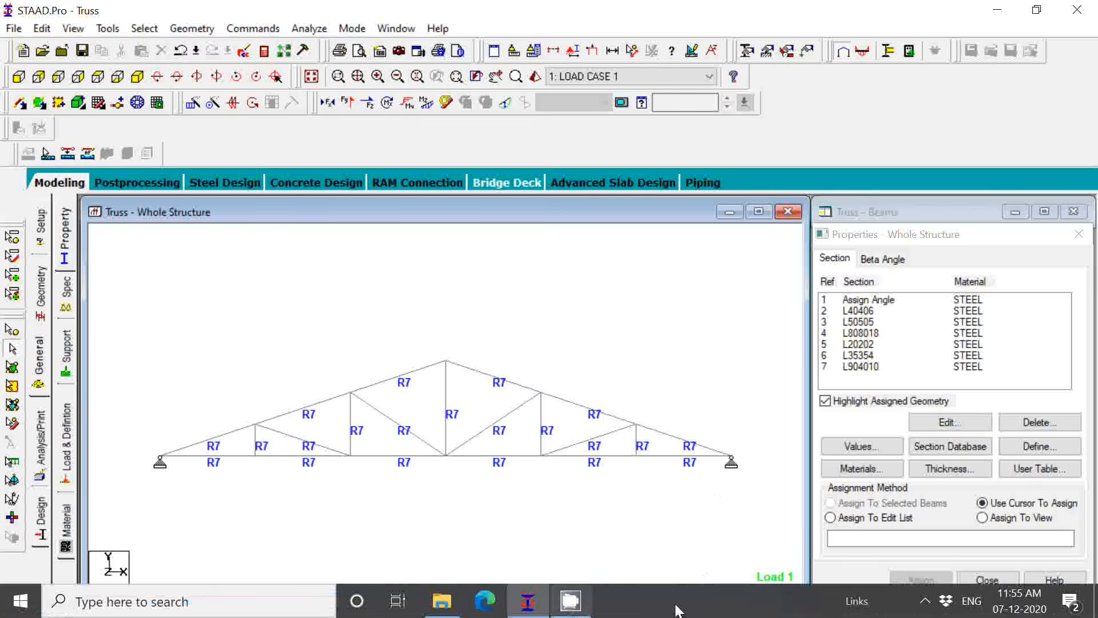
click(925, 601)
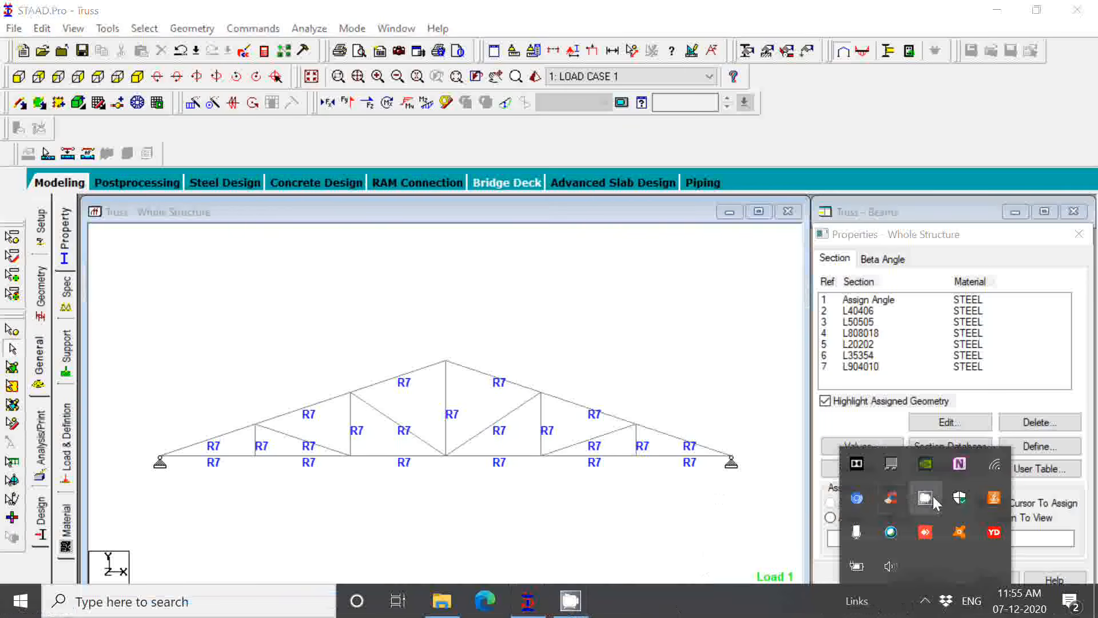